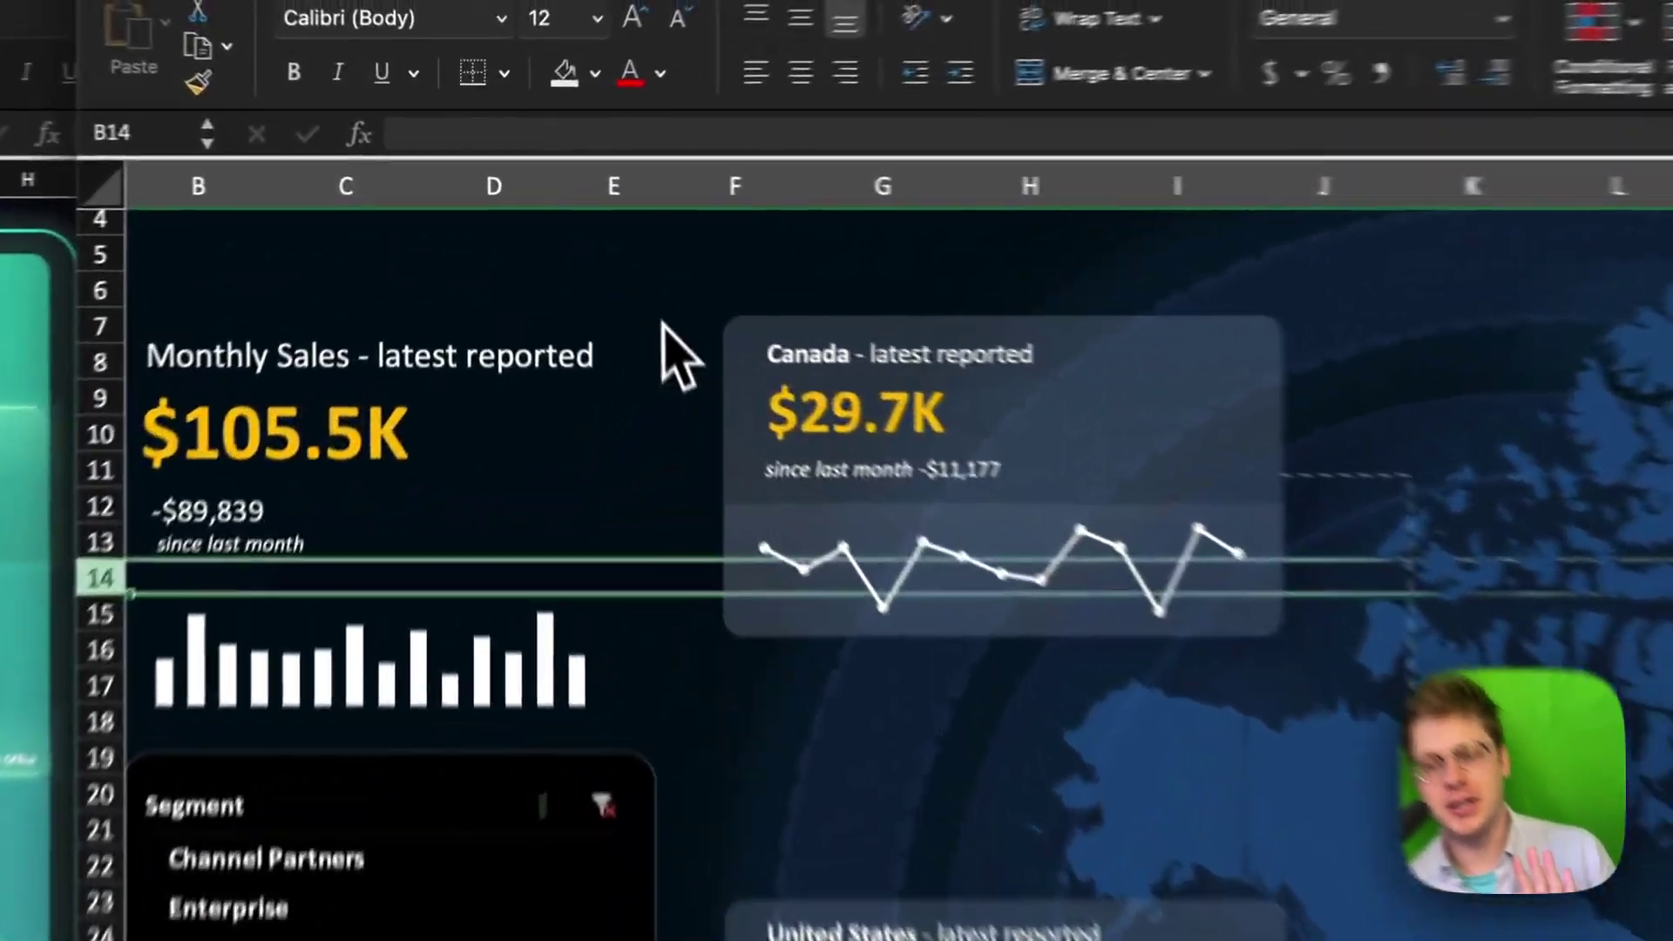
# Bring the 'All' neon dashboard window in front of the Regional Performance sheet
pyautogui.click(661, 301)
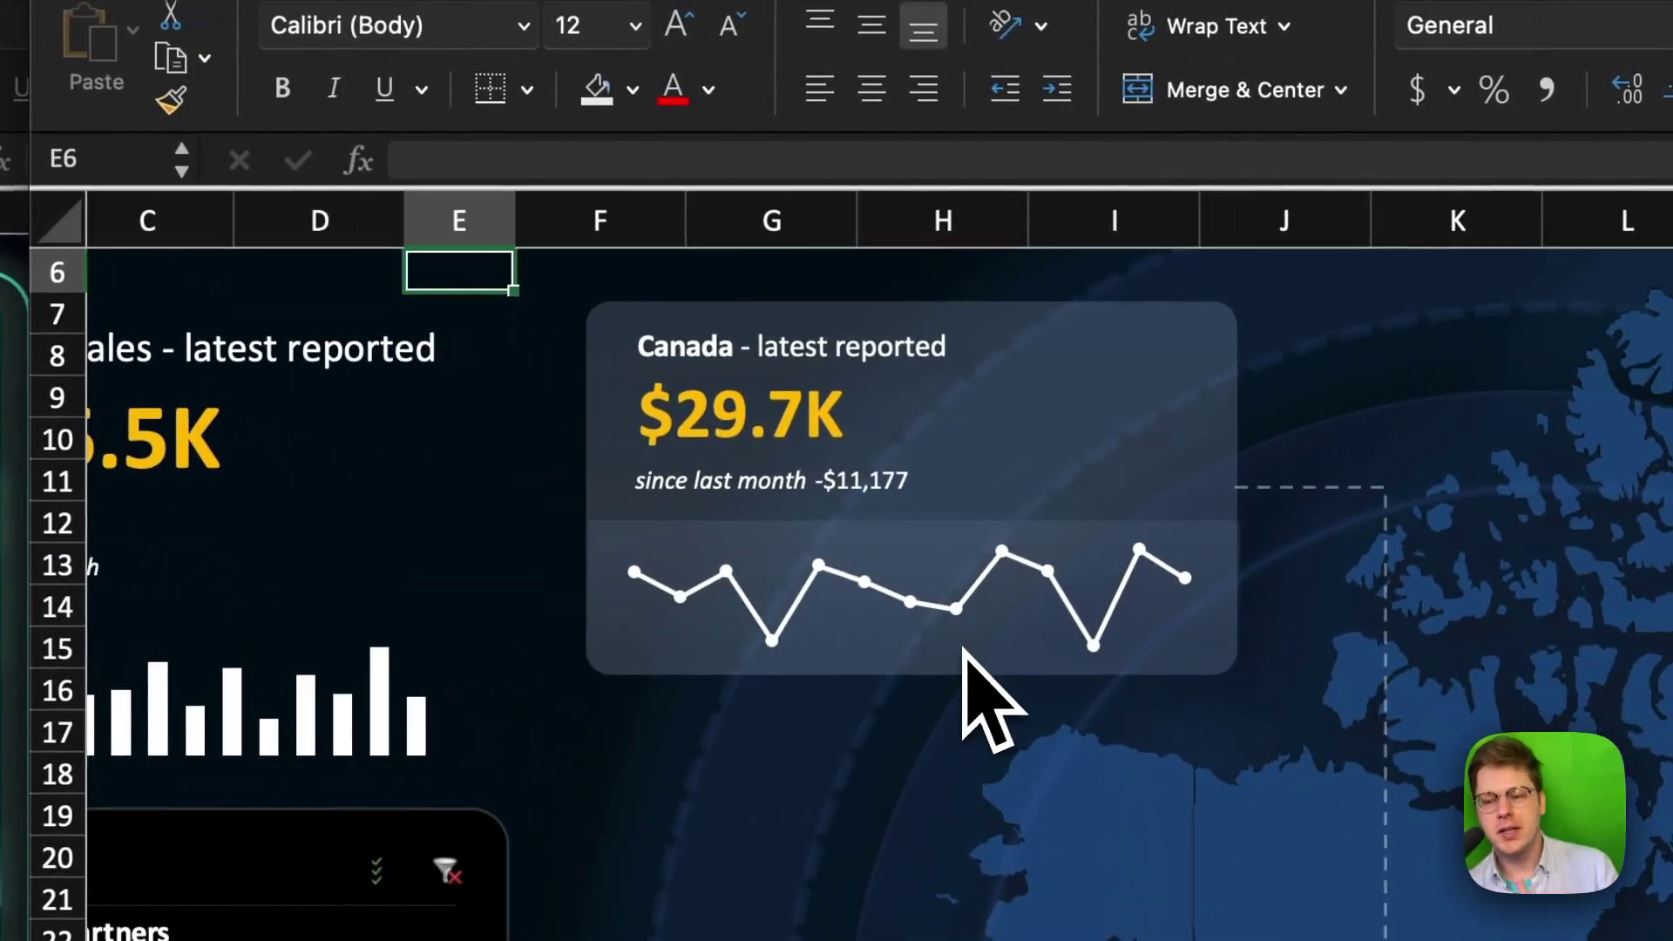
pyautogui.moveTo(1160, 611)
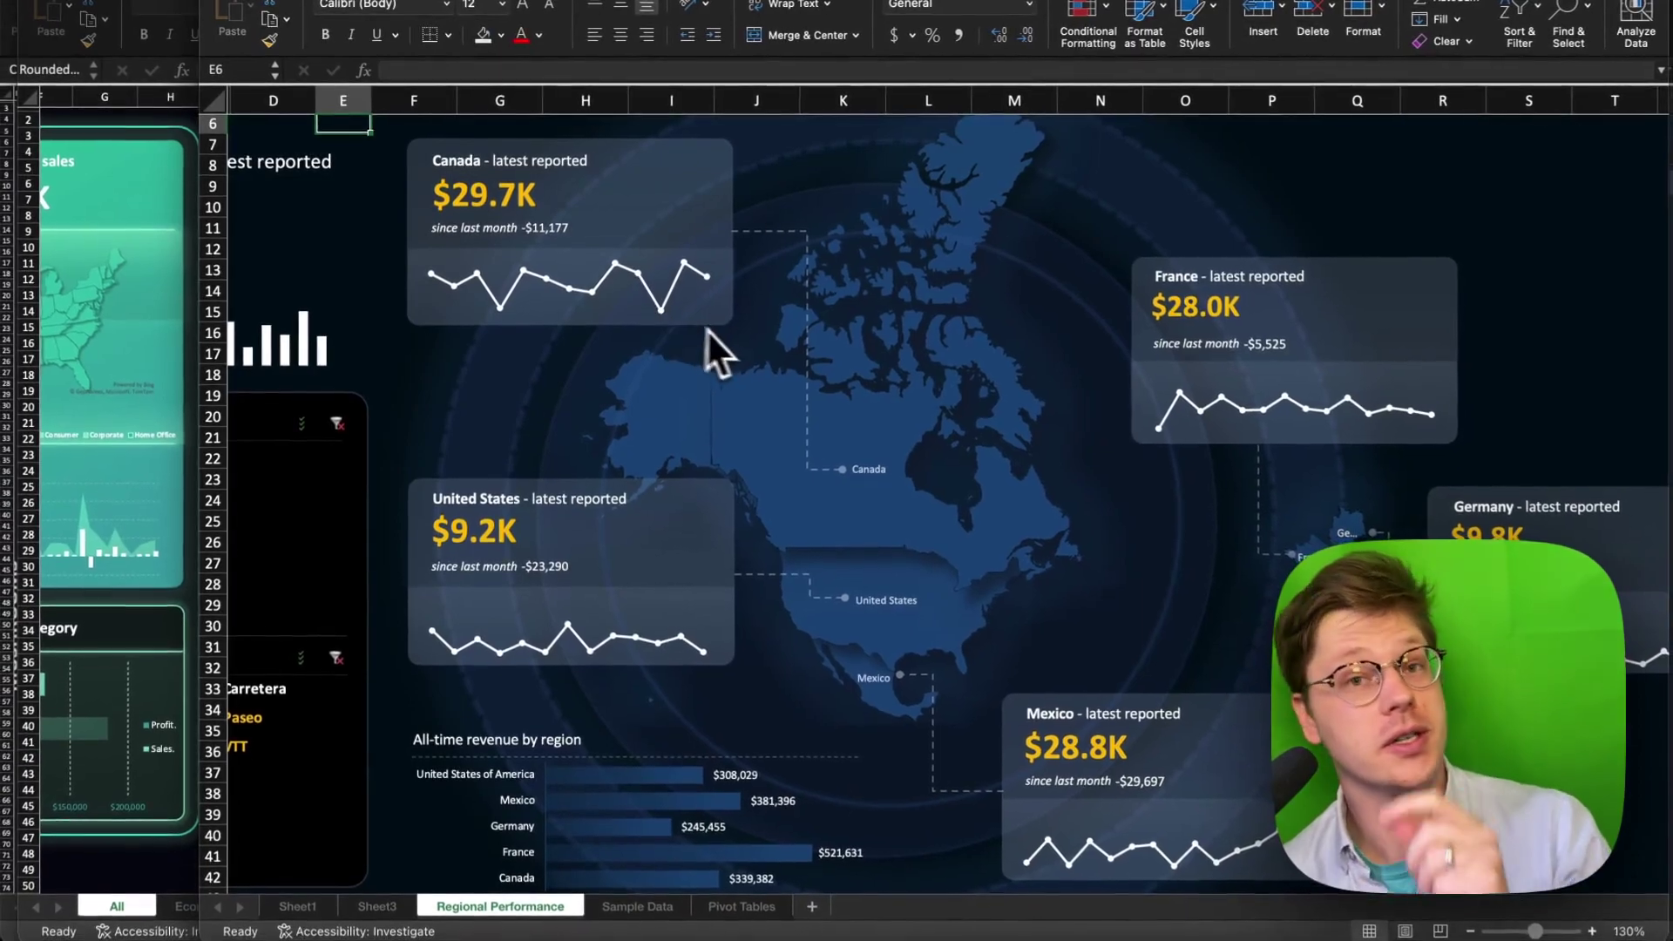
pyautogui.scroll(-1, 784, 401)
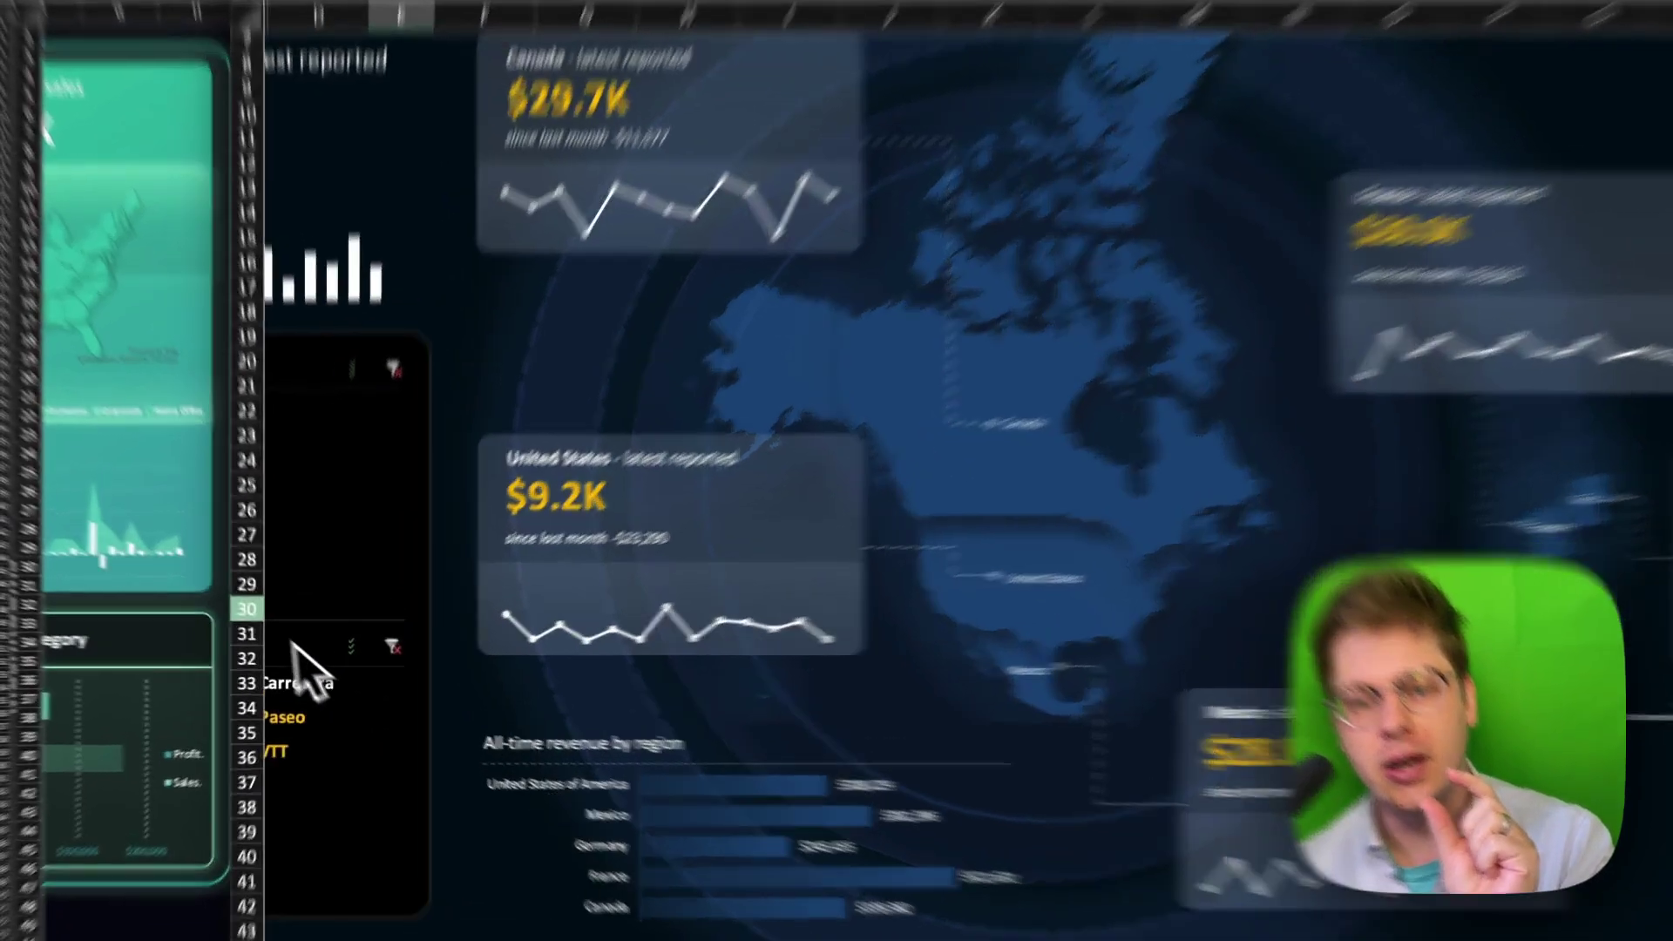
pyautogui.click(176, 581)
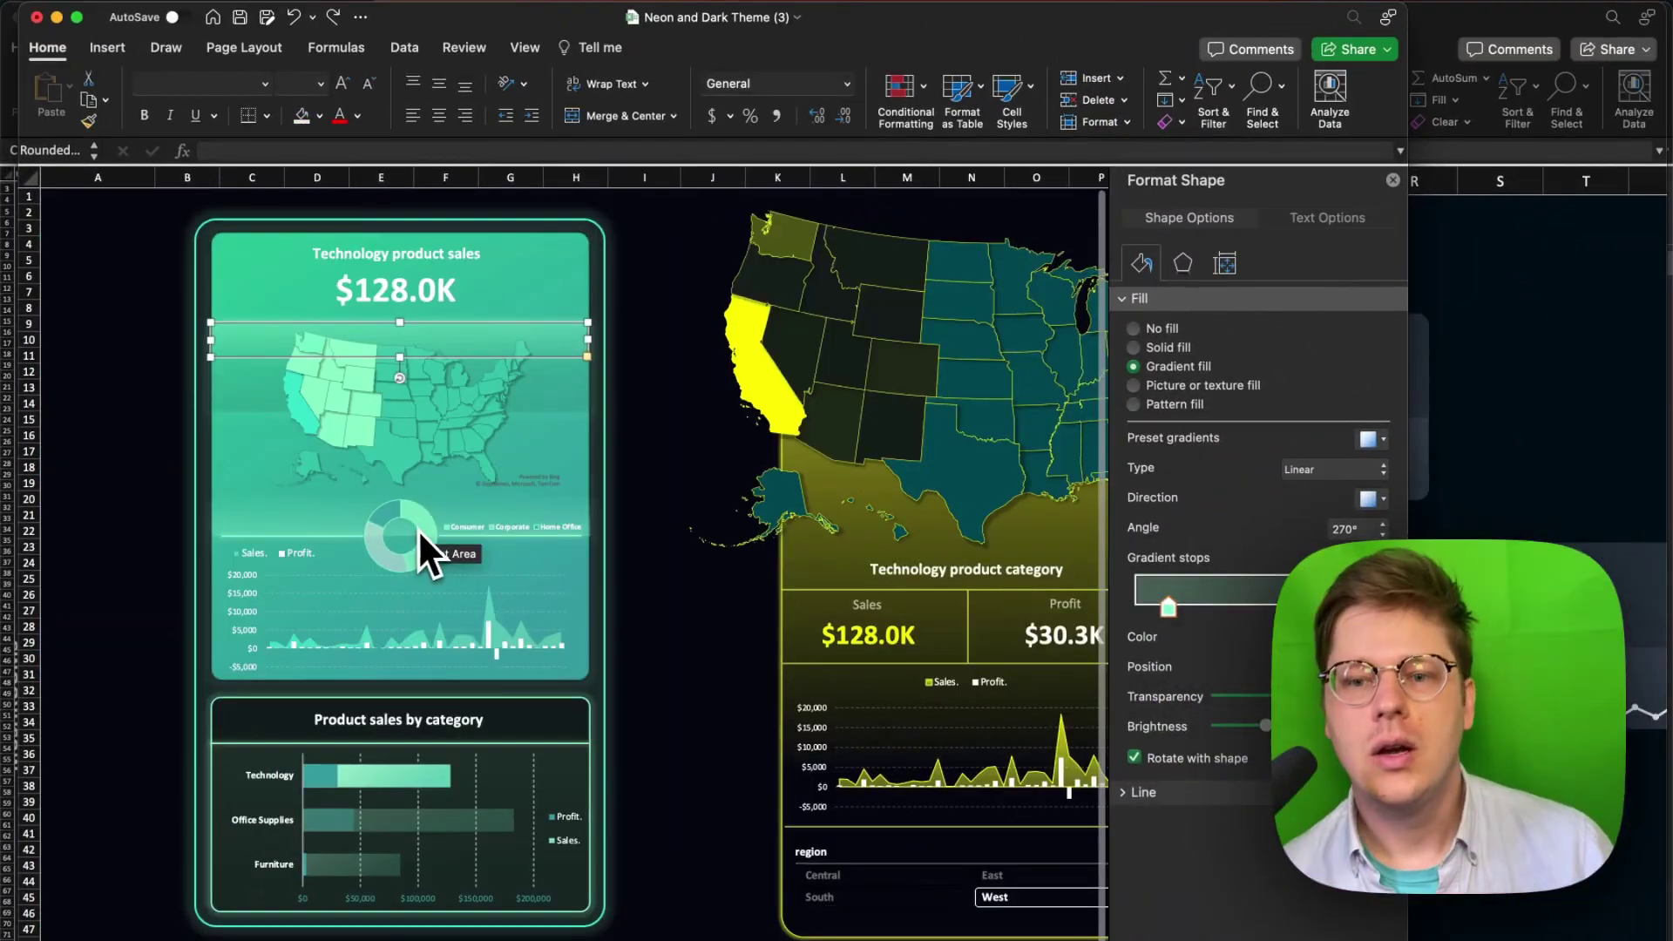
# Select and then deselect the US sales map chart showing $128.0K Technology sales
pyautogui.hscroll(2, 409, 523)
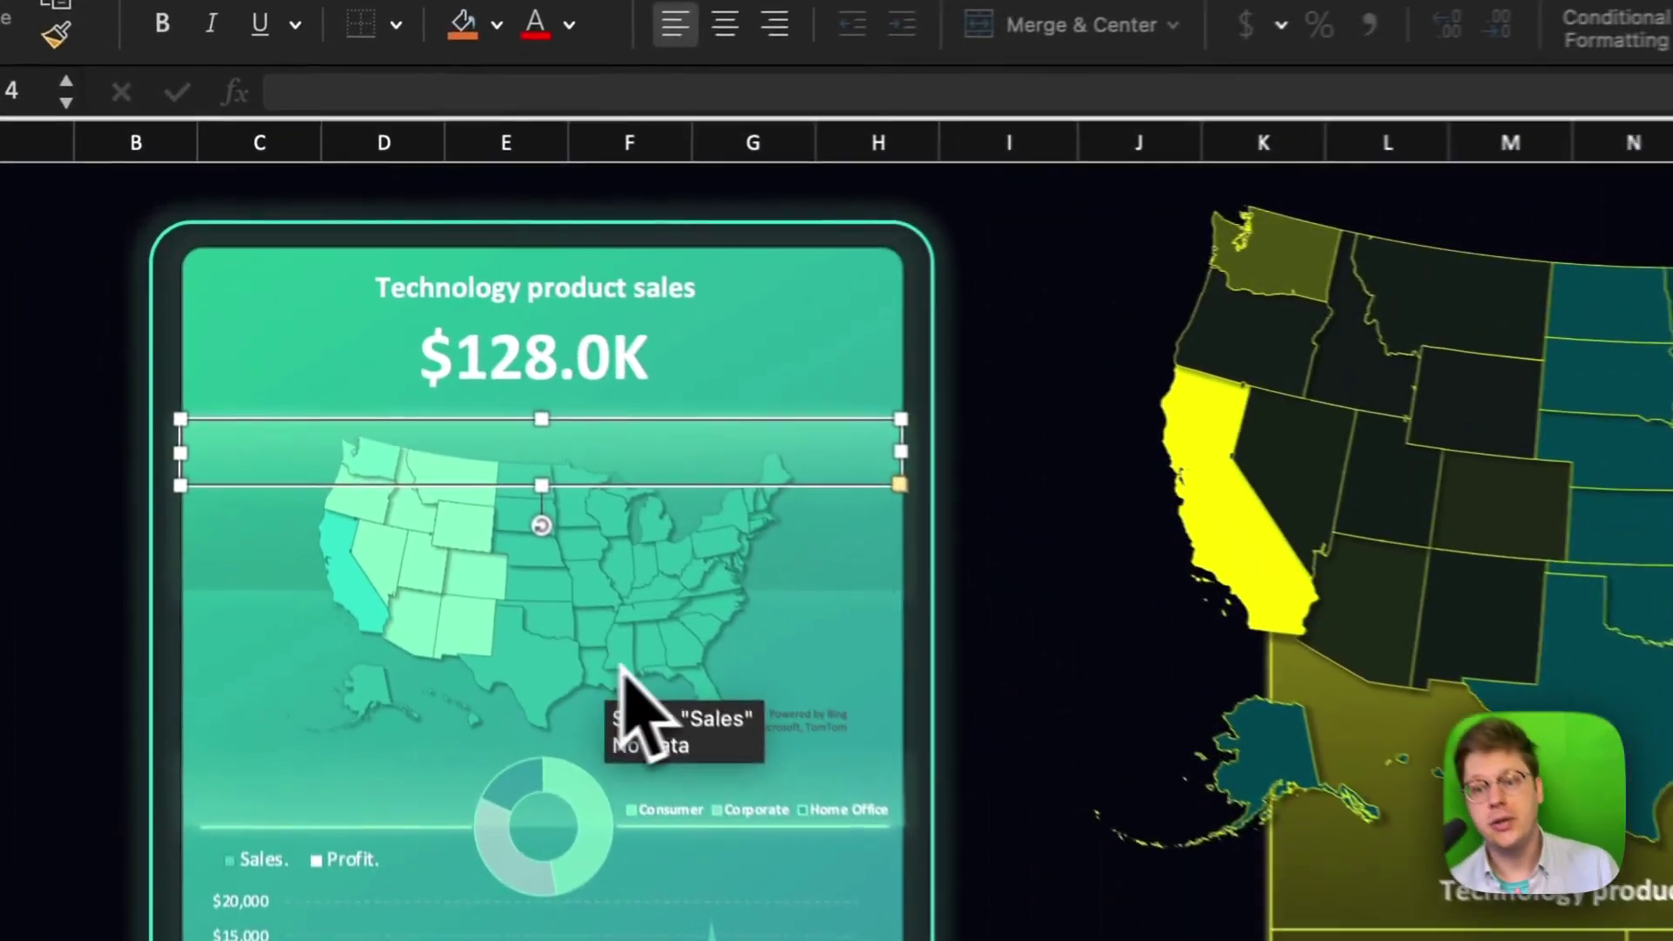
pyautogui.click(543, 465)
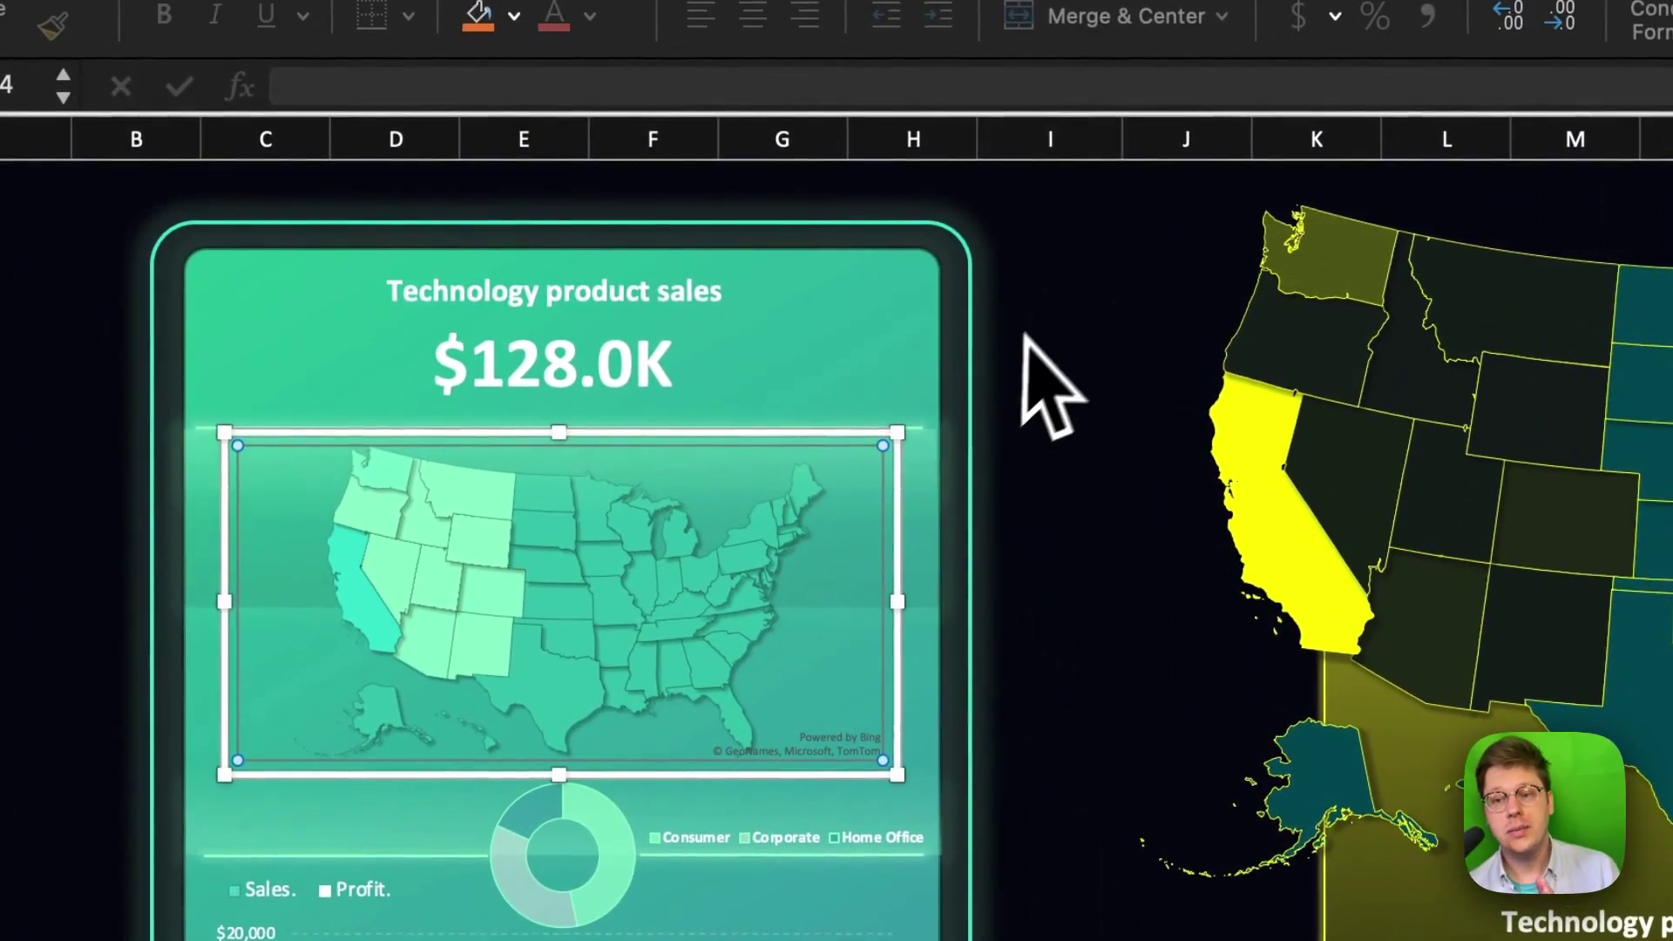
pyautogui.click(1049, 312)
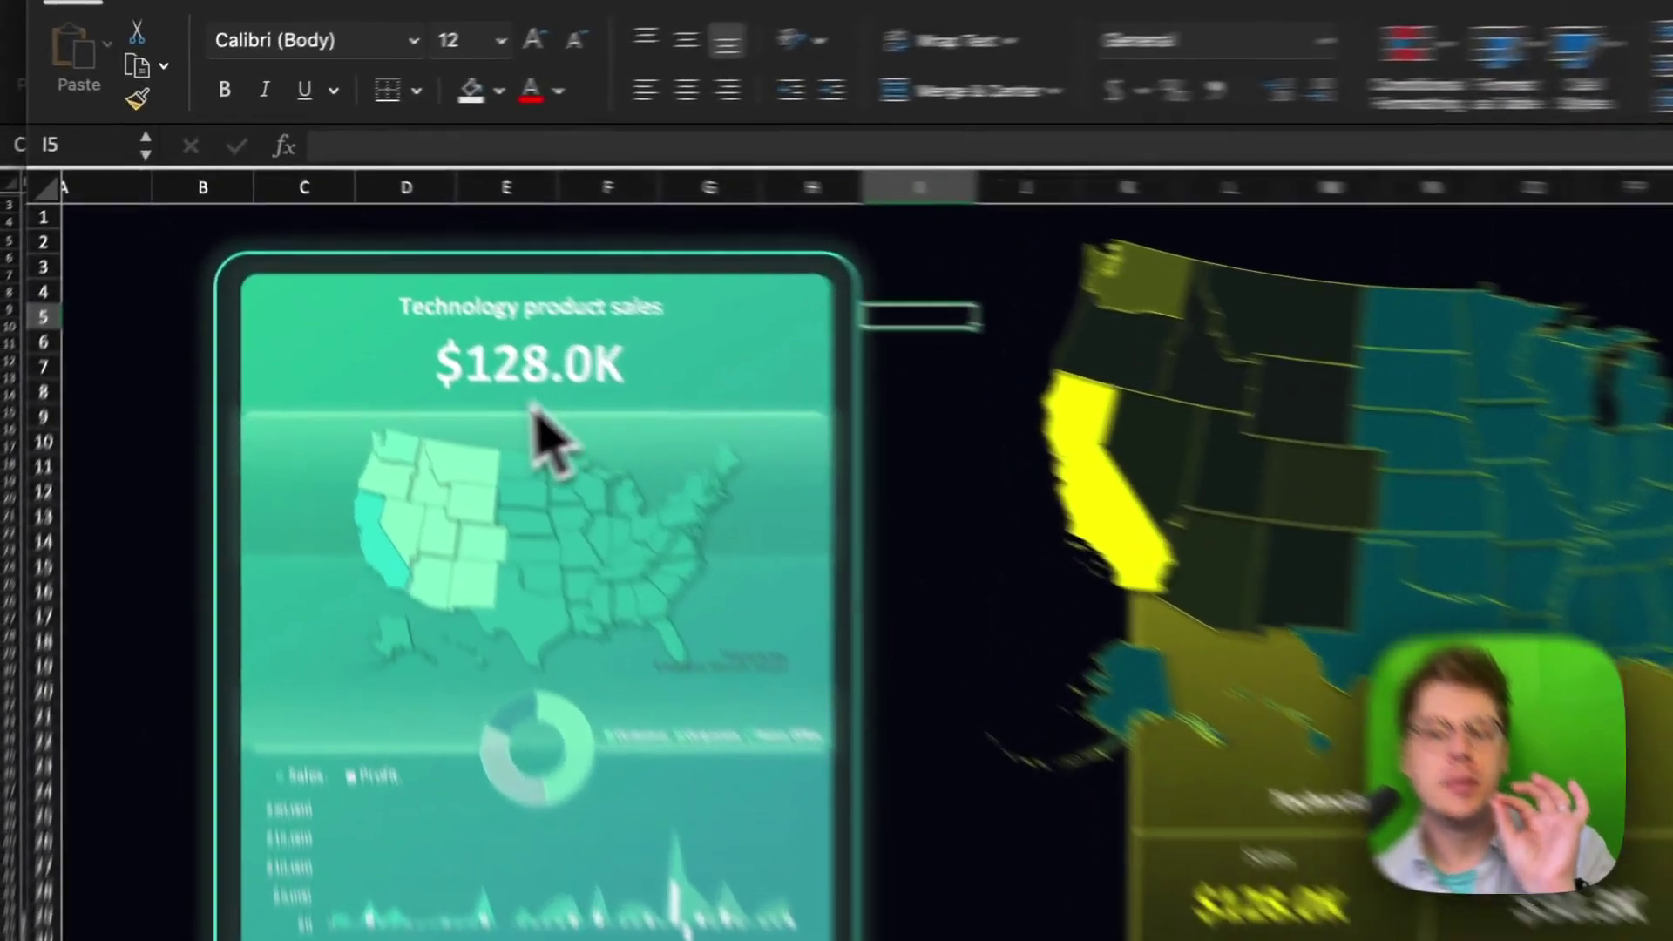
pyautogui.moveTo(313, 364)
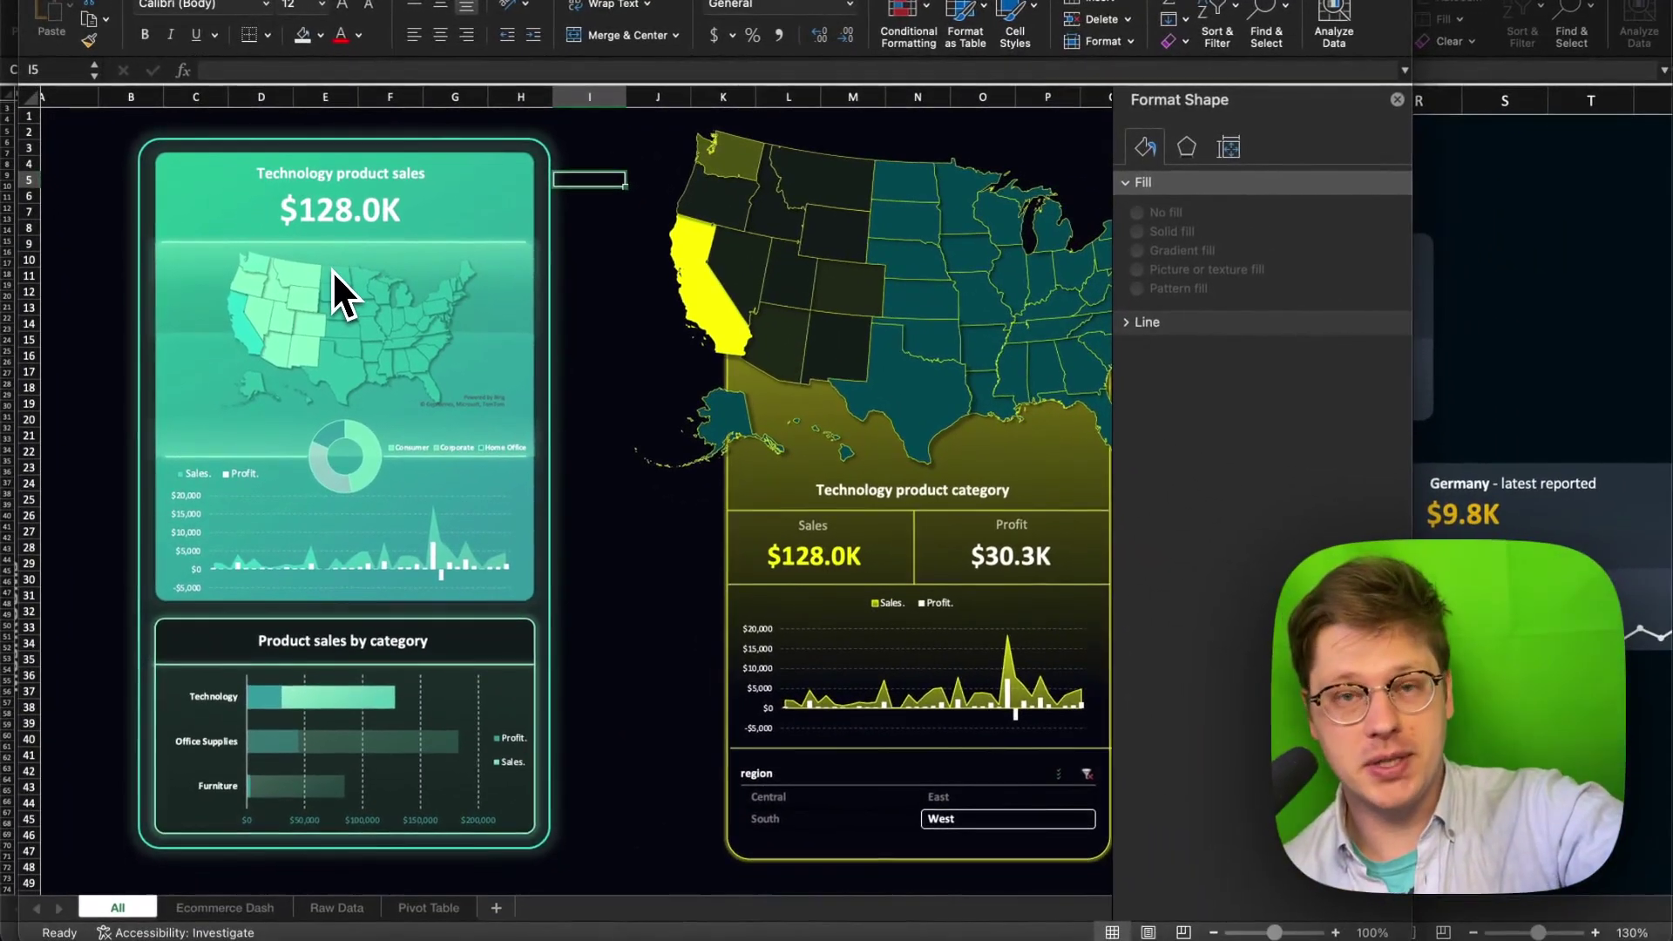
# Select the state Row Labels and Sales values in H3:I14, checking the New Mexico and Arizona formulas
pyautogui.click(1398, 495)
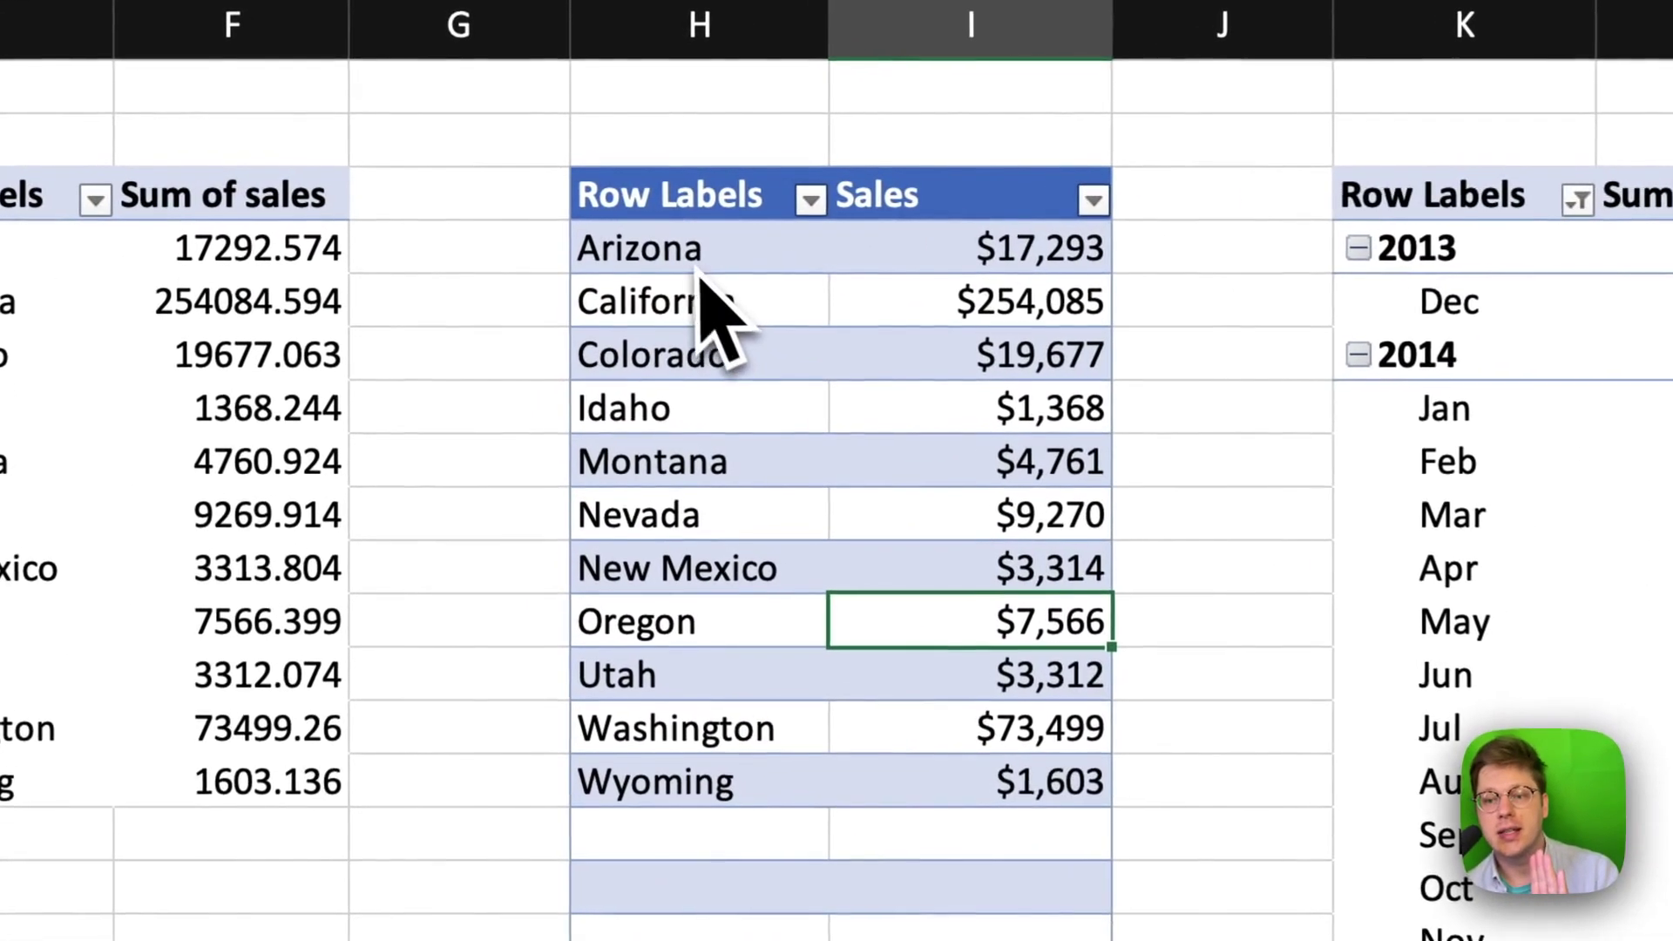
pyautogui.moveTo(662, 193); pyautogui.dragTo(754, 766)
pyautogui.moveTo(994, 196); pyautogui.dragTo(1028, 803)
pyautogui.click(764, 579)
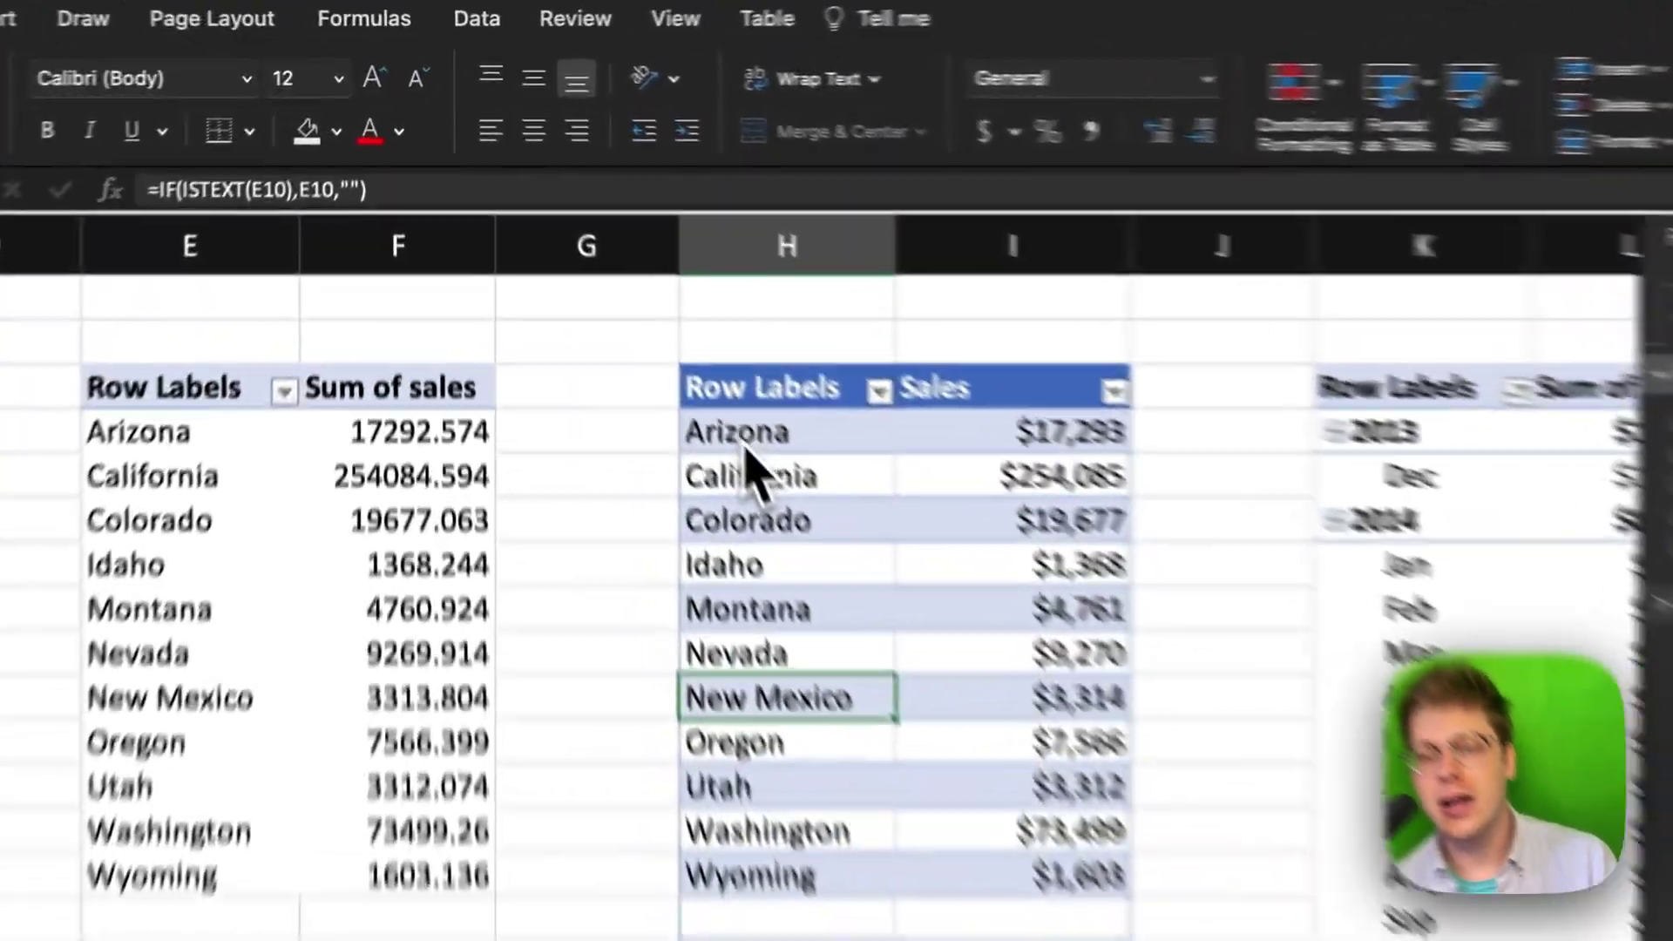
pyautogui.click(556, 298)
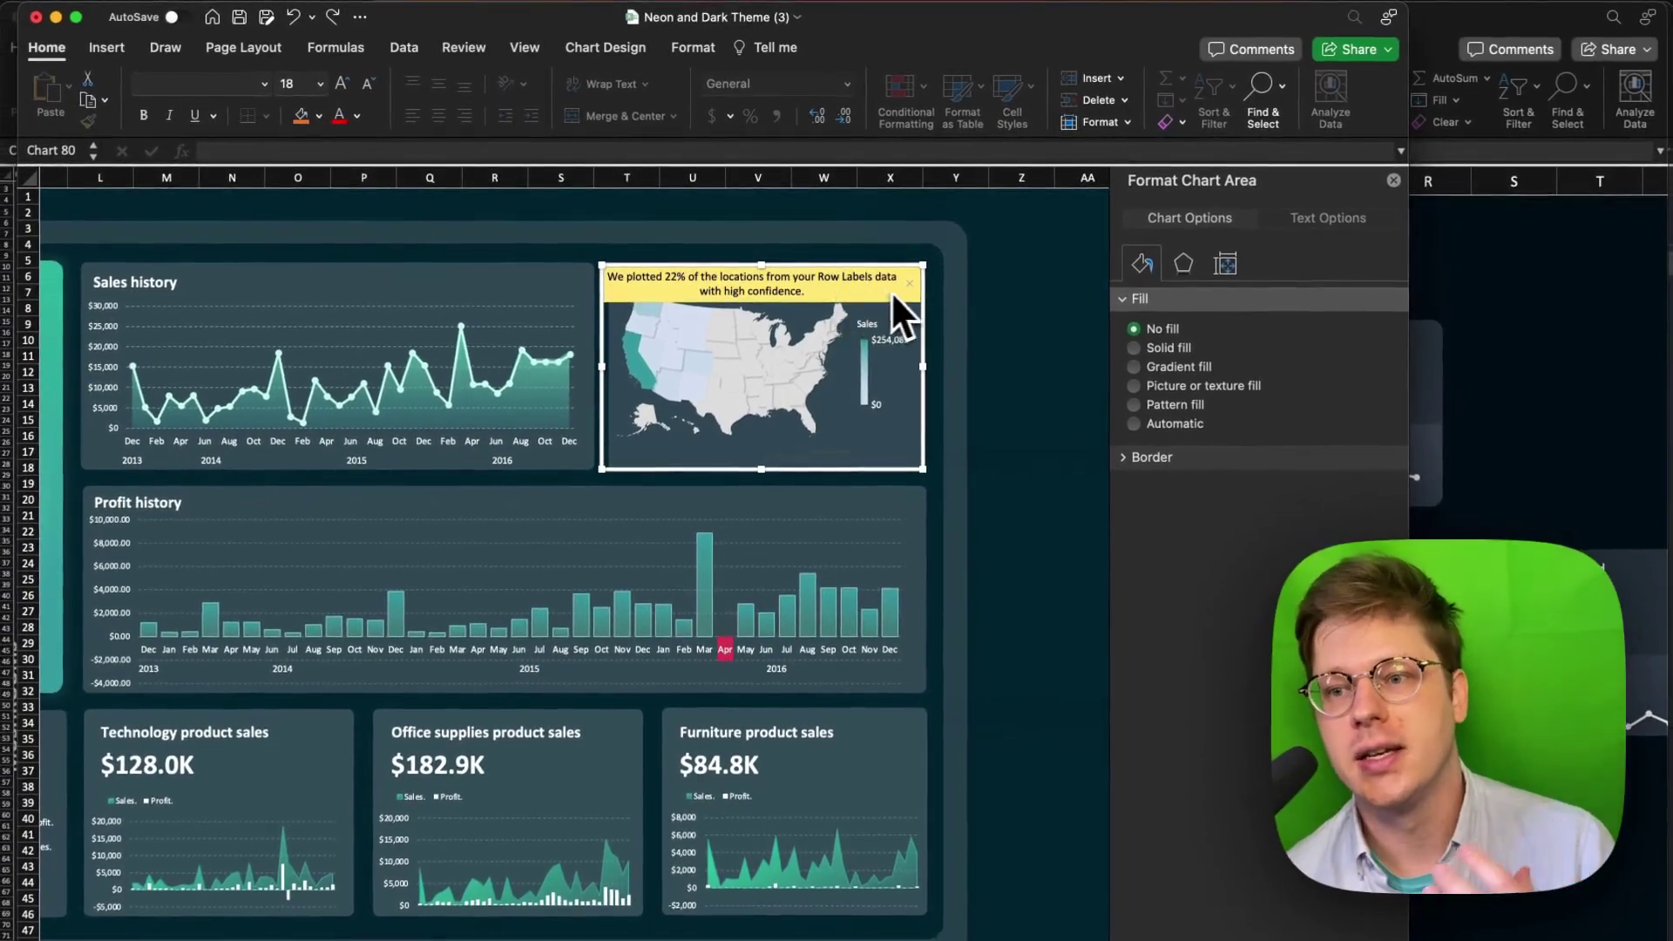
# Close the 'We plotted 22%…' location-coverage banner on the new map chart
pyautogui.click(926, 309)
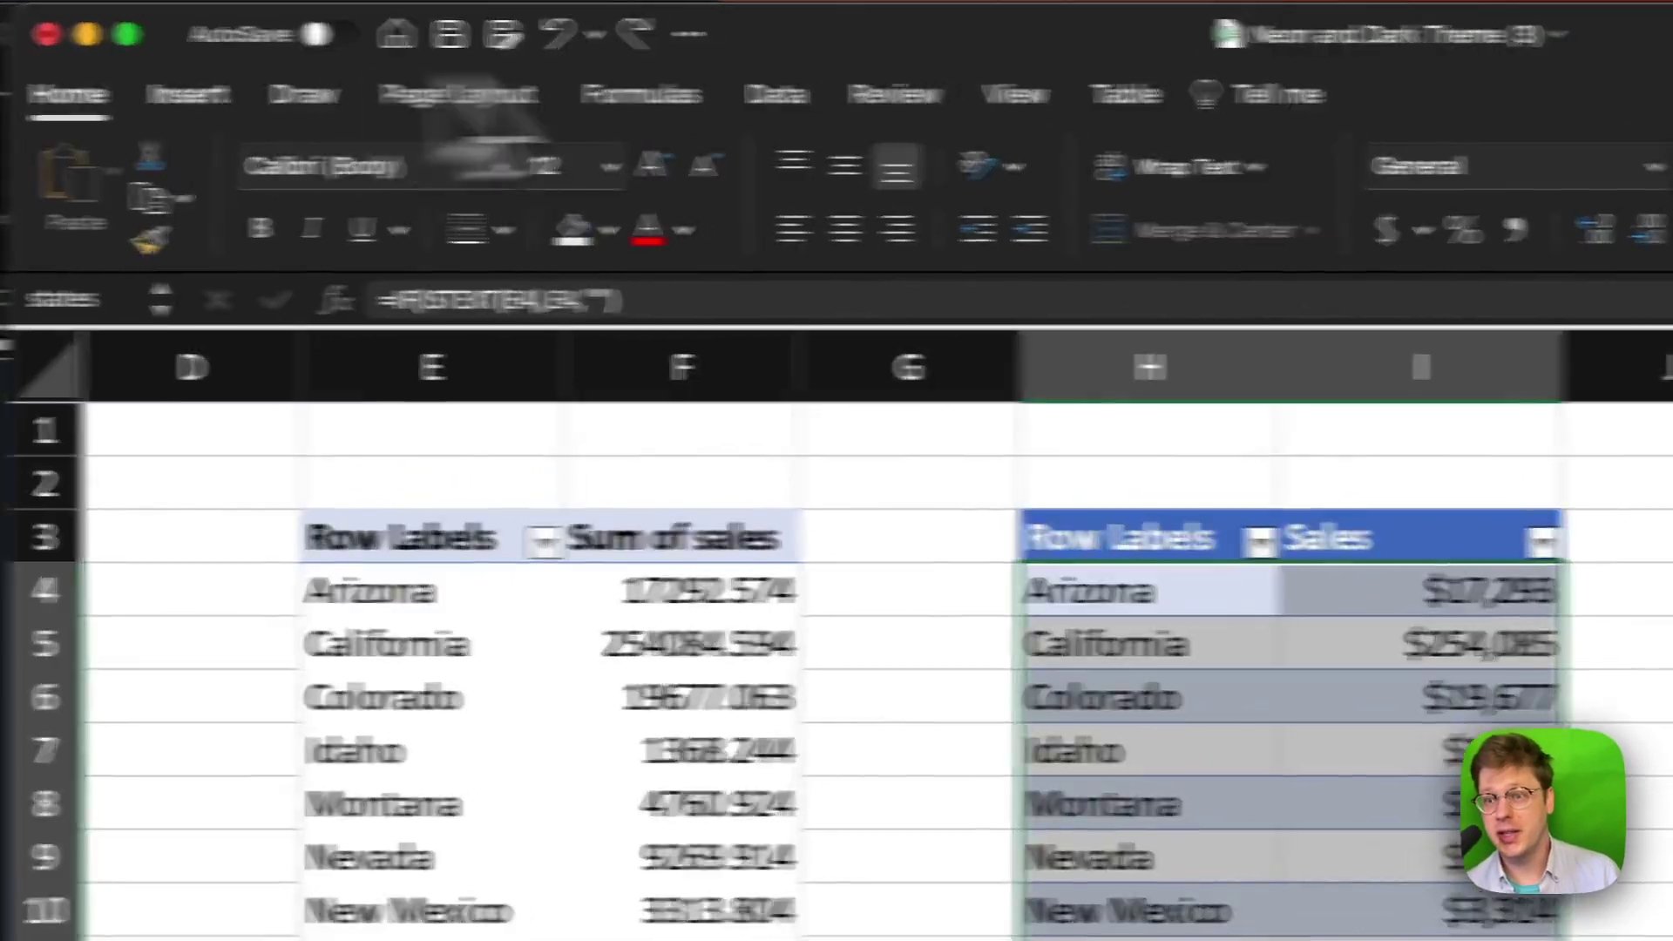
pyautogui.click(108, 47)
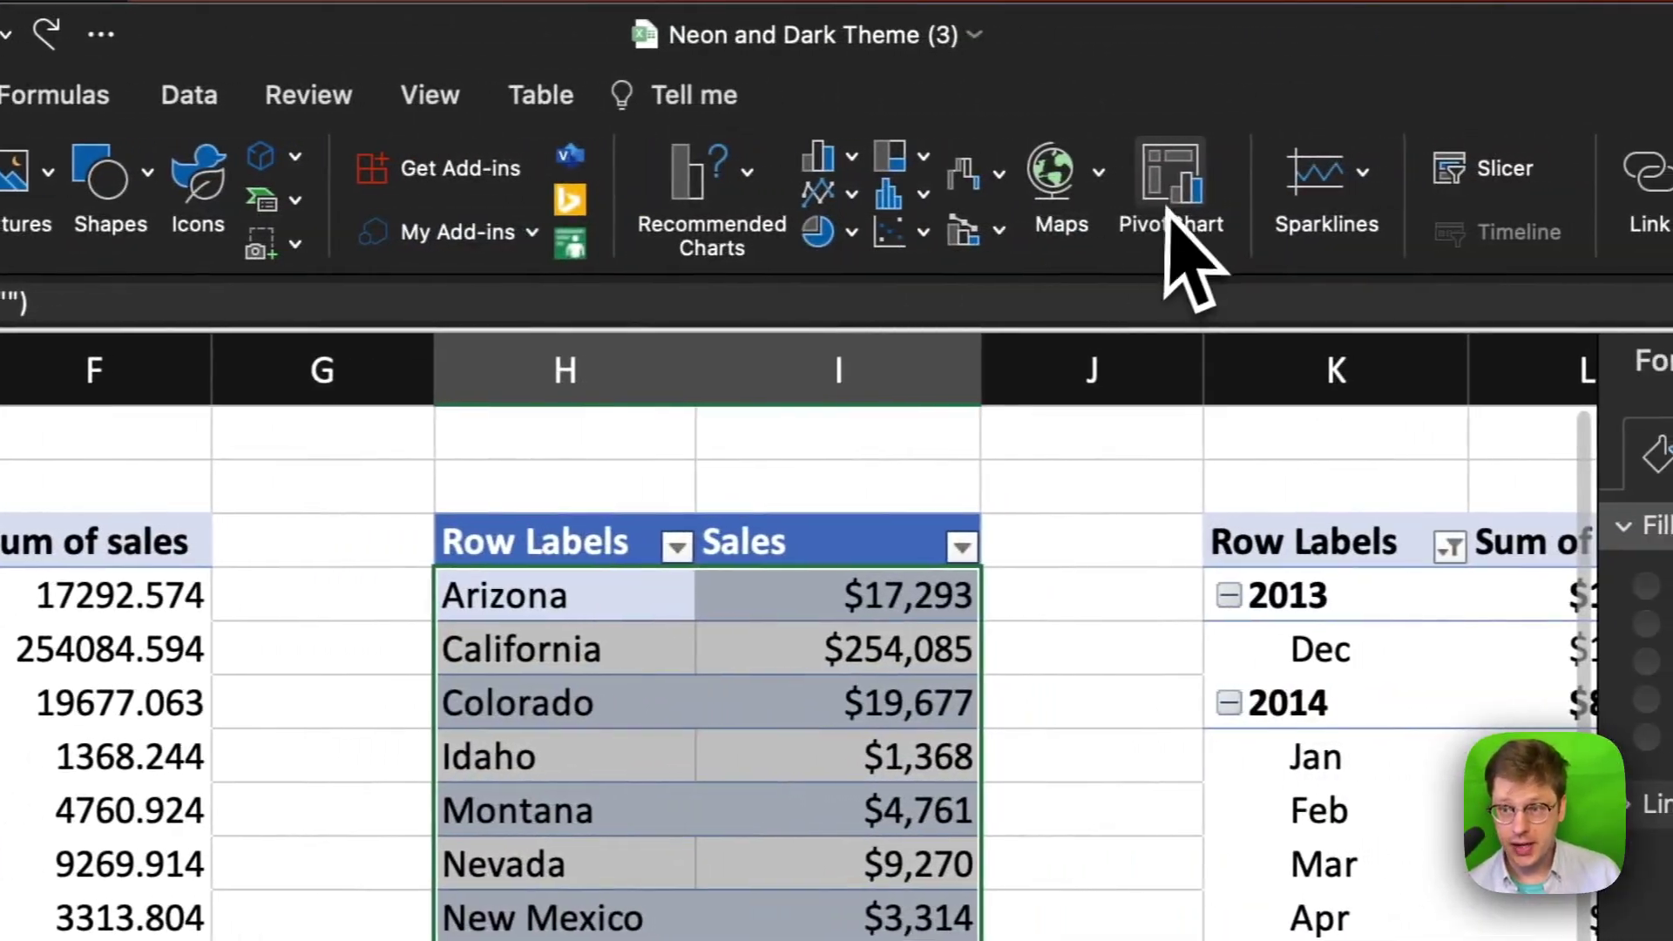
pyautogui.click(1052, 209)
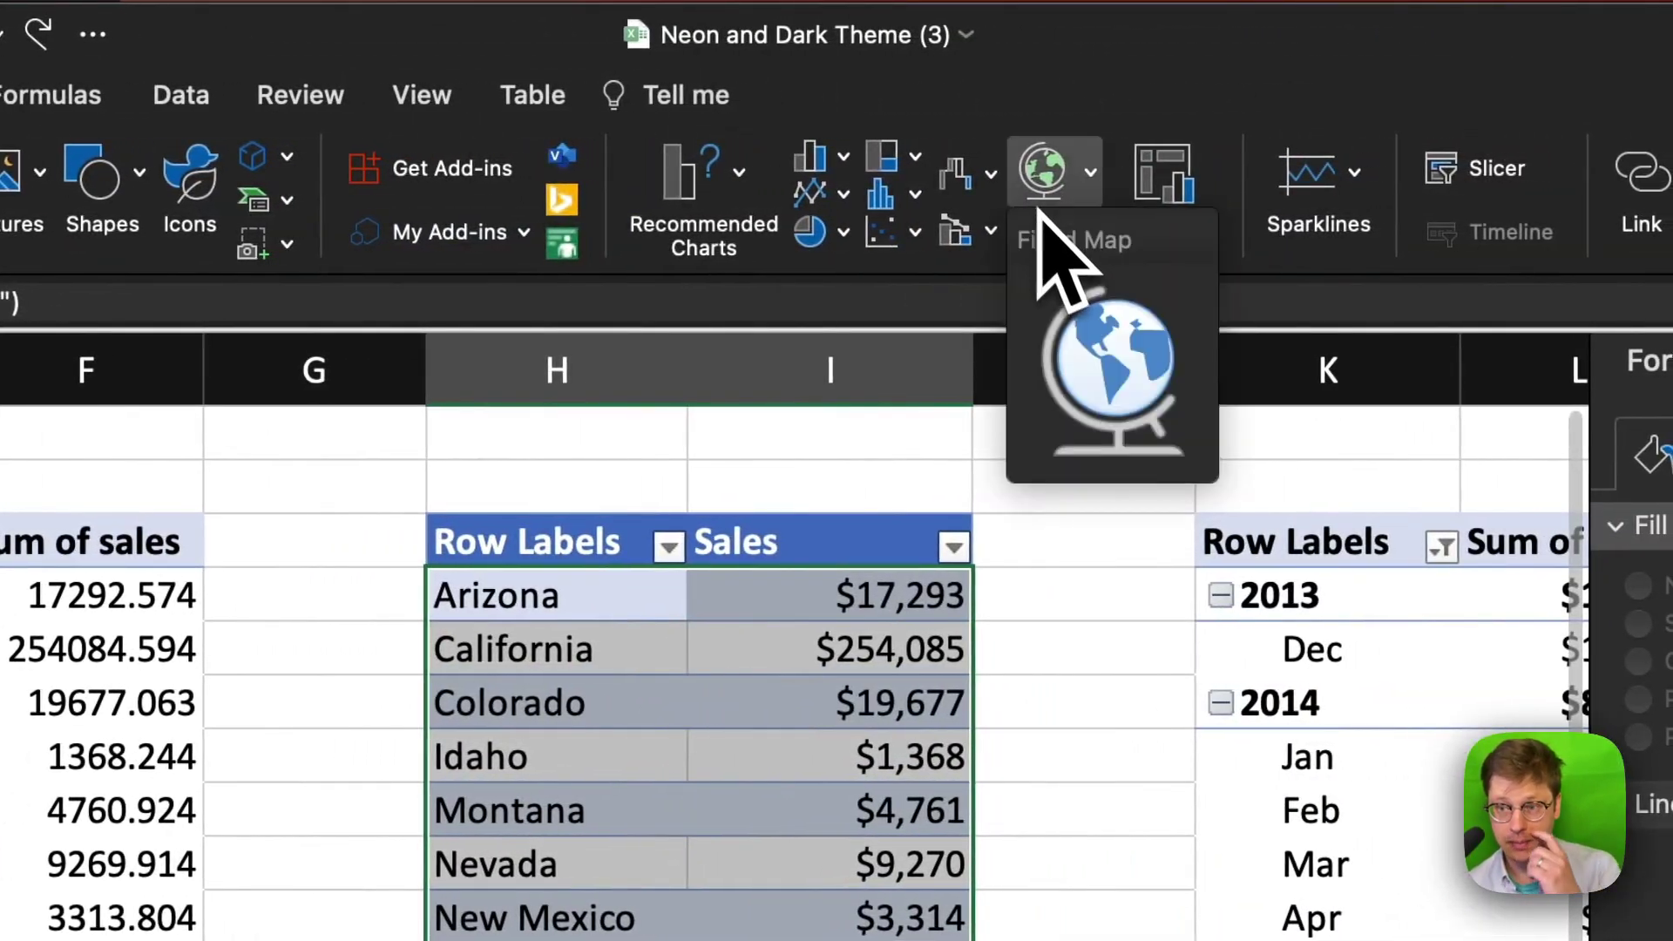
pyautogui.click(1116, 384)
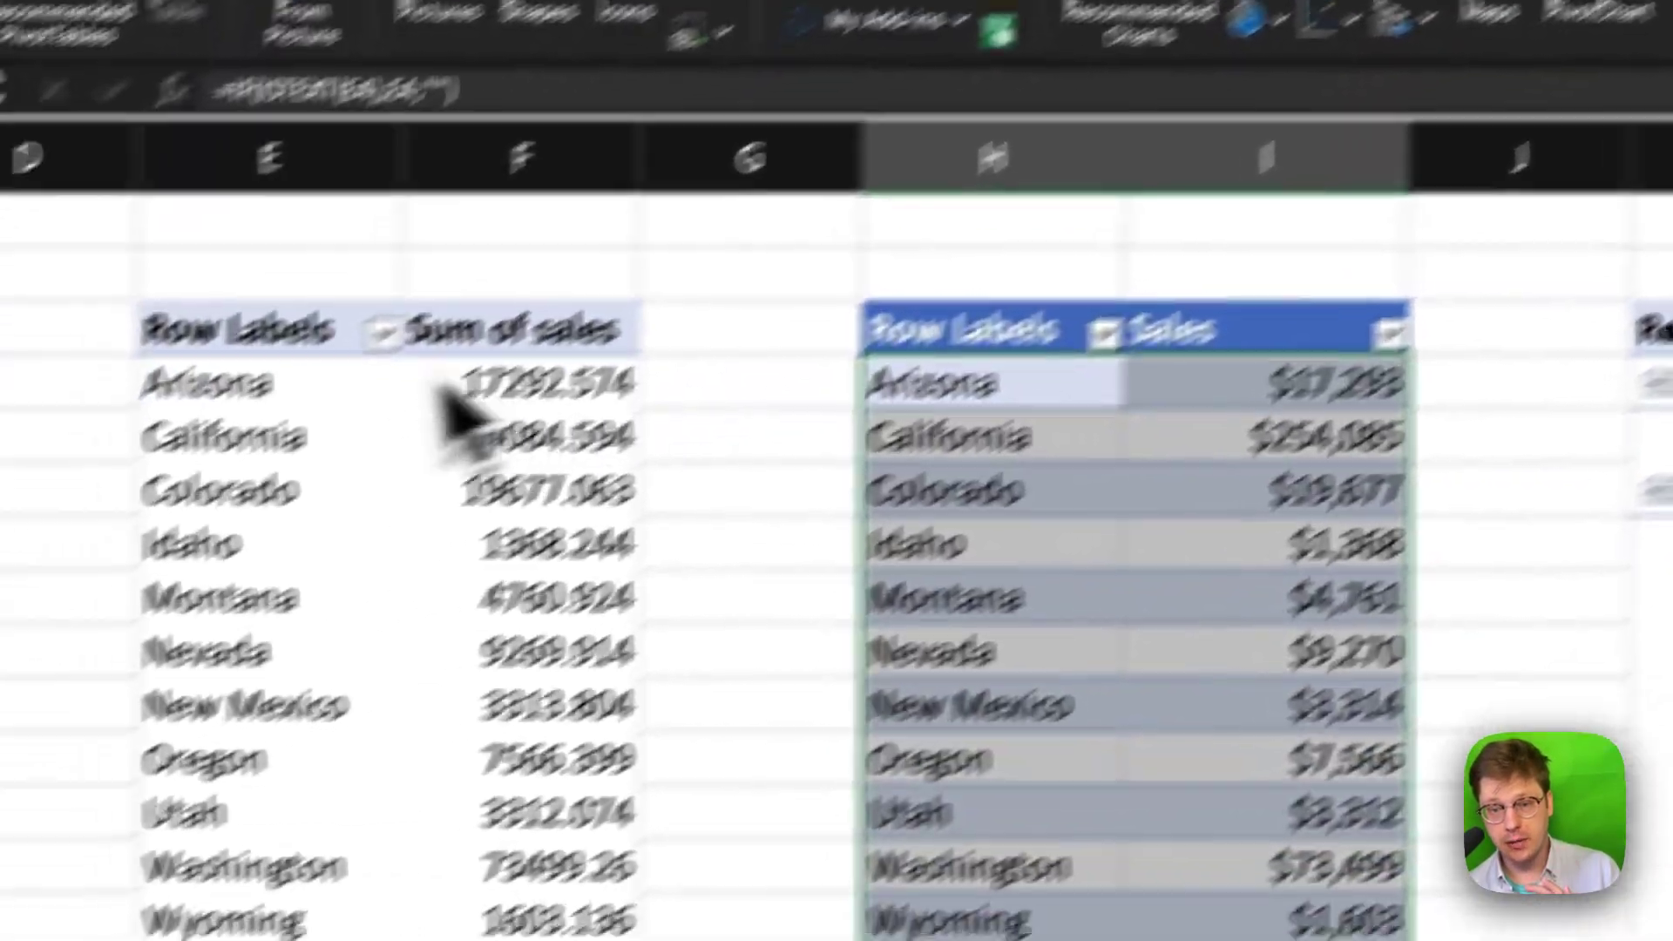
pyautogui.moveTo(392, 231); pyautogui.dragTo(410, 587)
pyautogui.click(907, 68)
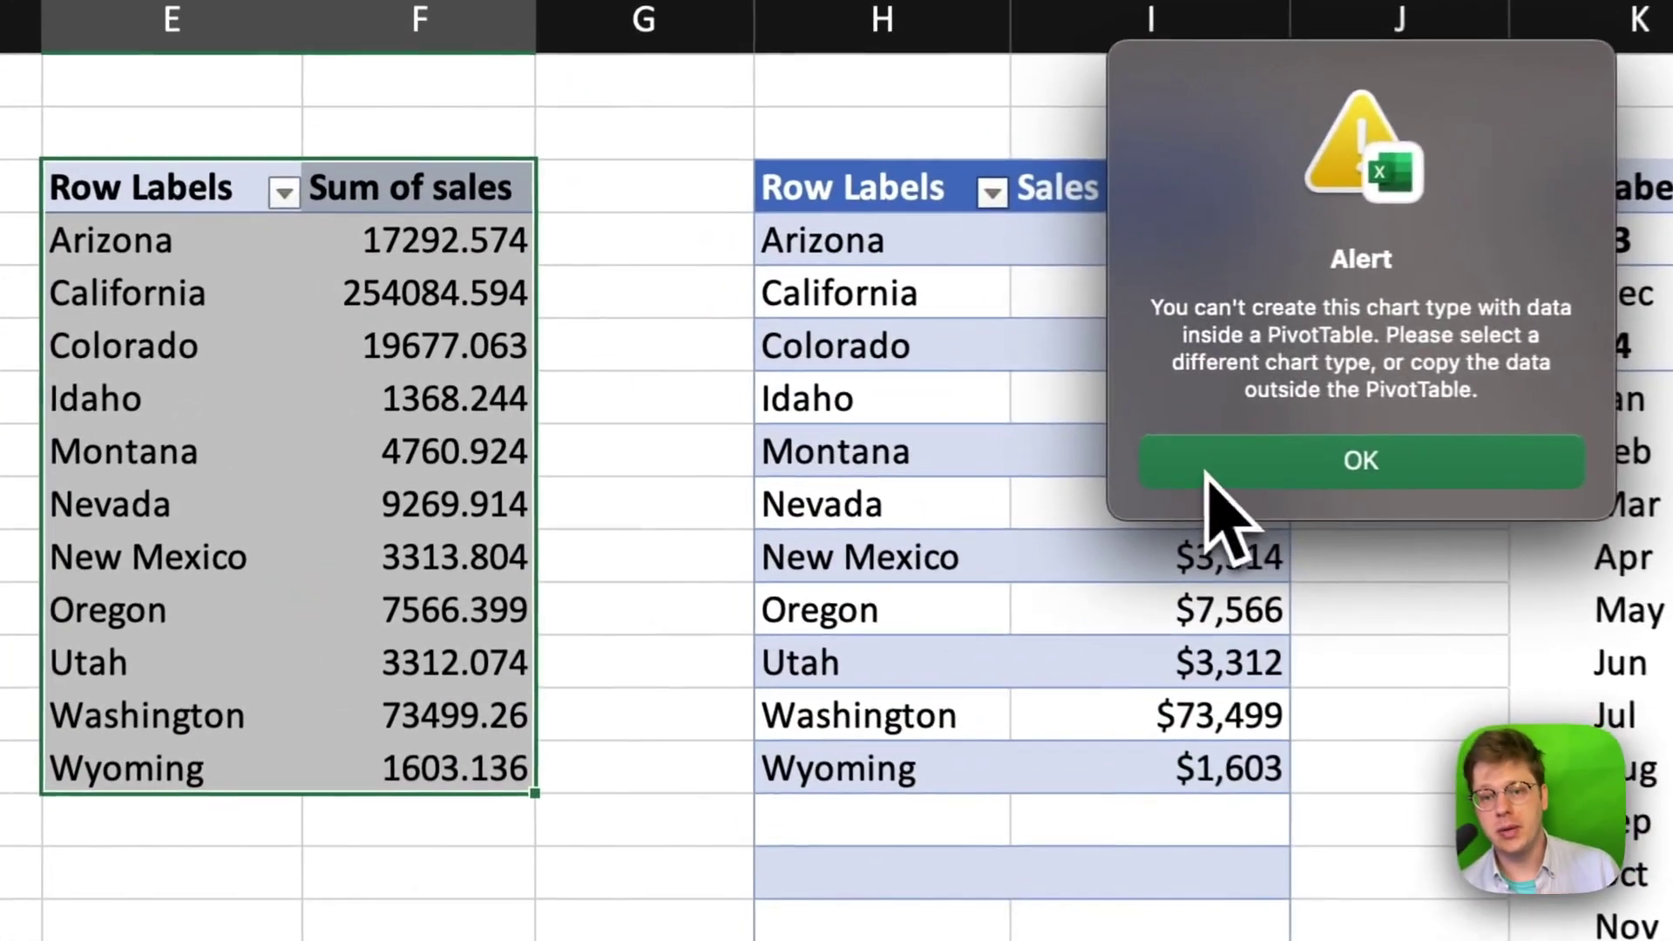
pyautogui.click(763, 413)
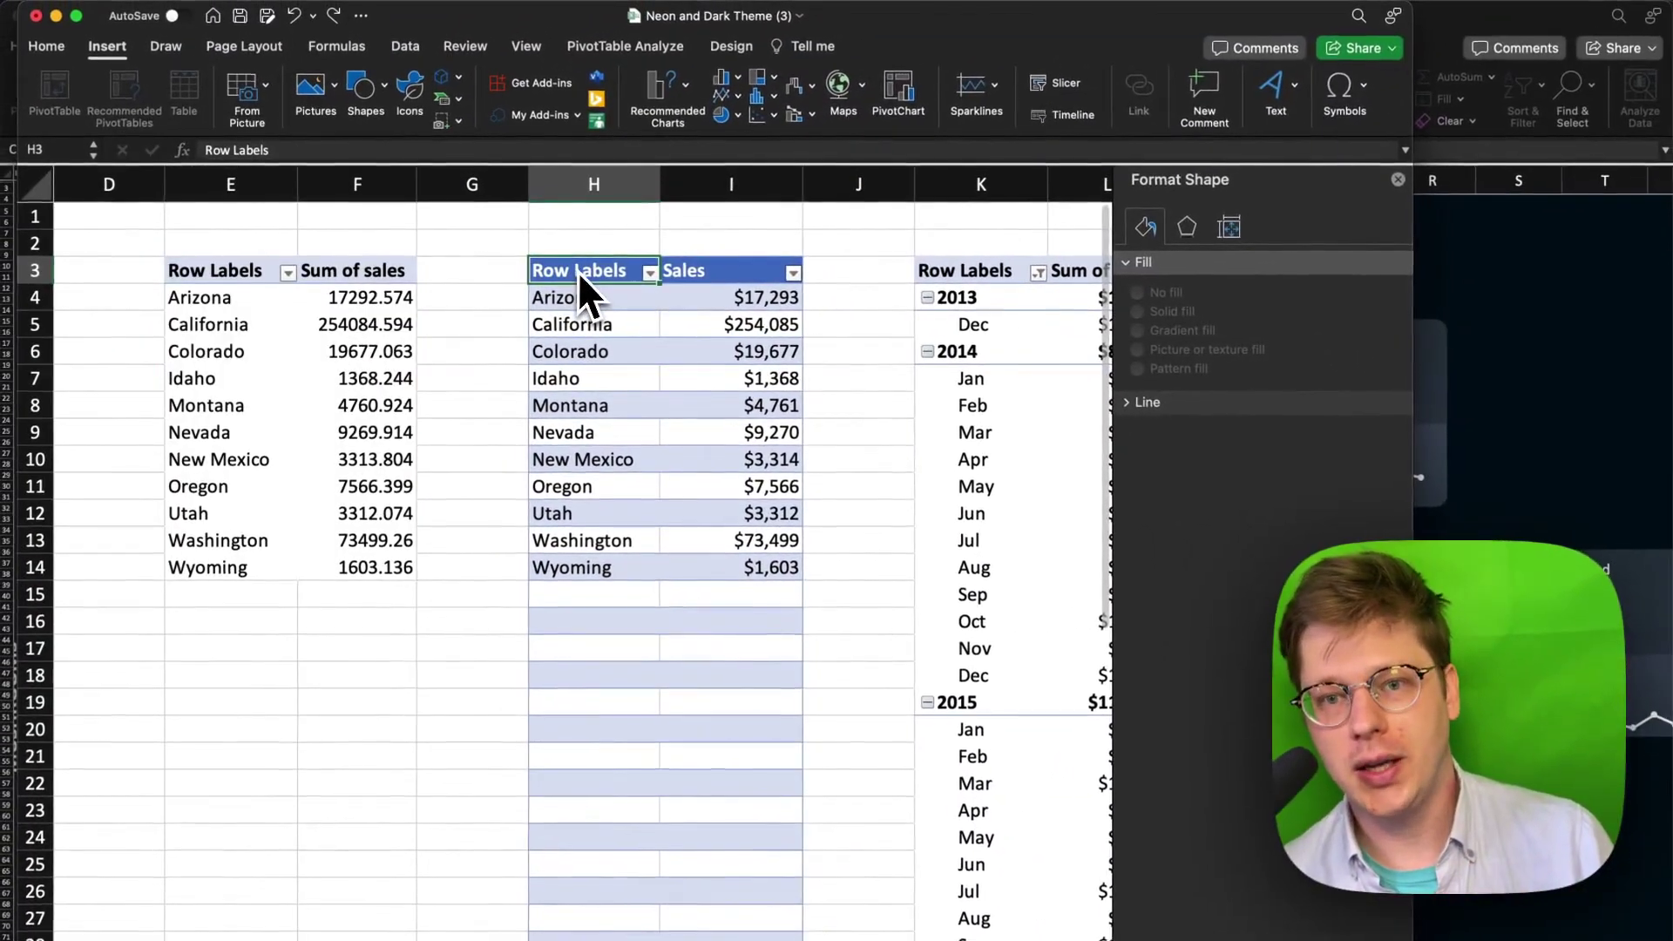
pyautogui.click(583, 295)
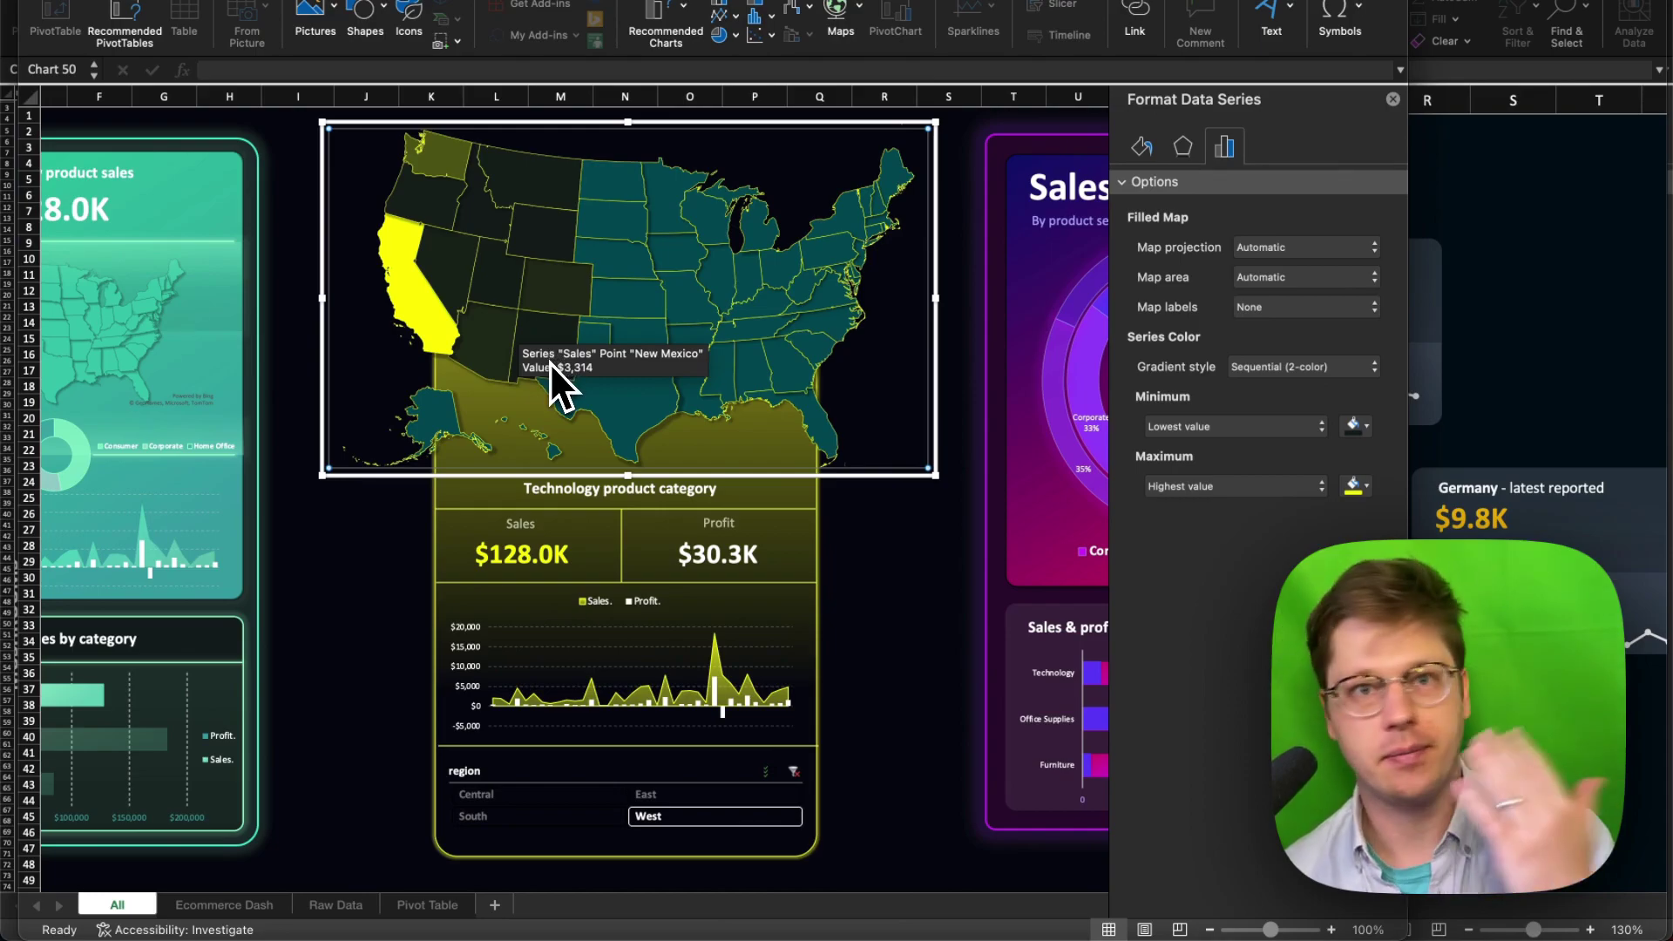
# Open the Format Data Series settings for the filled map's series
pyautogui.scroll(3, 552, 357)
pyautogui.hscroll(2, 602, 371)
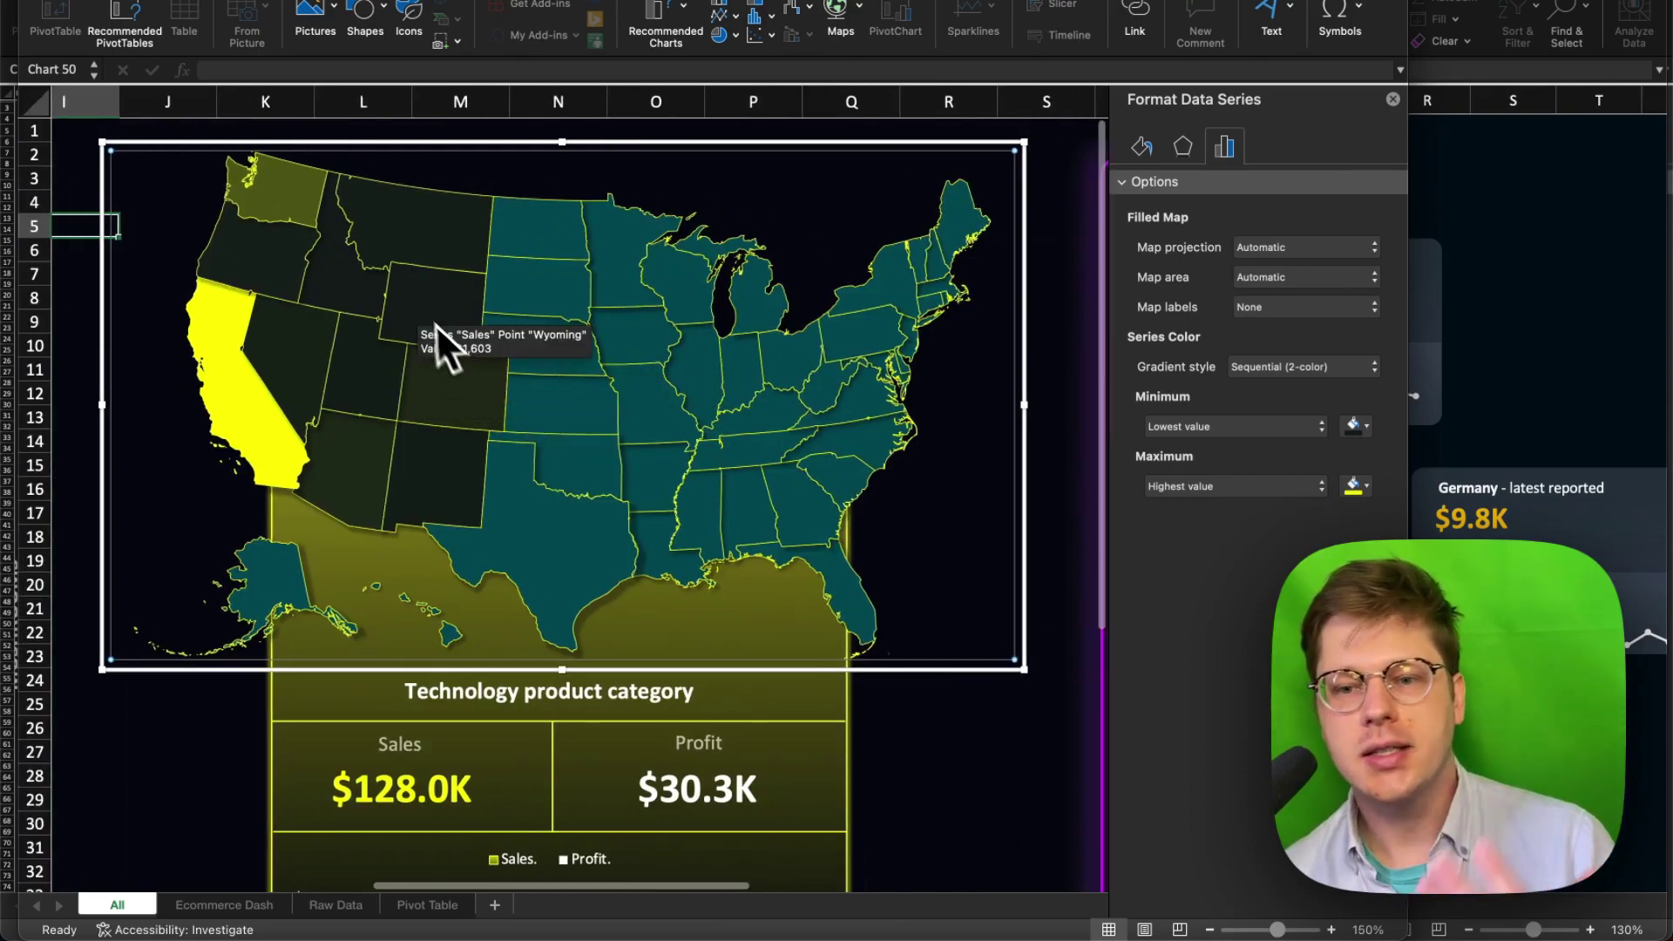
pyautogui.rightClick(438, 301)
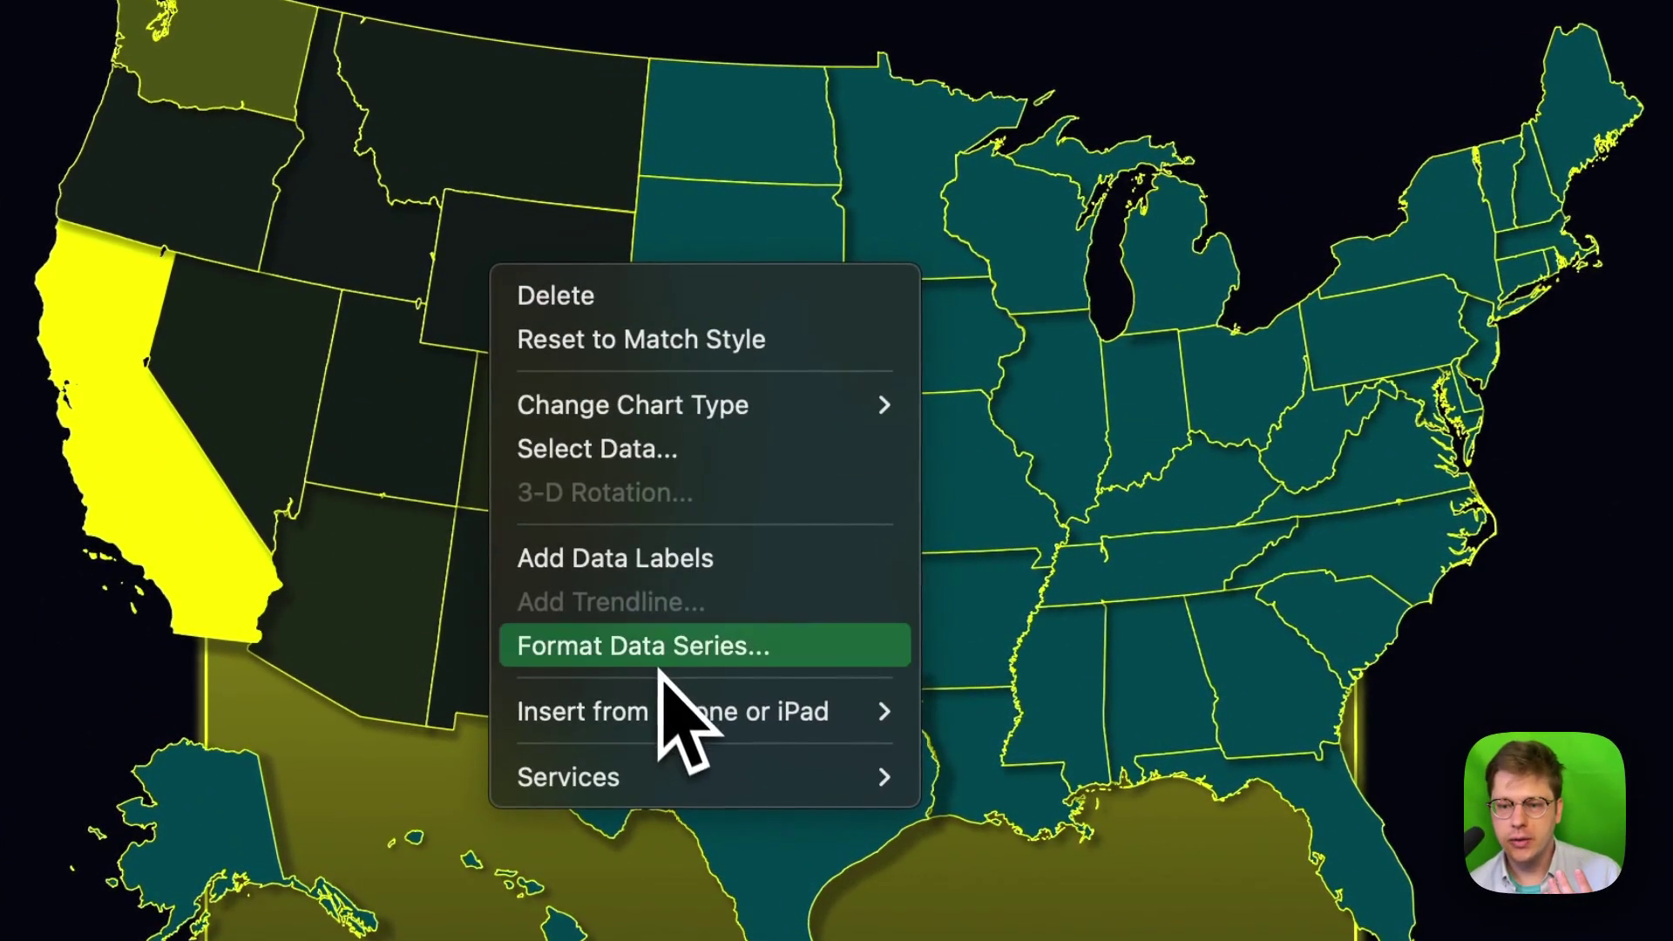
pyautogui.click(684, 649)
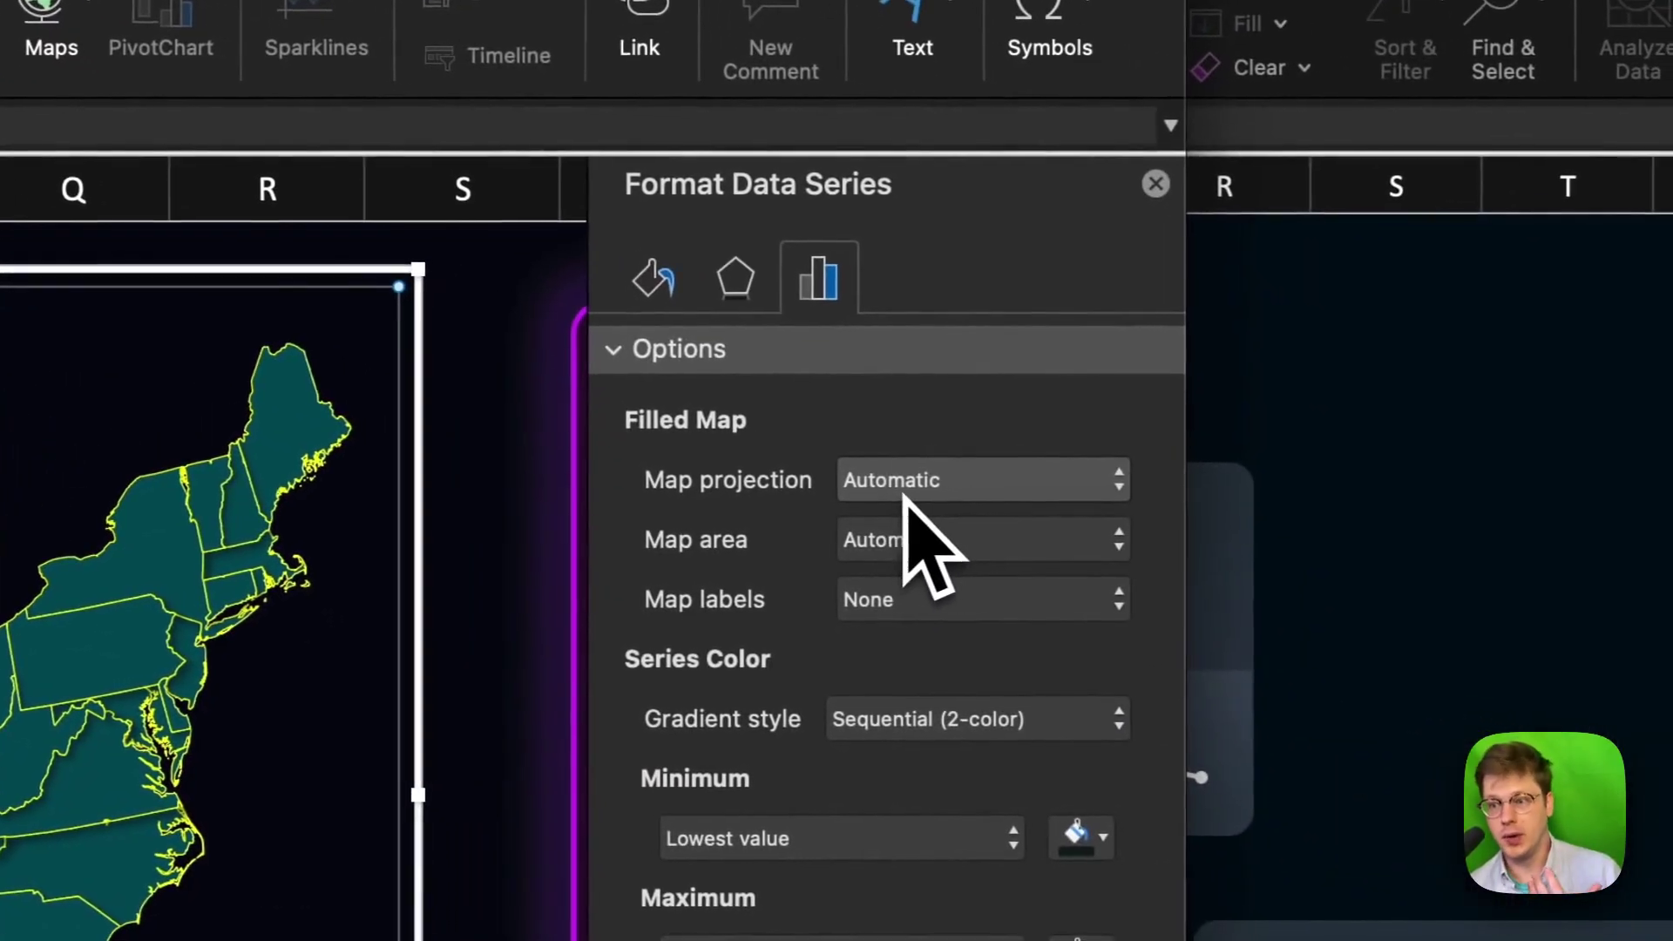
# Review the map projection choices and set the map area to Only regions with data
pyautogui.click(867, 490)
pyautogui.click(898, 480)
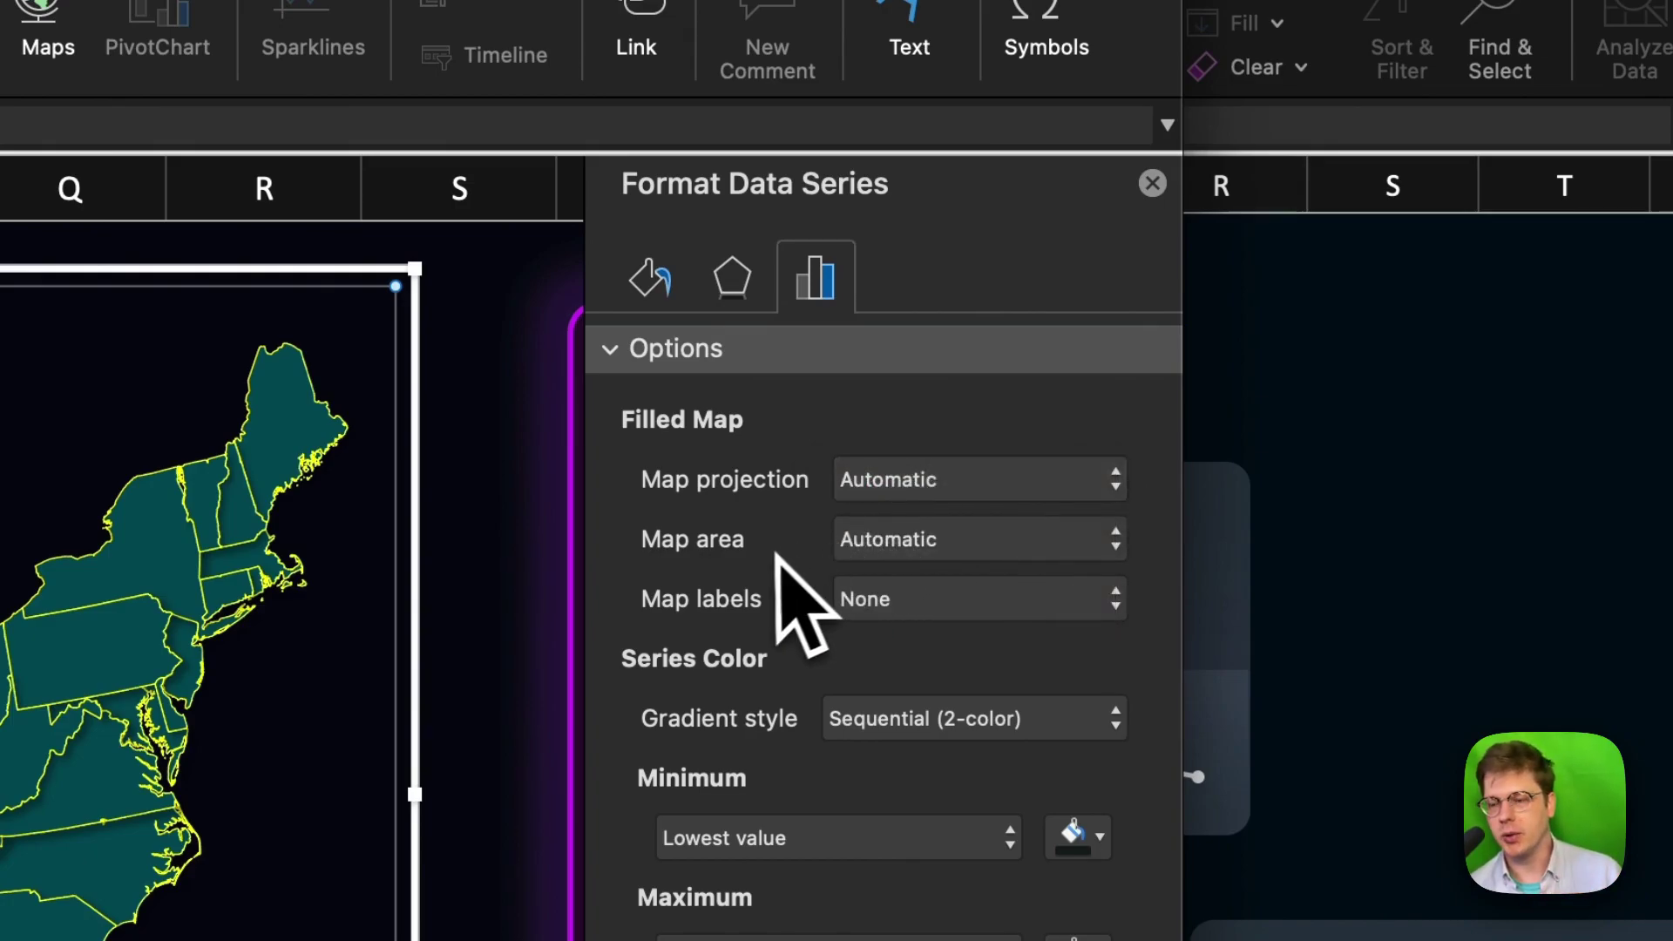
pyautogui.click(841, 542)
pyautogui.click(867, 544)
pyautogui.click(872, 552)
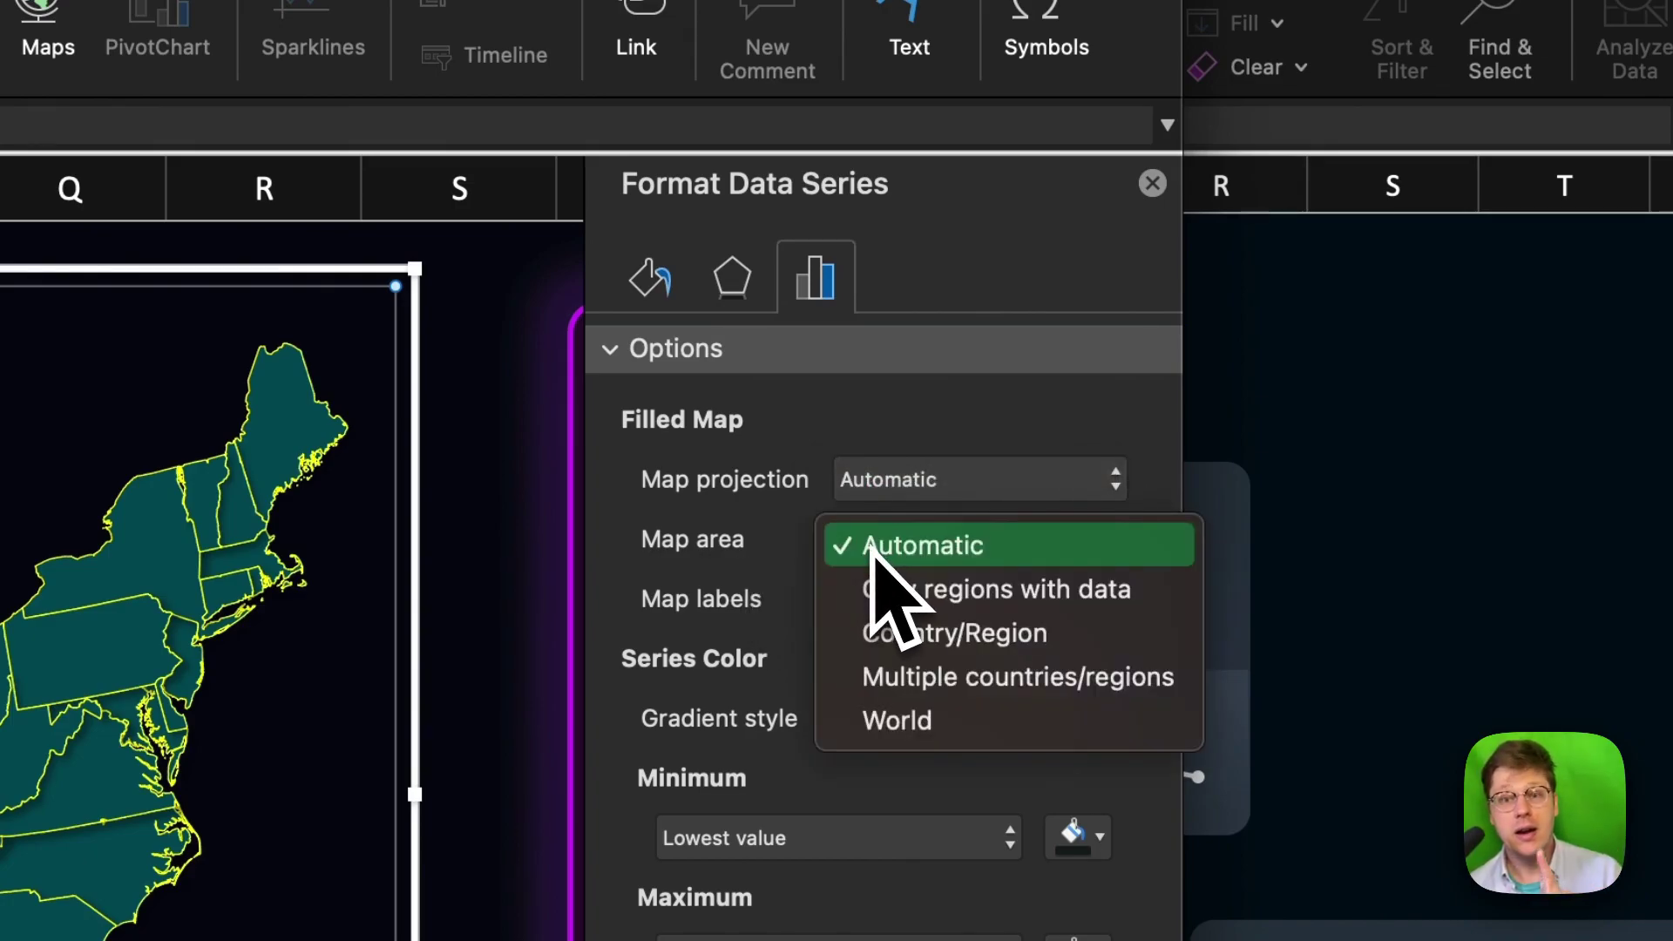
pyautogui.click(904, 592)
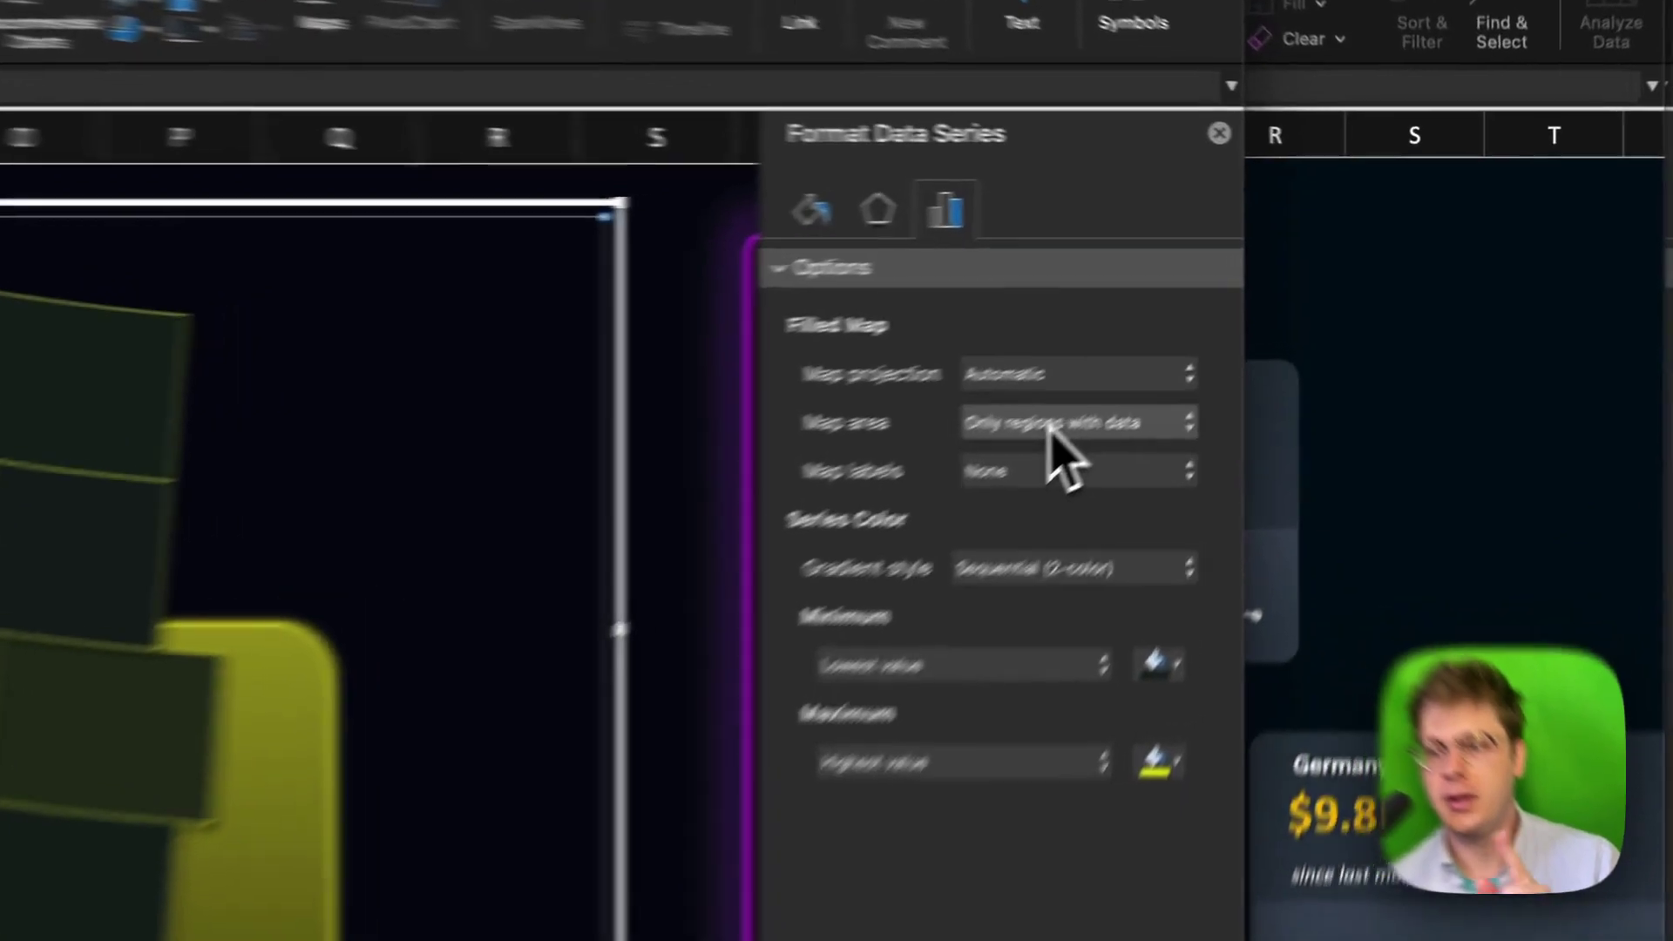
# Try Country/Region, Multiple countries/regions and World map areas, then settle on Automatic
pyautogui.click(1288, 359)
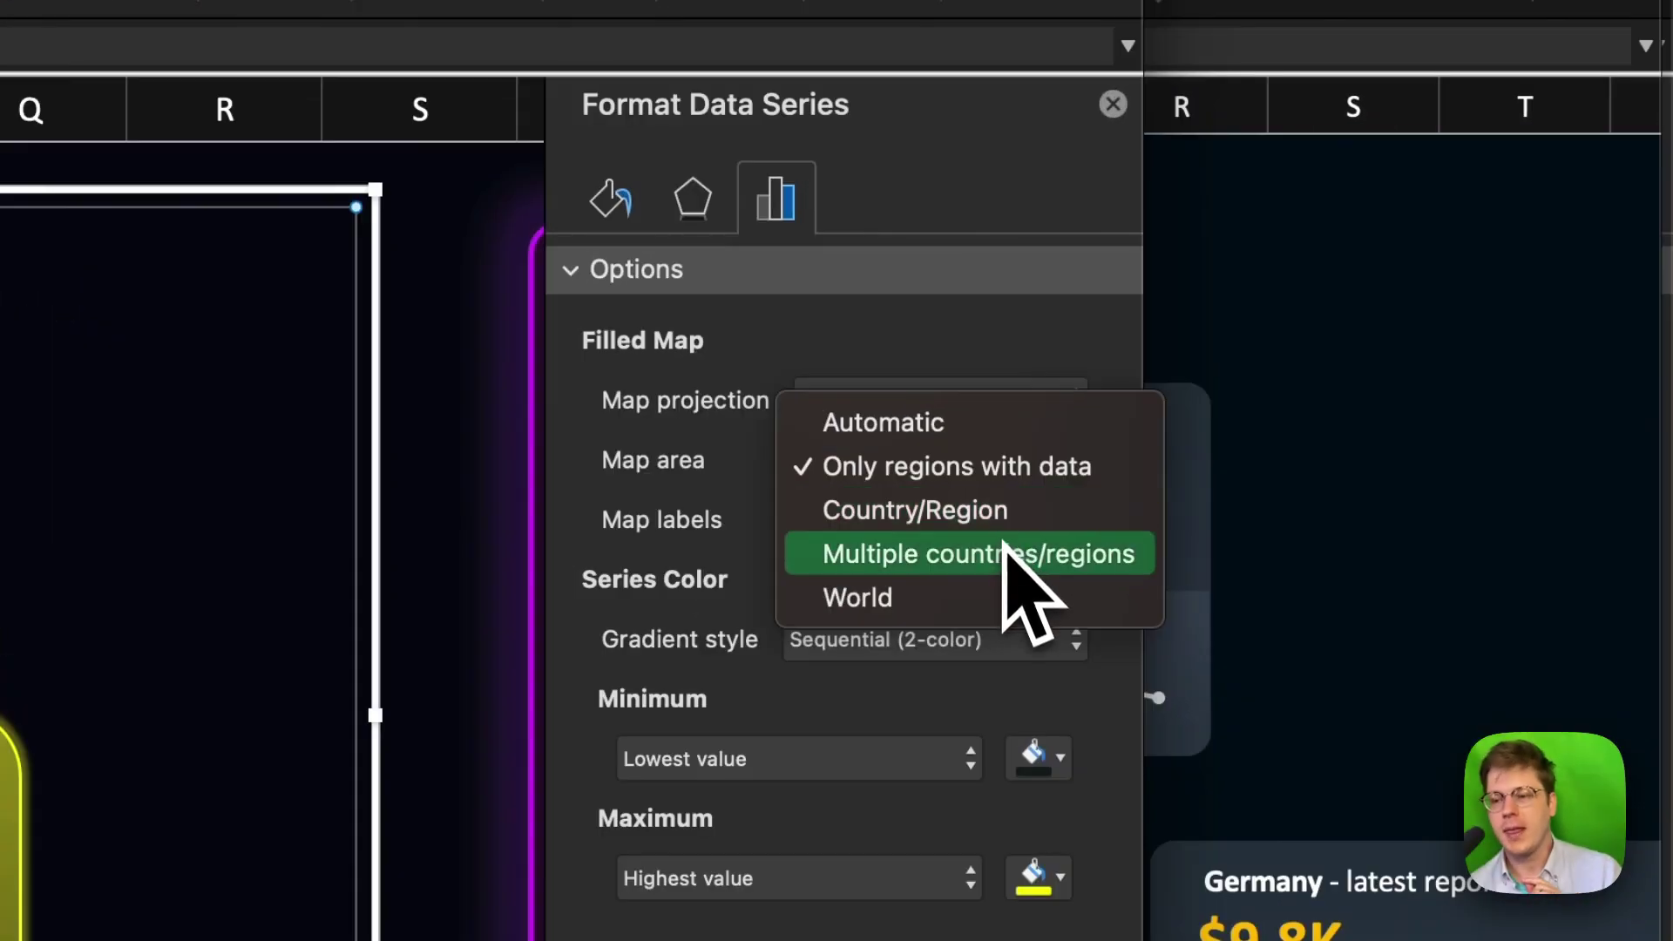
pyautogui.click(962, 513)
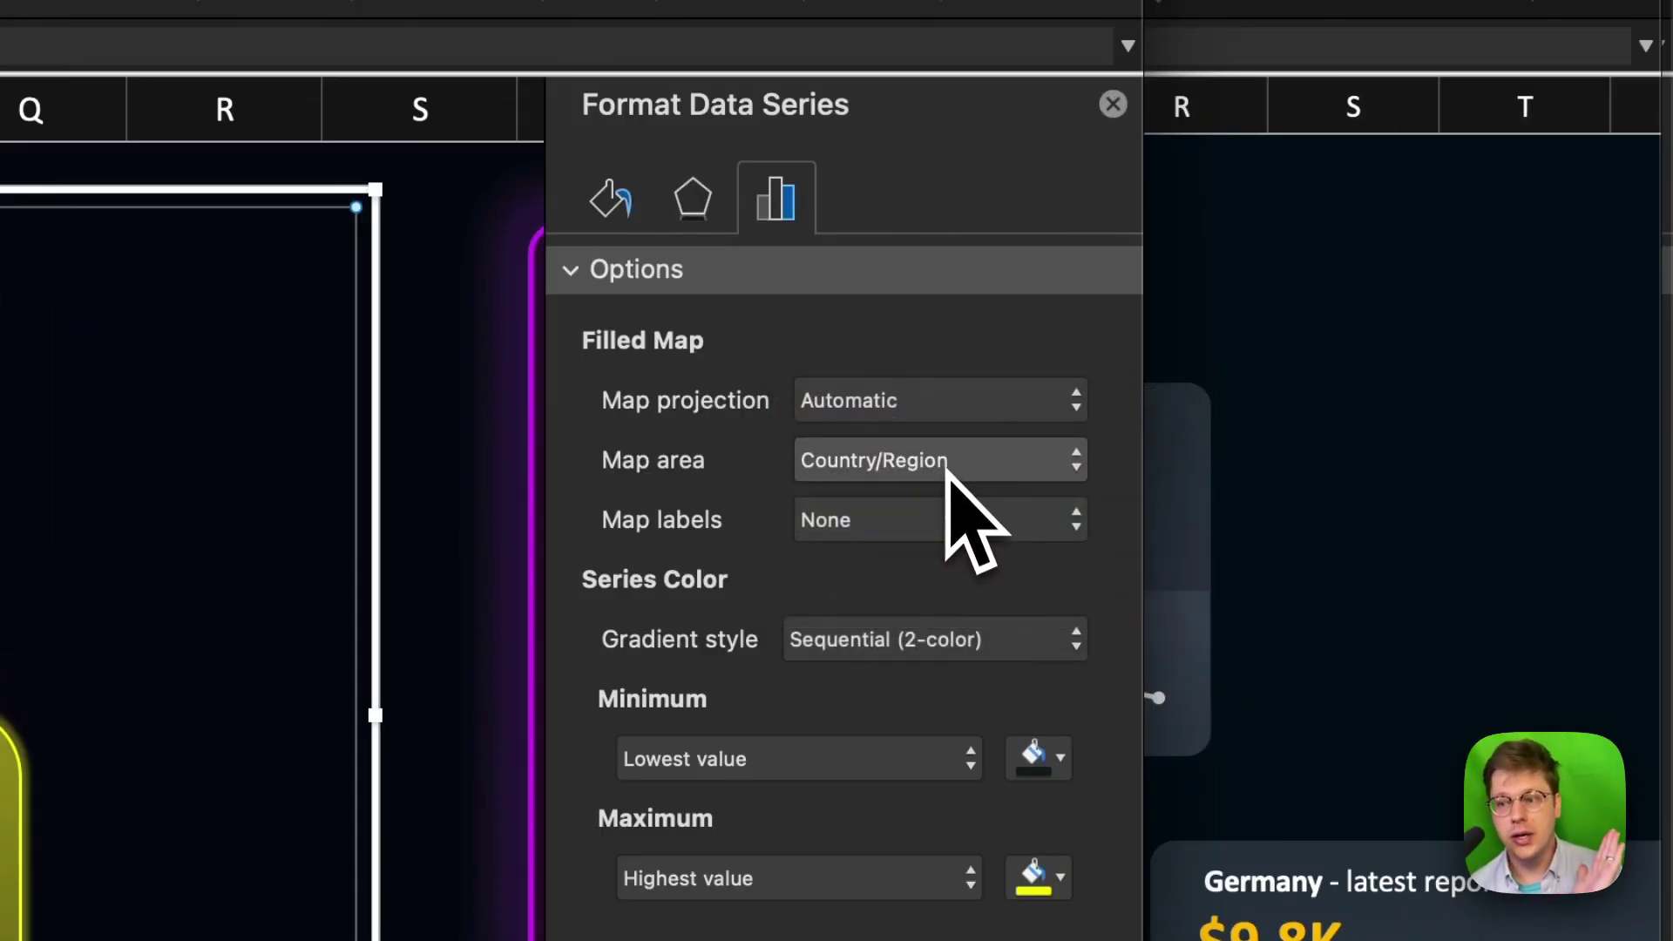
pyautogui.click(954, 462)
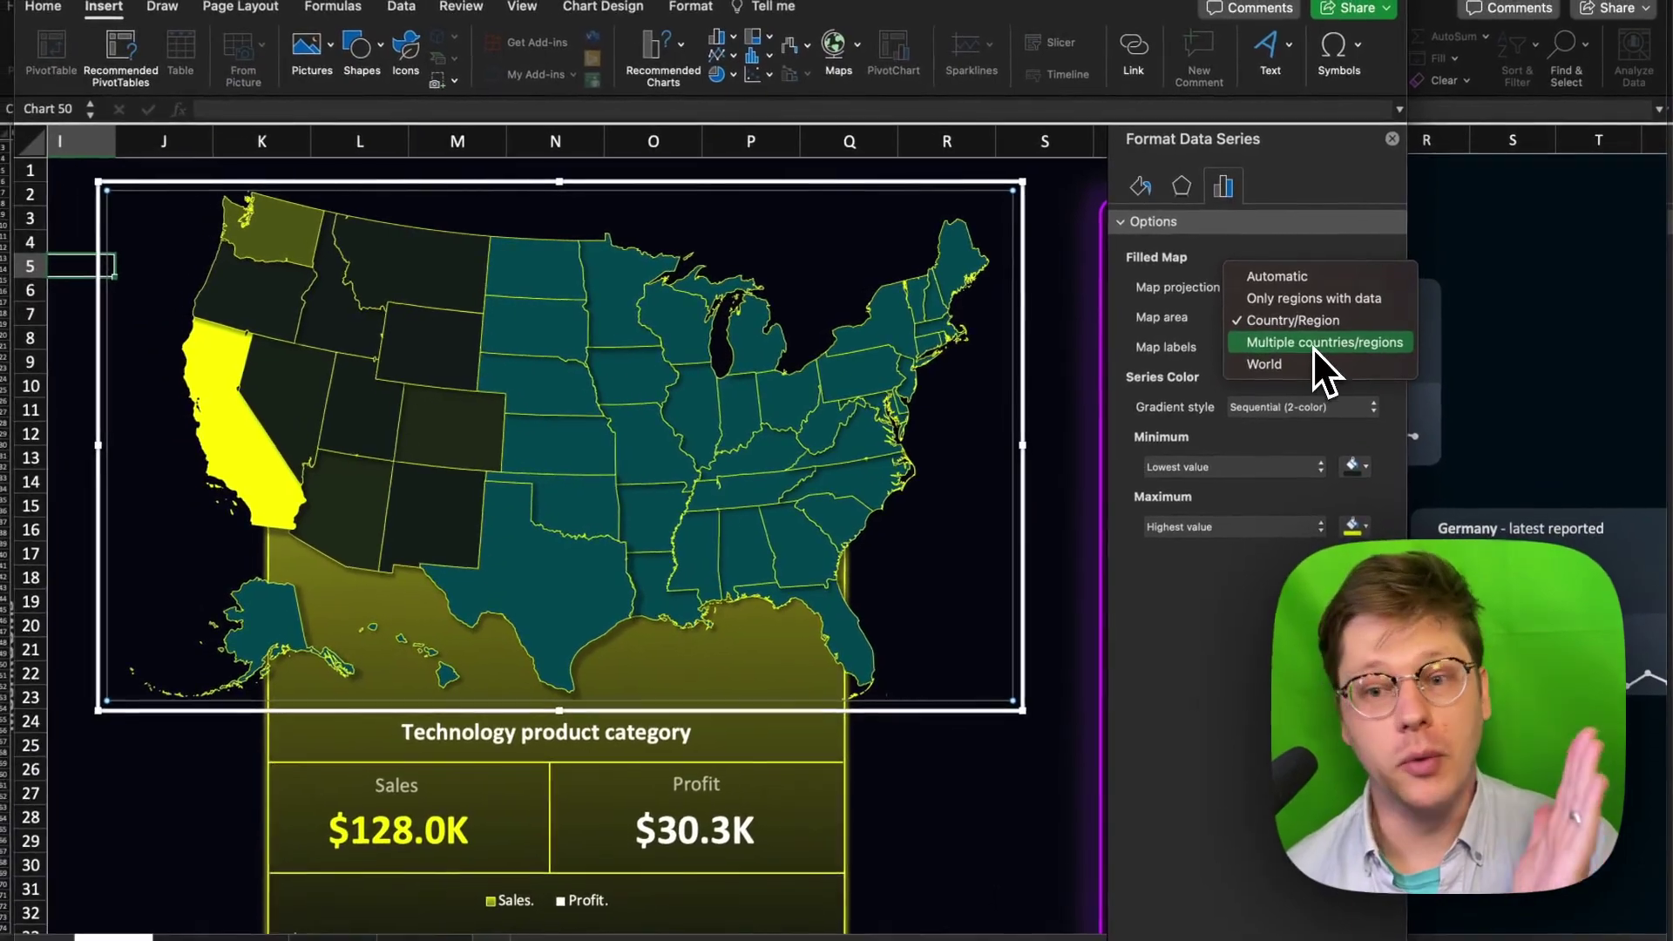
pyautogui.click(1281, 386)
pyautogui.click(1319, 317)
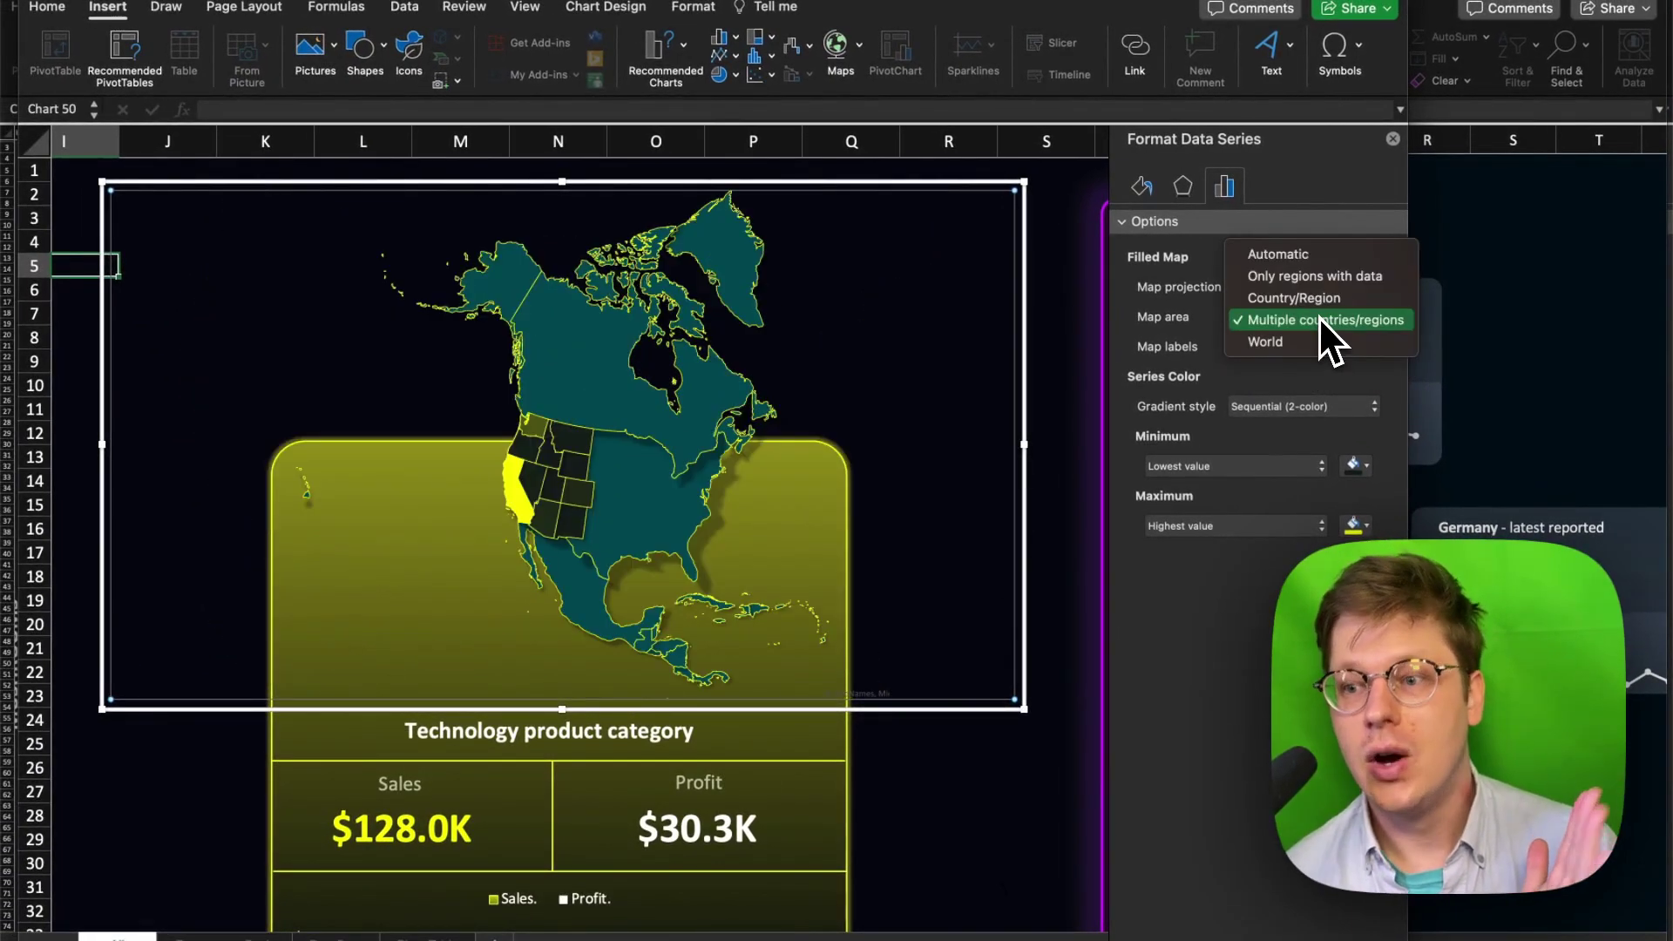
pyautogui.click(1321, 340)
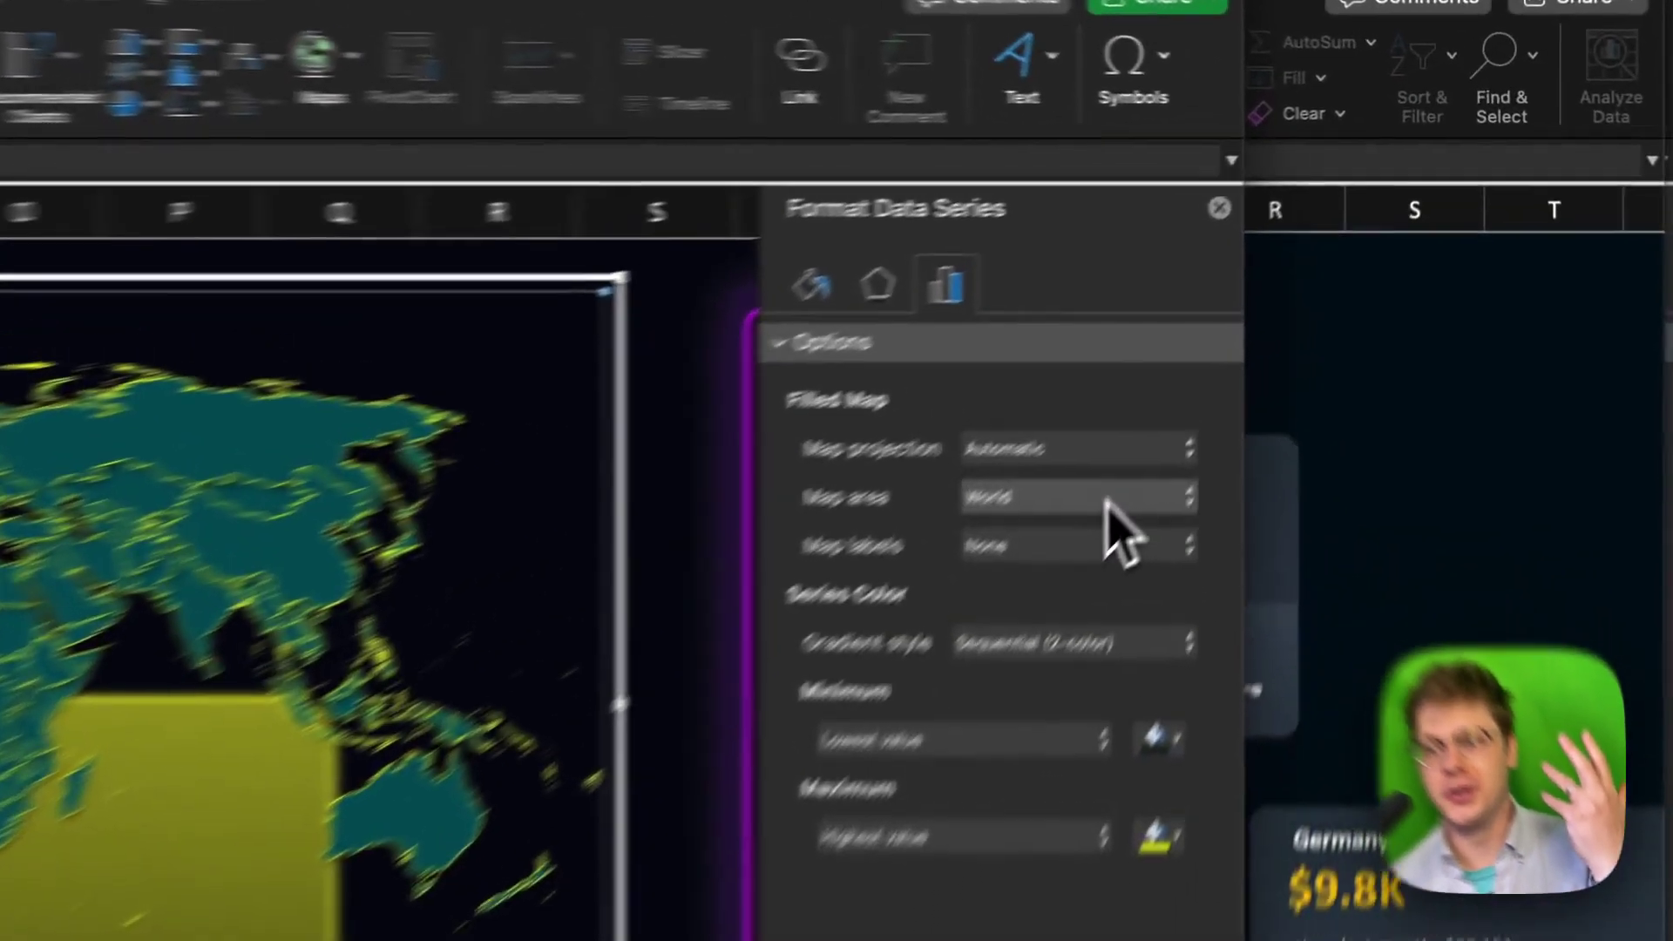
pyautogui.click(1323, 359)
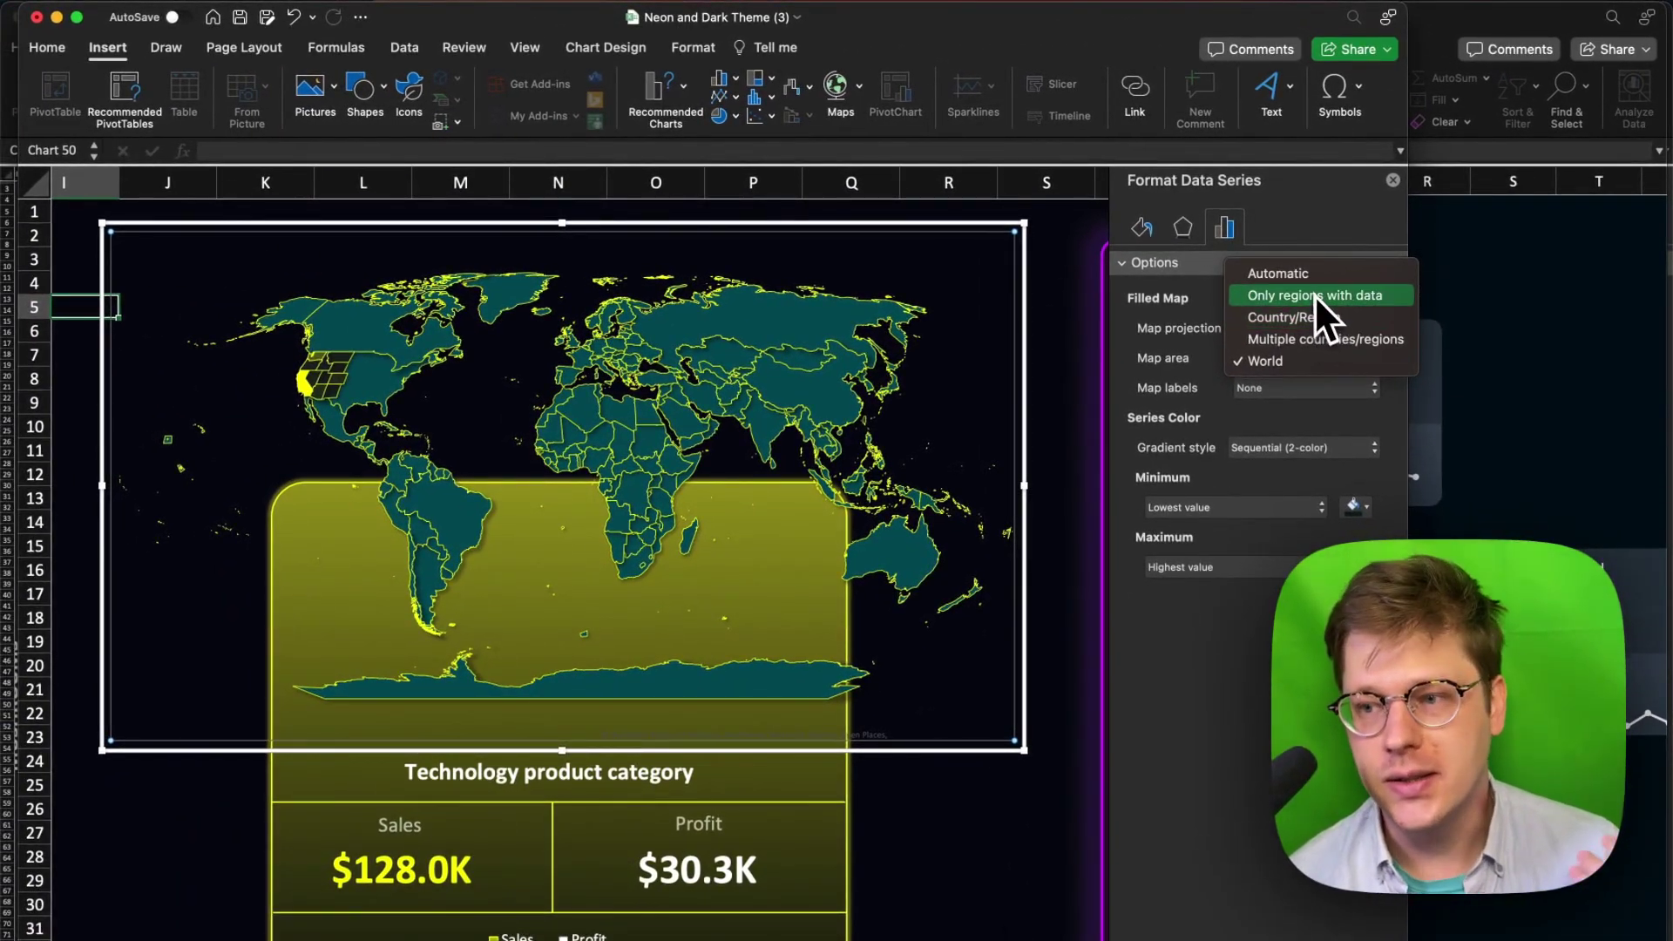
pyautogui.click(1299, 273)
pyautogui.click(1255, 389)
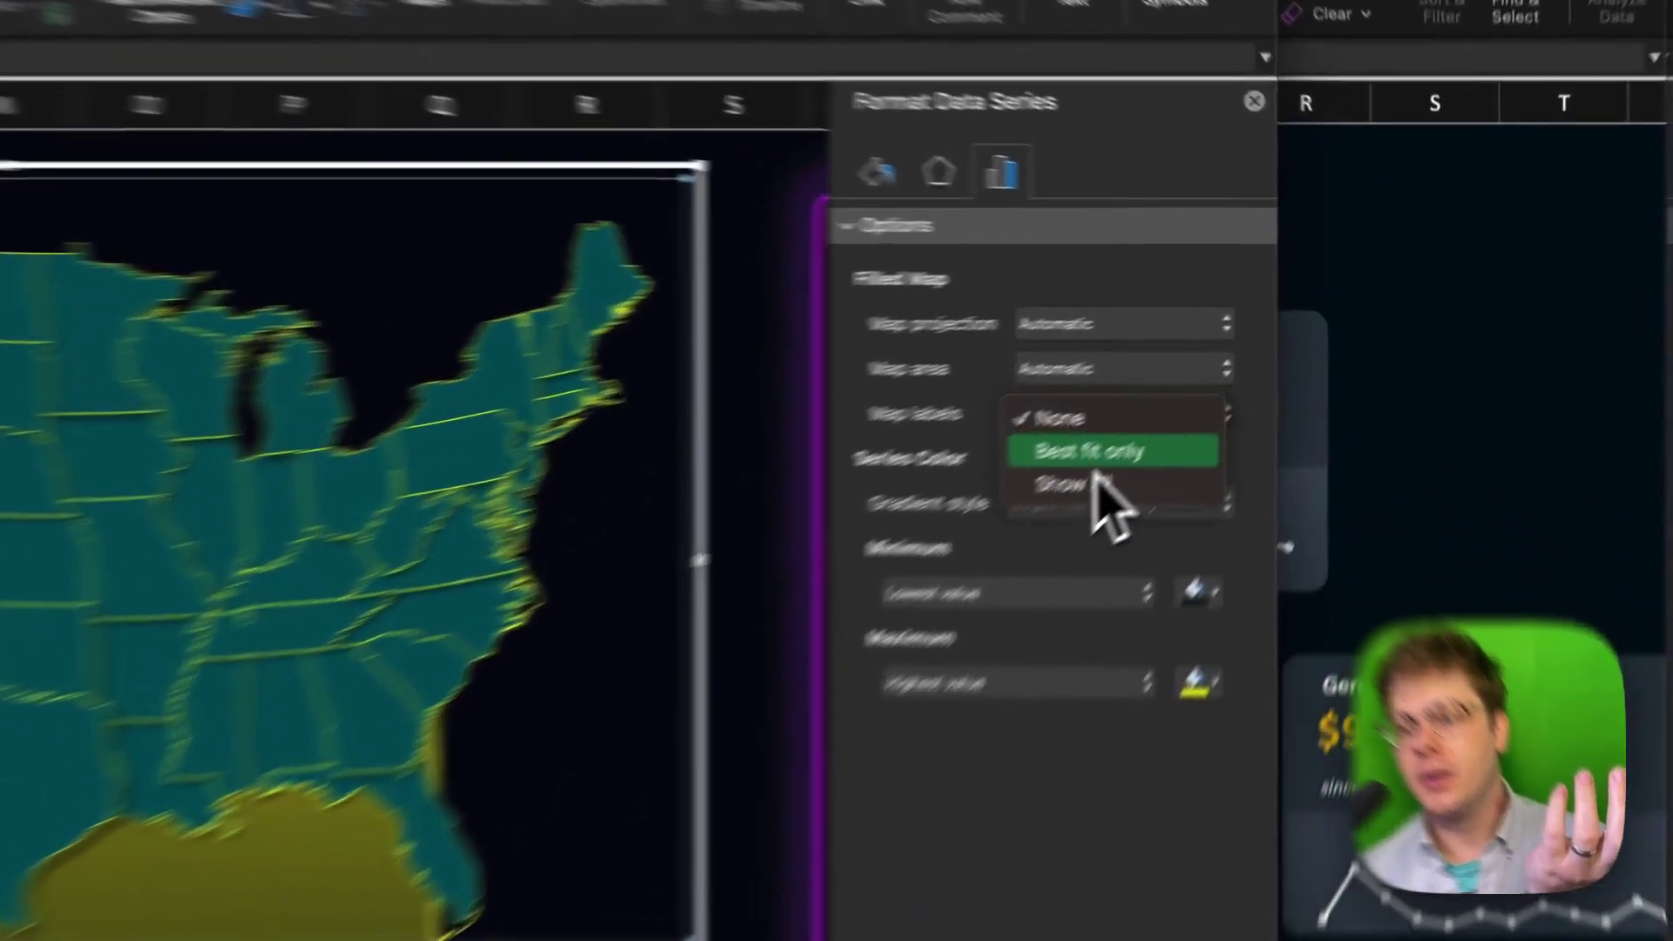
pyautogui.click(1284, 416)
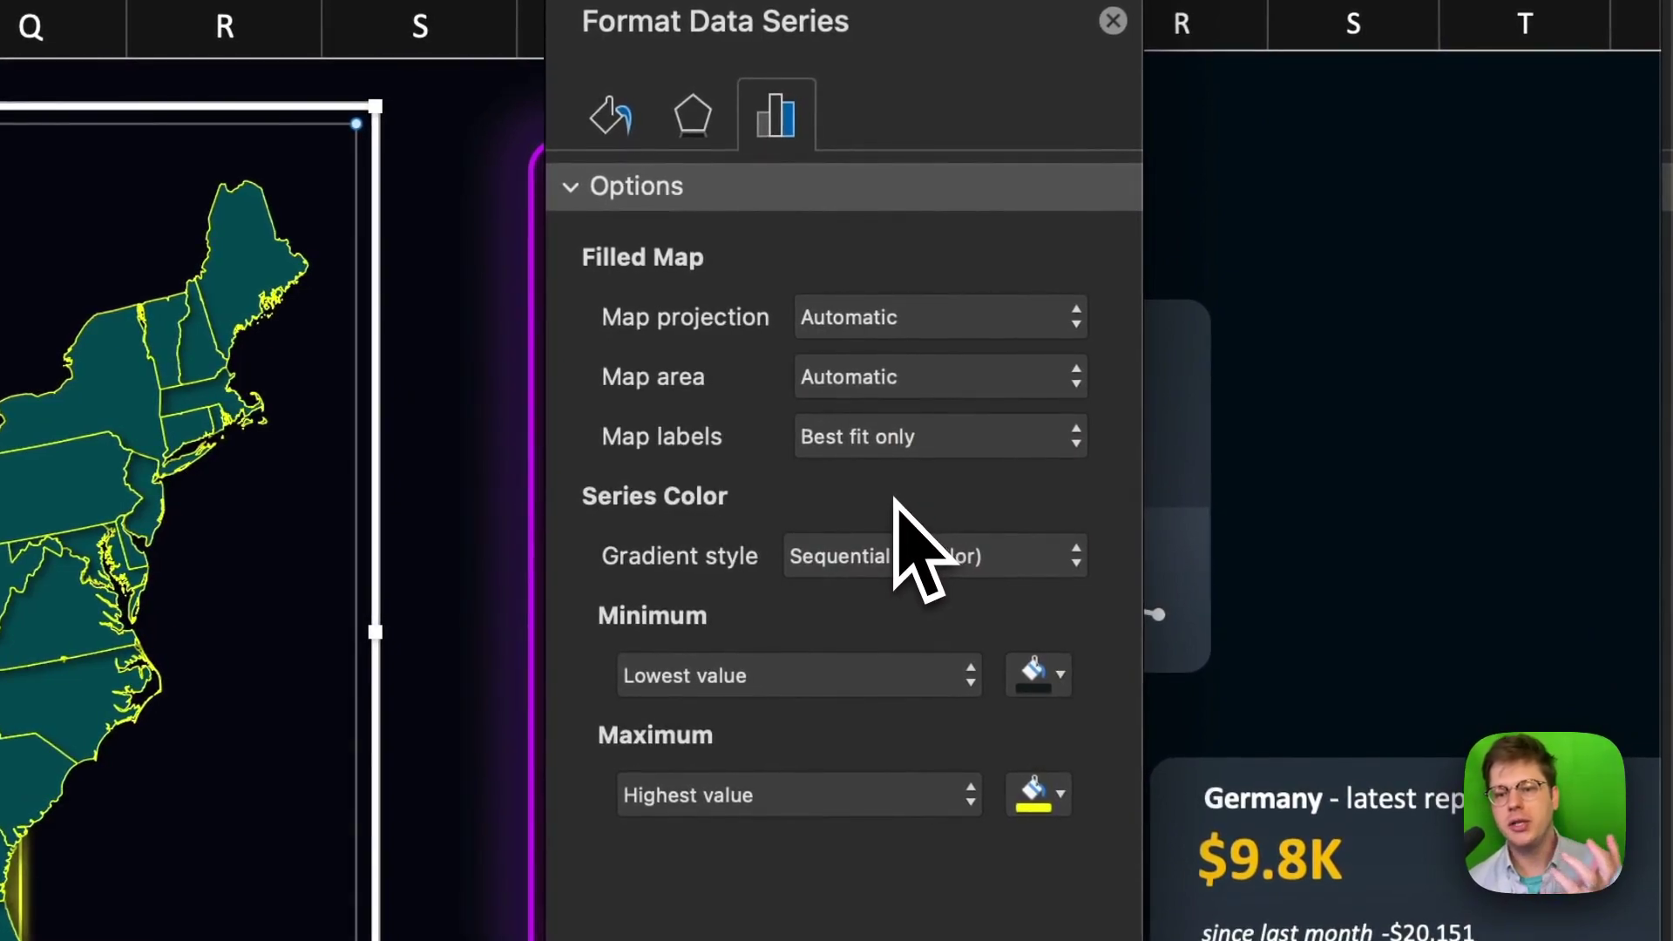
pyautogui.click(913, 453)
pyautogui.click(911, 488)
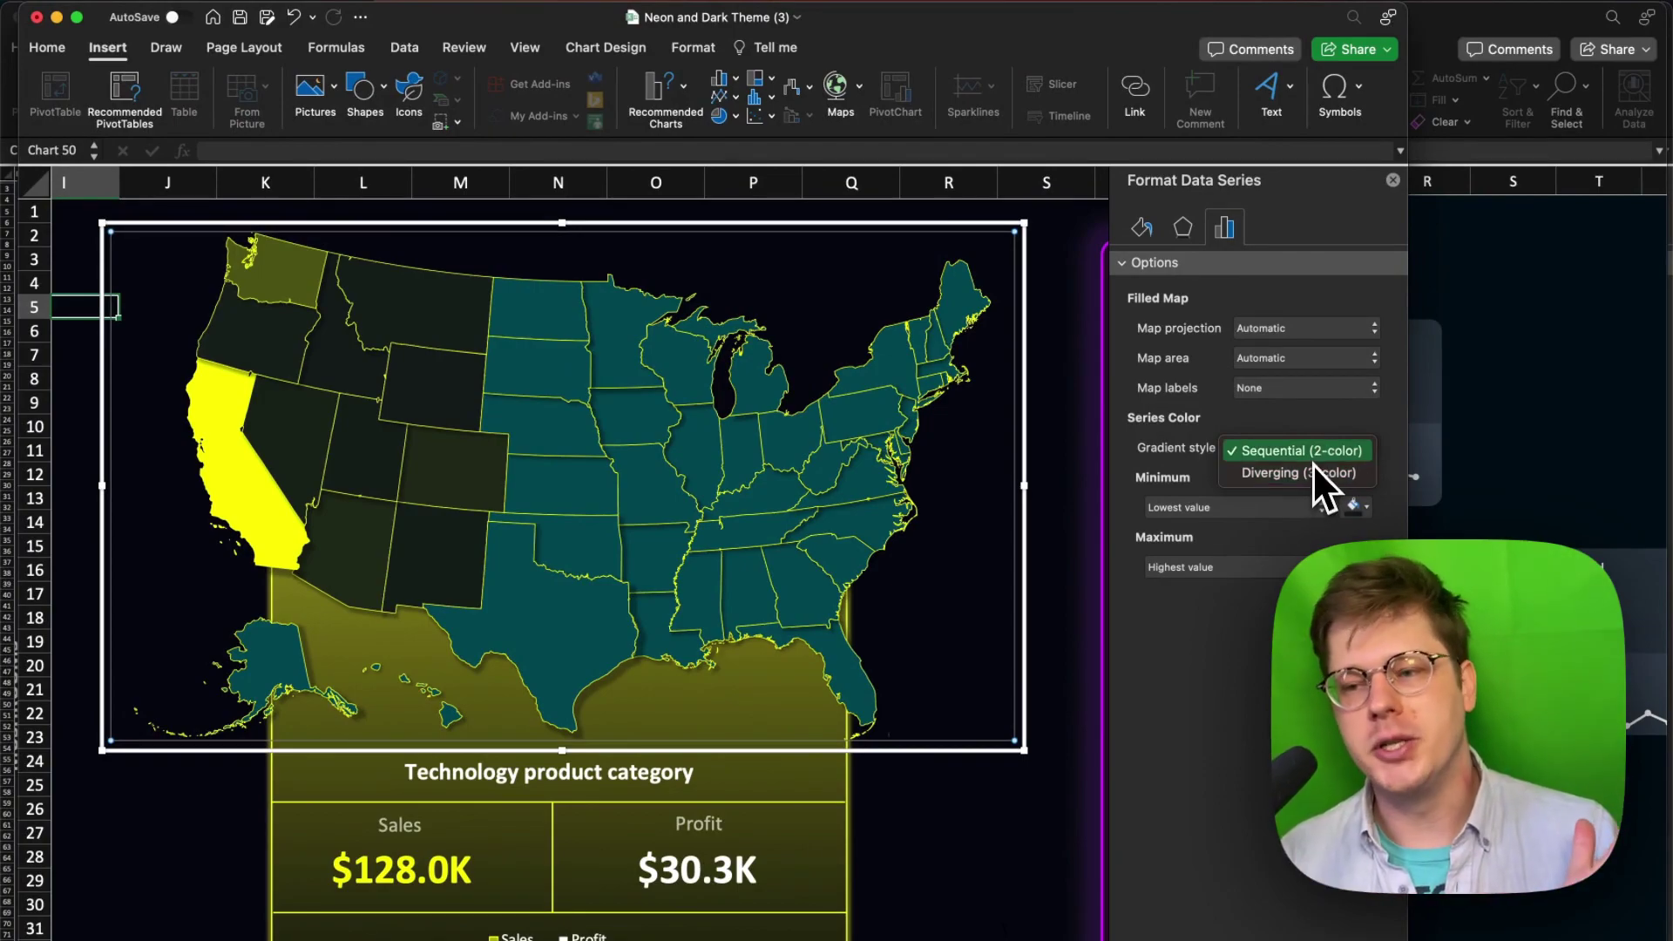
pyautogui.click(1310, 448)
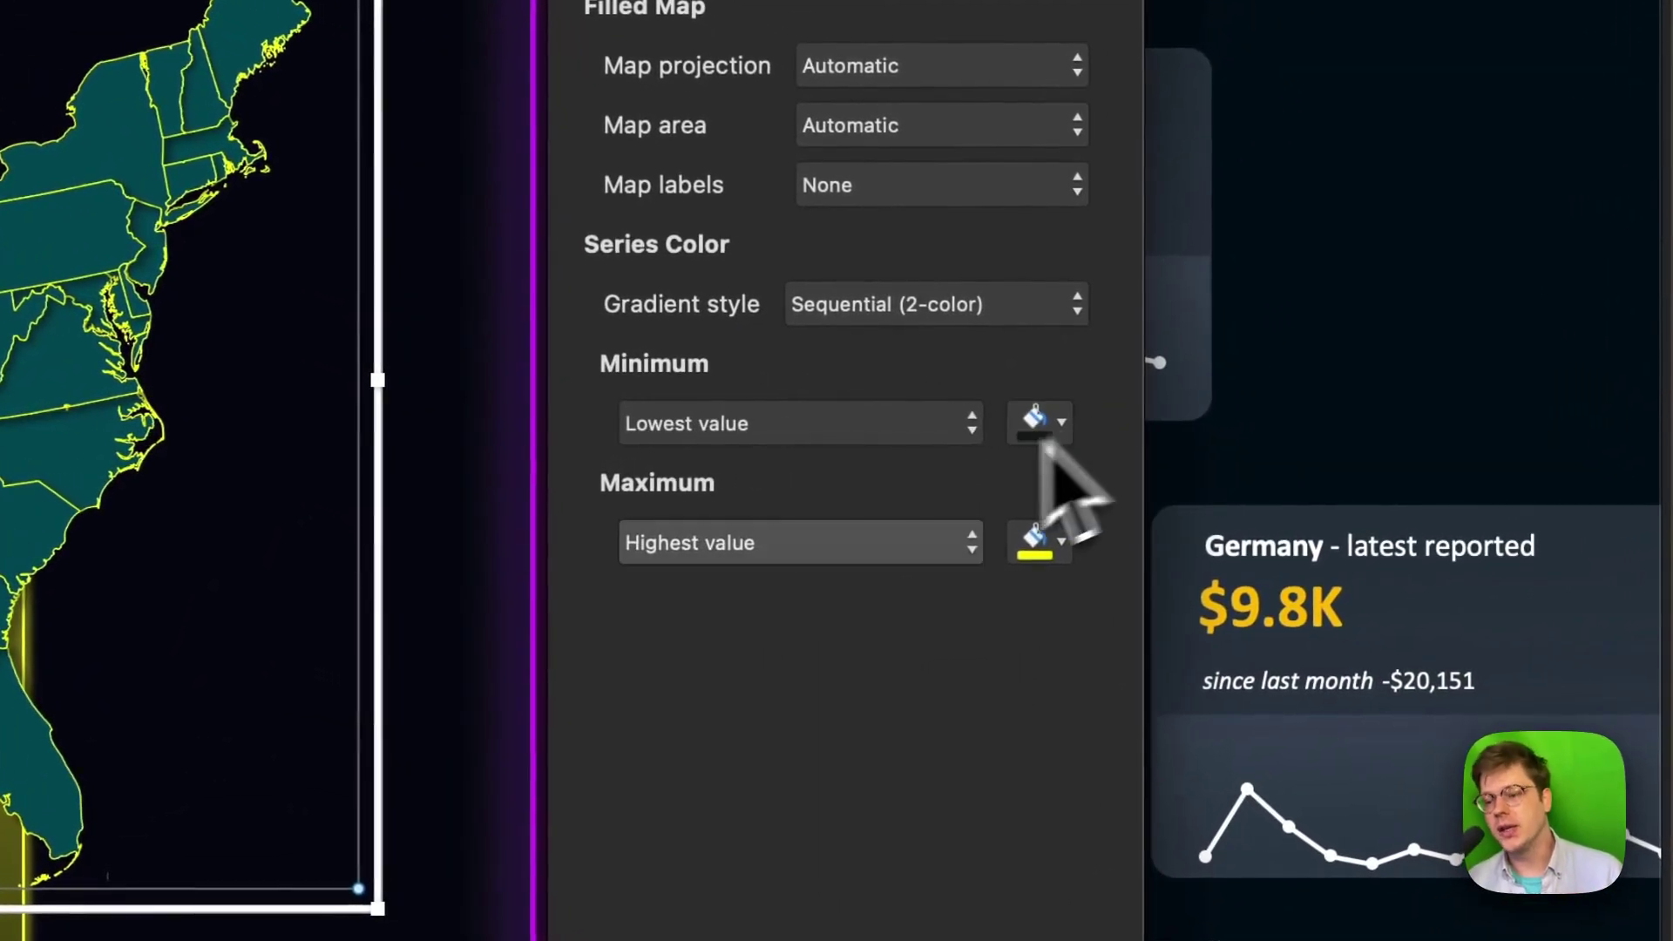
pyautogui.click(785, 434)
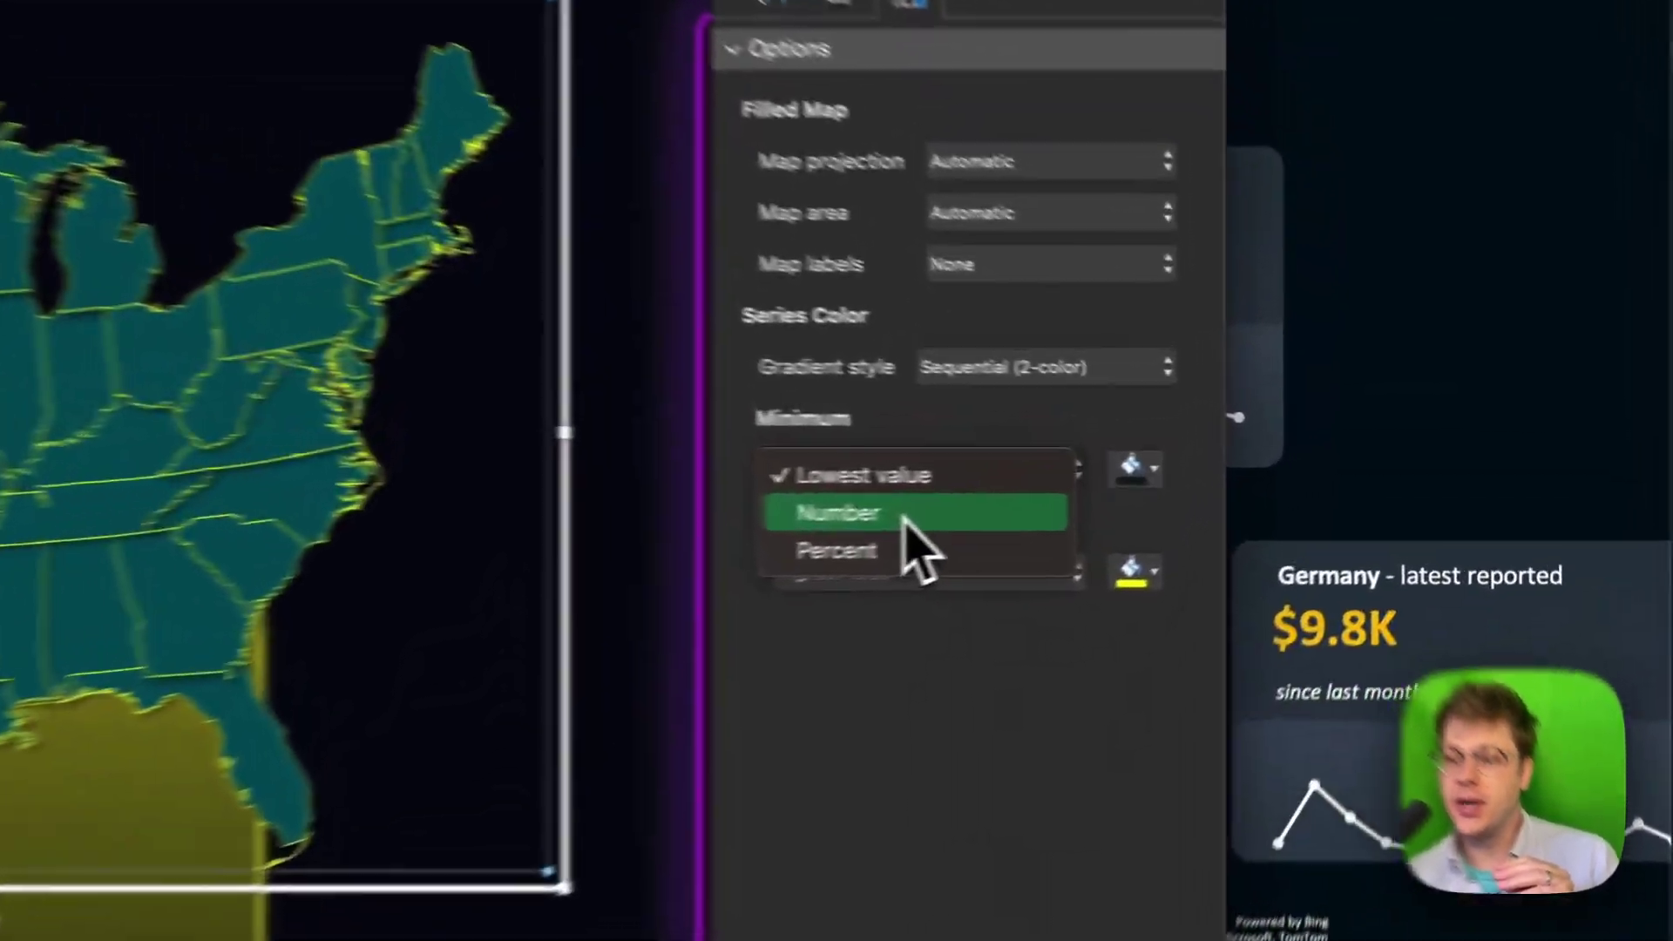
pyautogui.click(1167, 454)
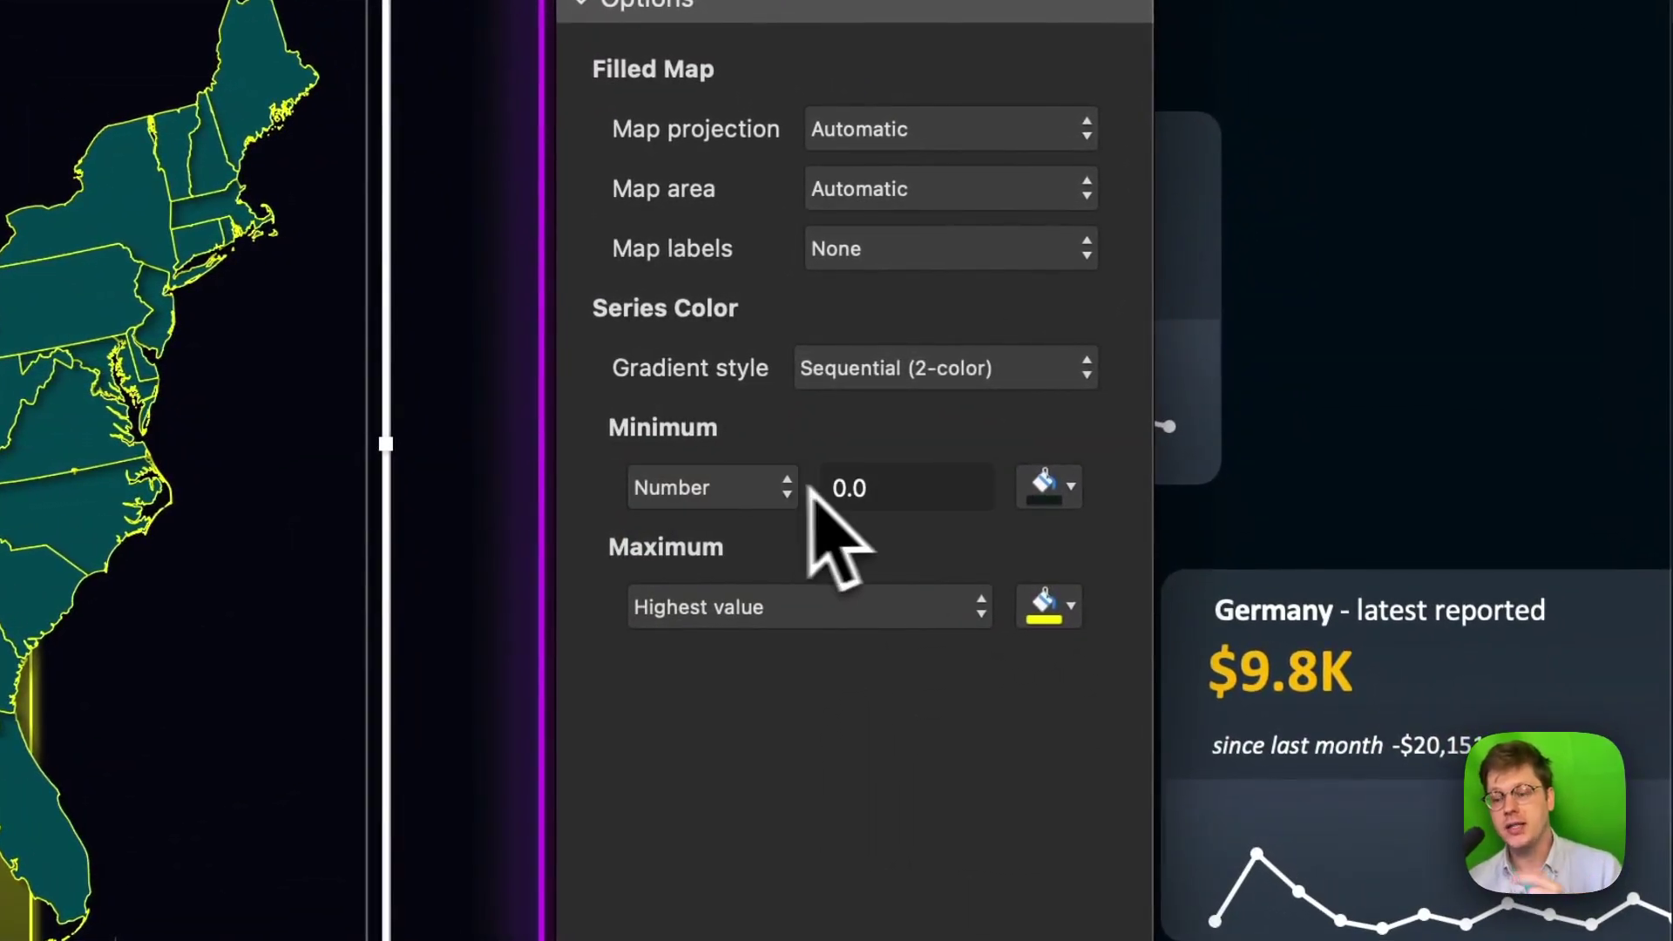
pyautogui.click(739, 500)
pyautogui.click(743, 532)
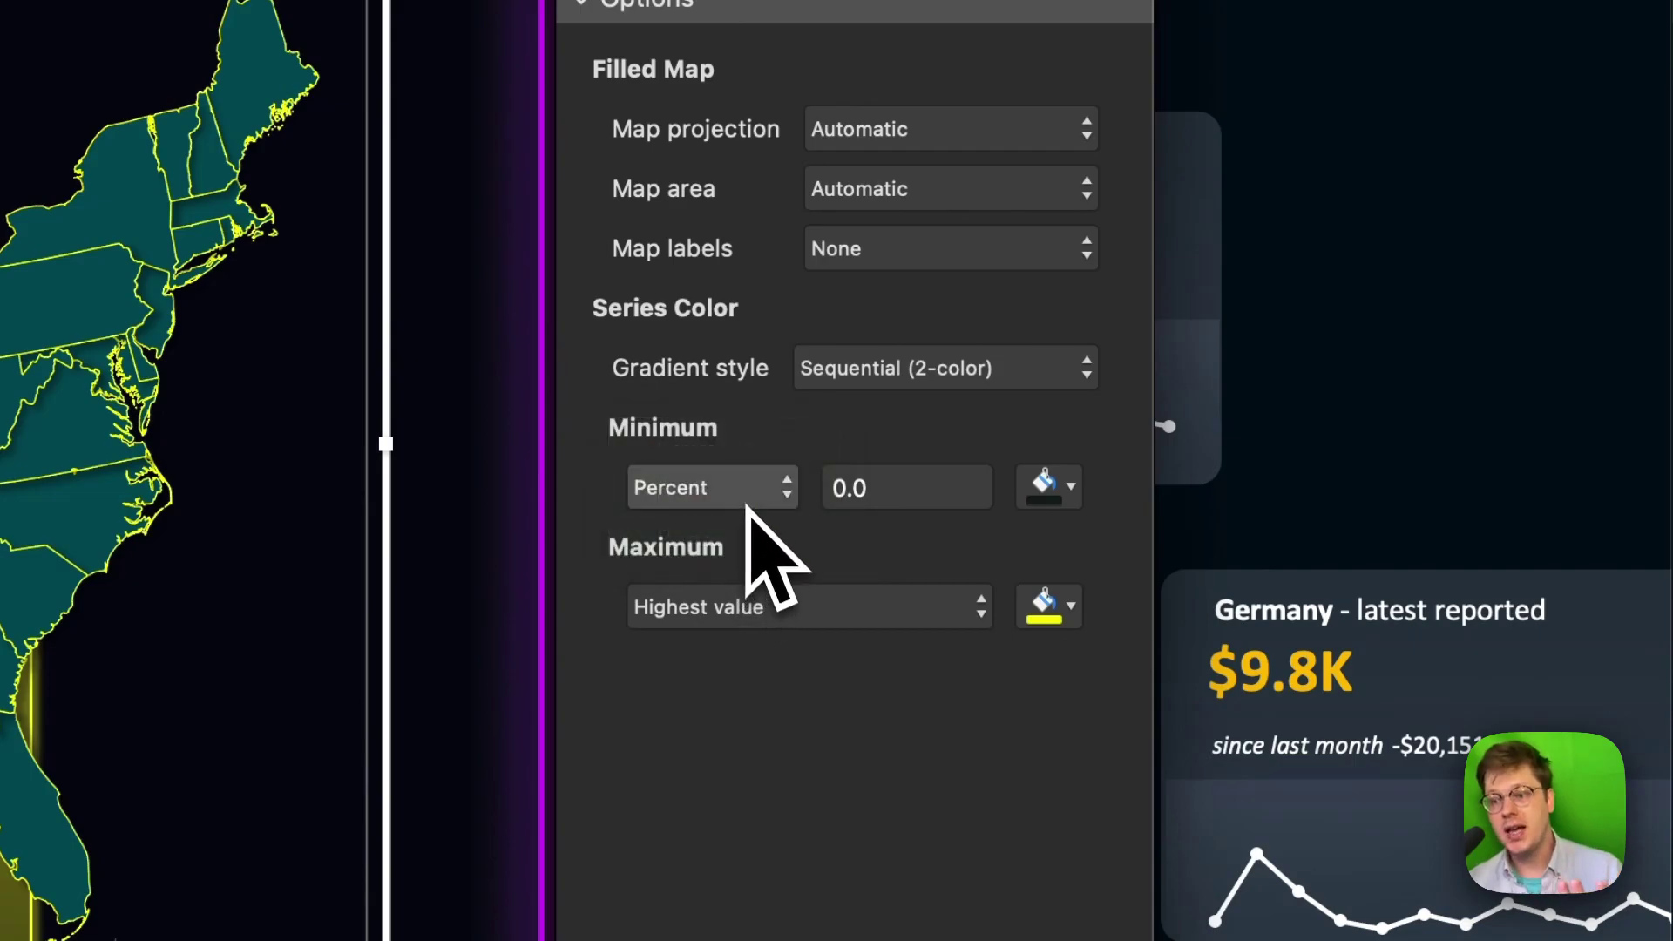
pyautogui.click(748, 501)
pyautogui.click(741, 407)
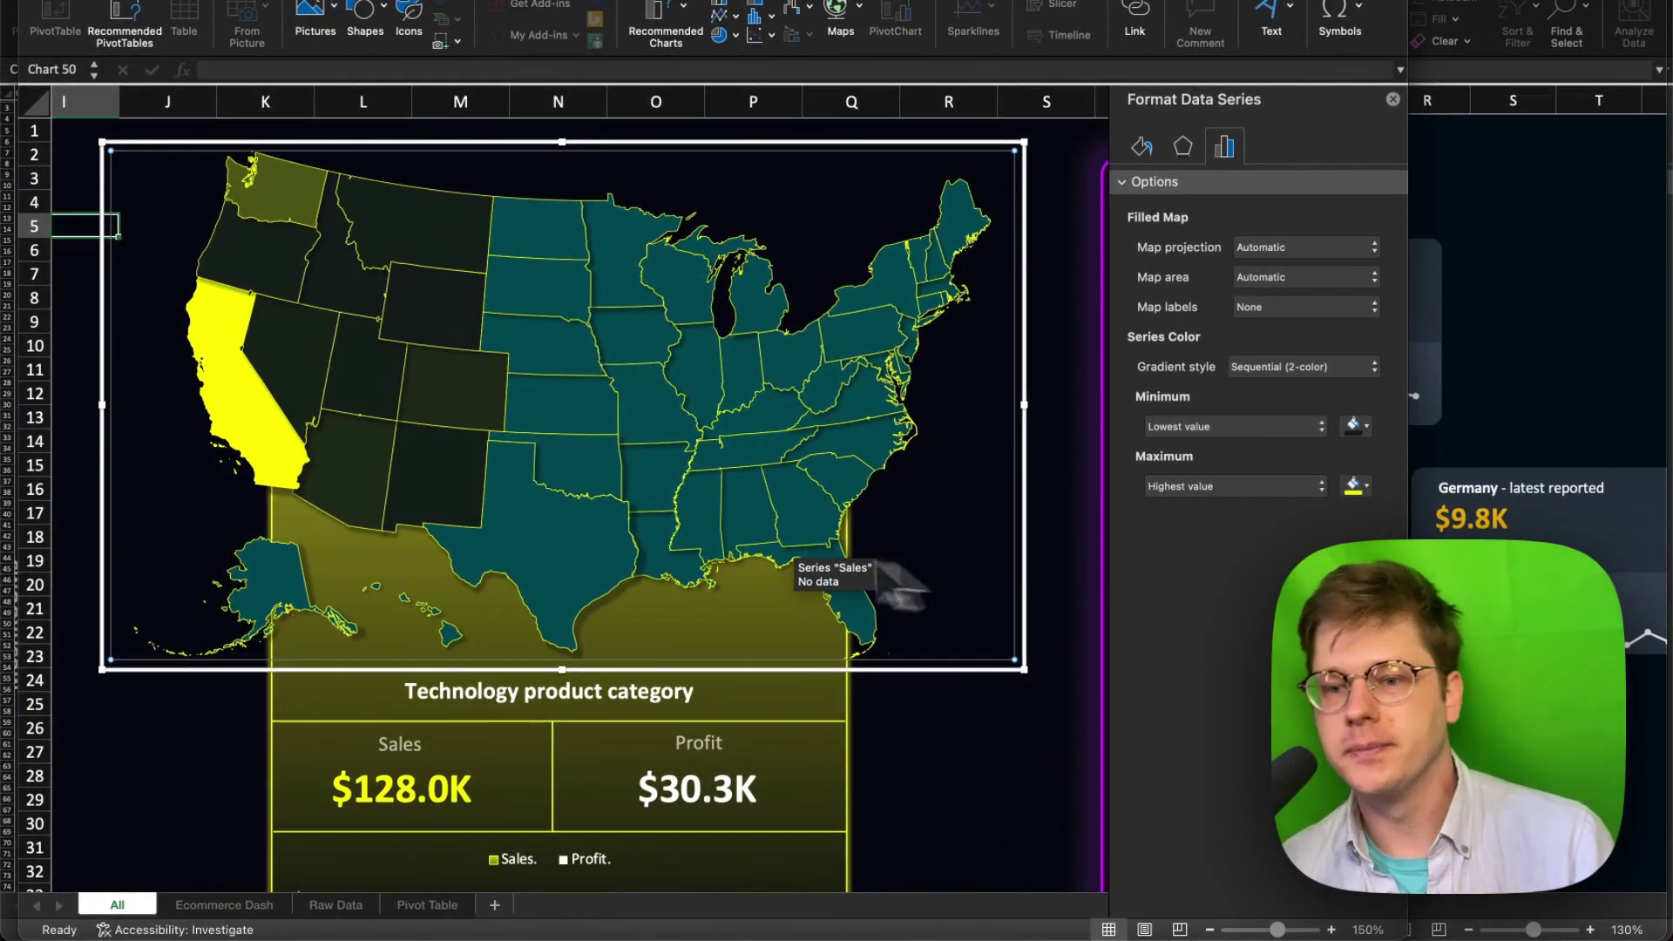
pyautogui.hscroll(-2, 735, 523)
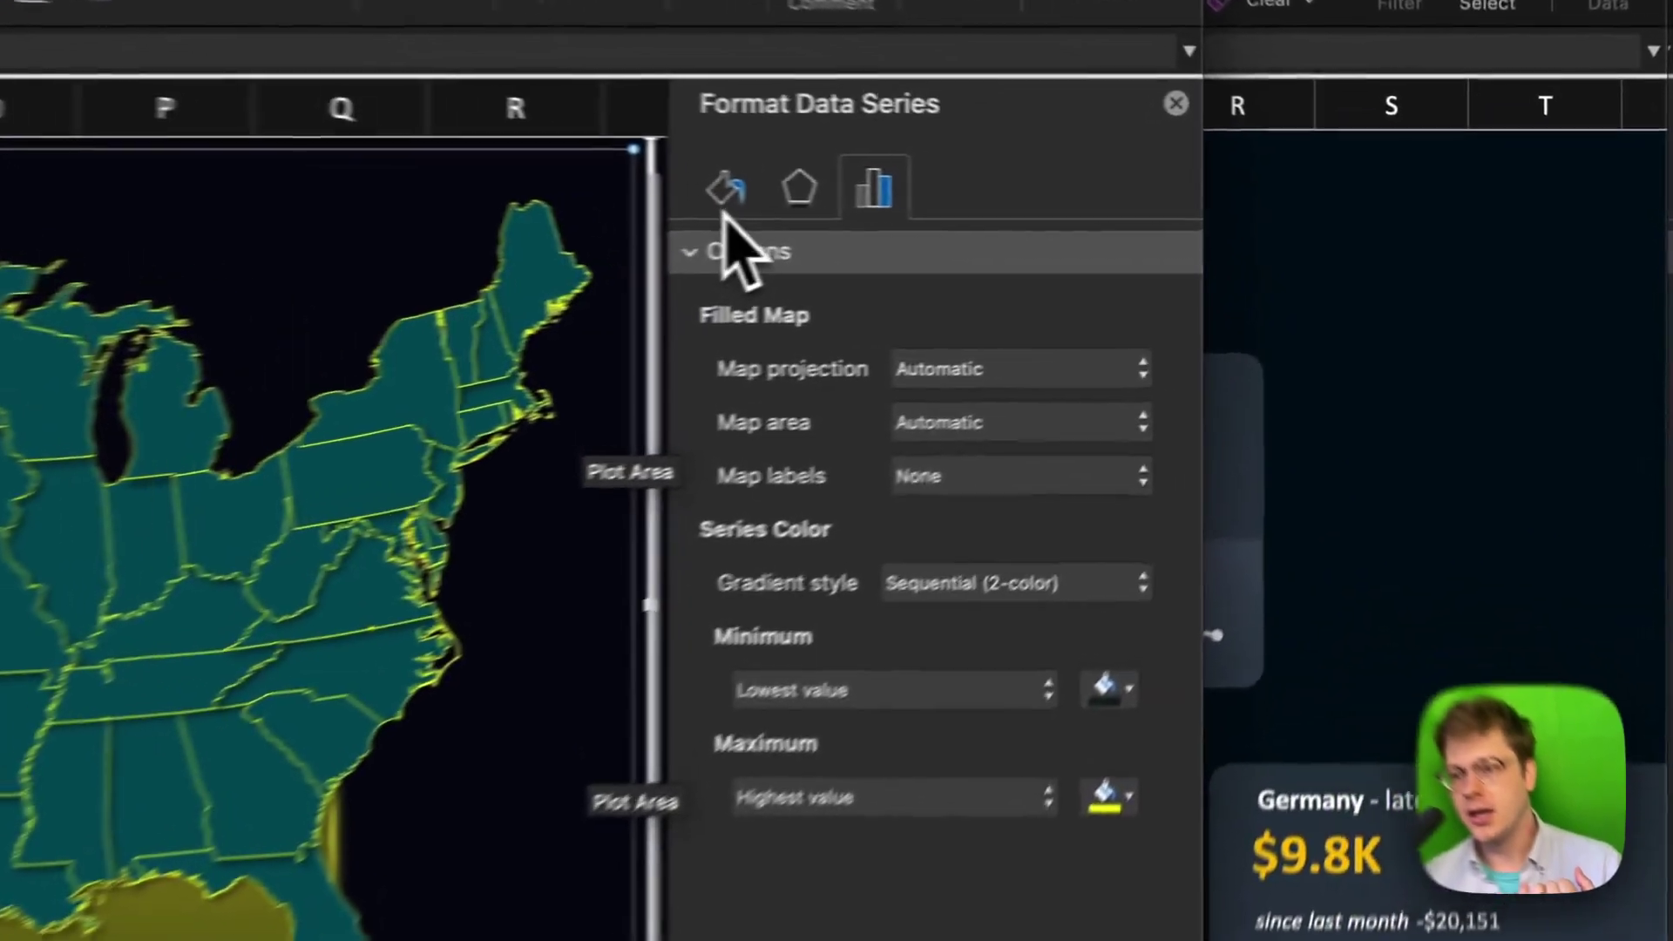
# Keep the map series' solid fill colour unchanged and set its transparency back to 0%
pyautogui.click(1141, 227)
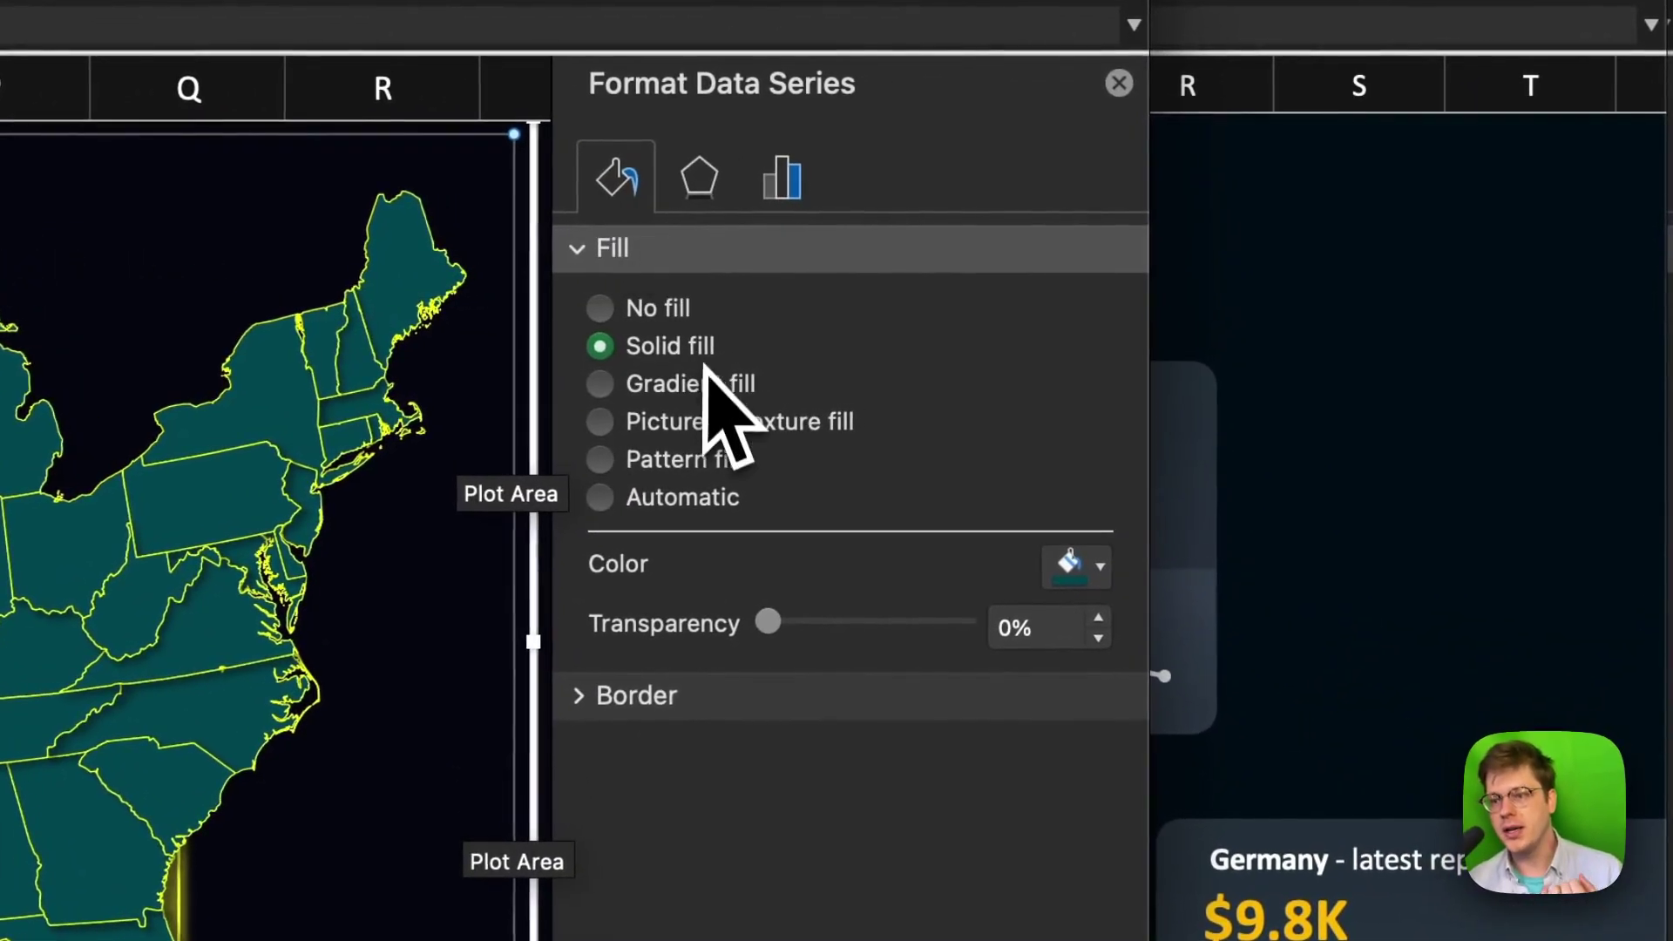
pyautogui.click(1070, 567)
pyautogui.click(991, 680)
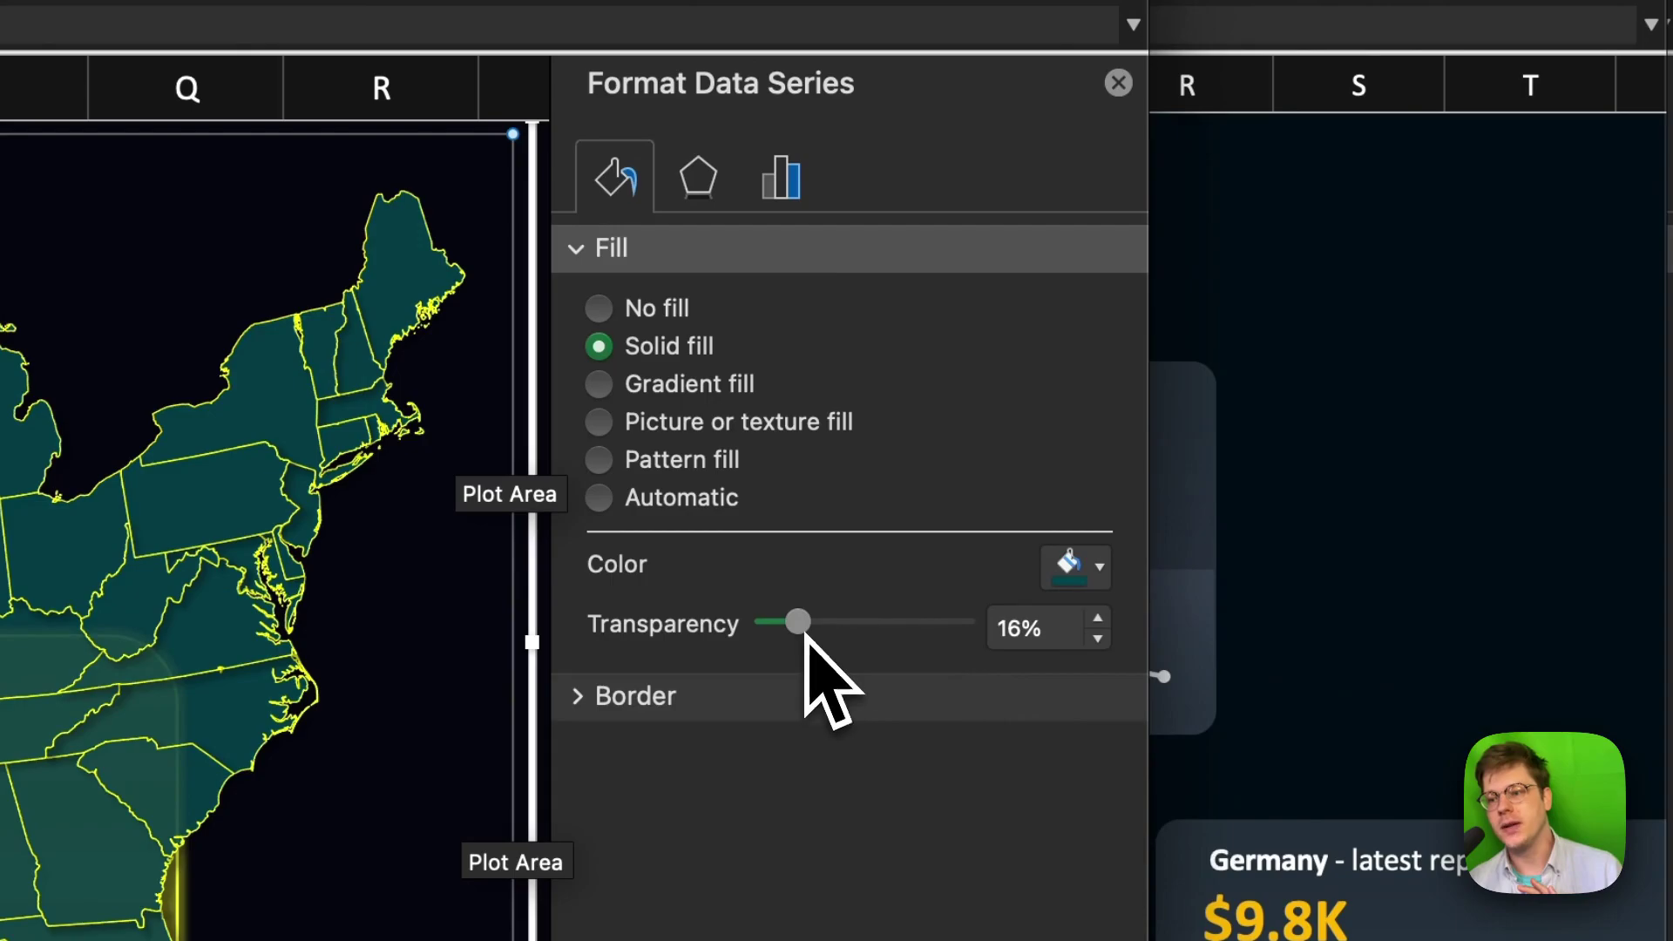
pyautogui.moveTo(828, 629); pyautogui.dragTo(760, 621)
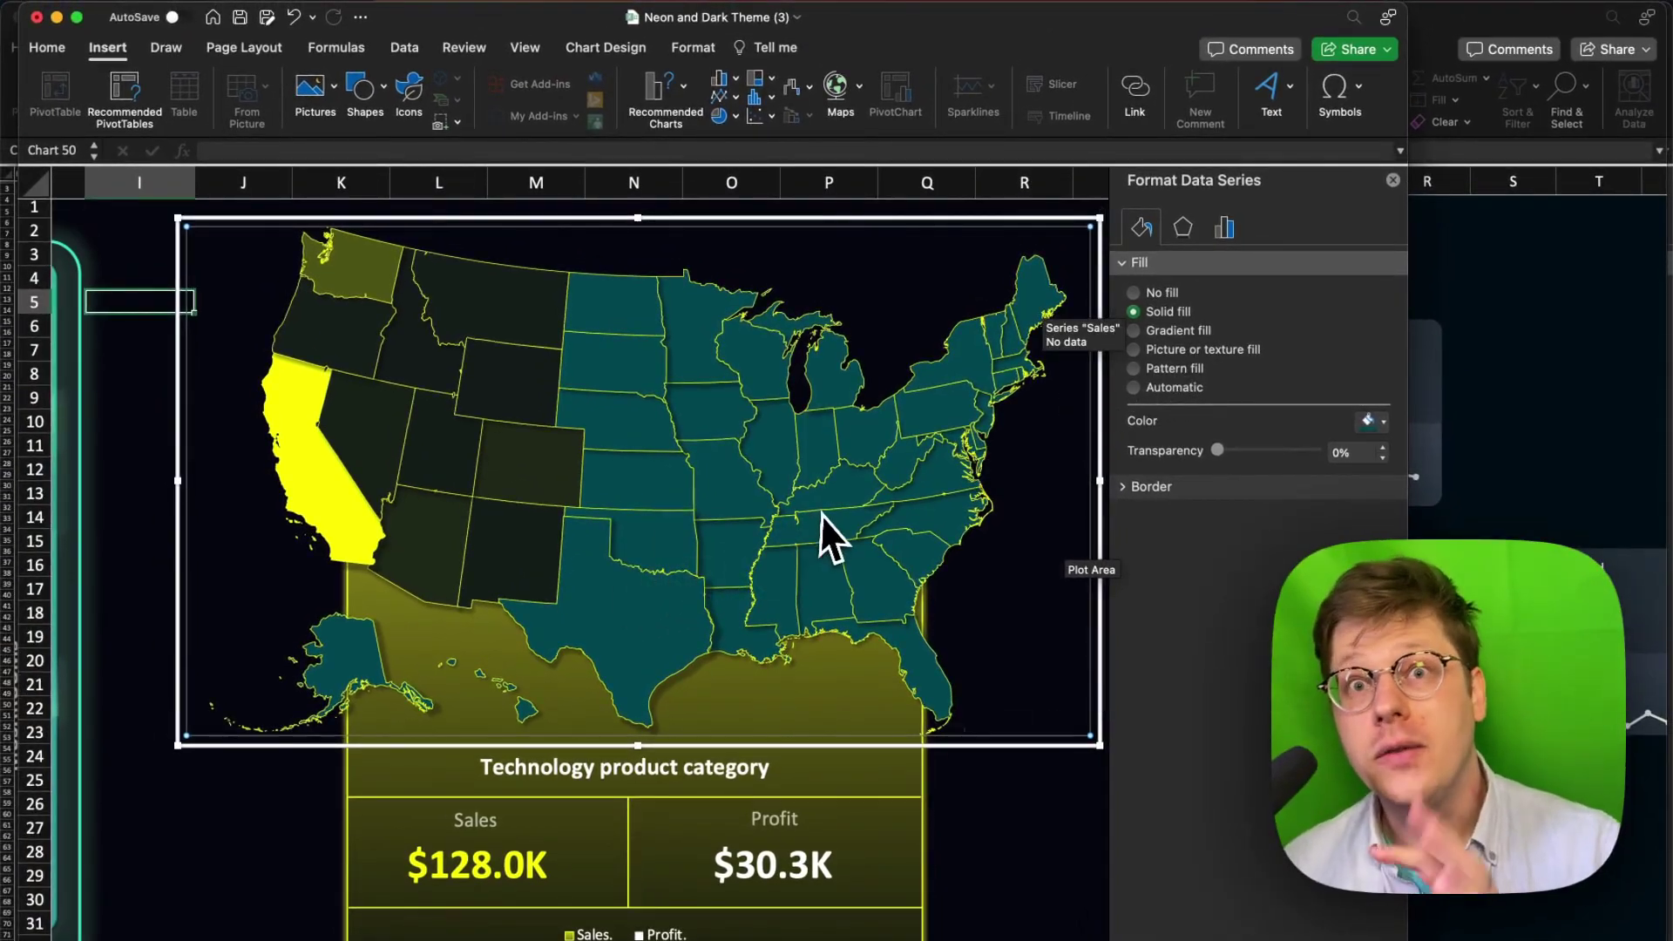
pyautogui.hscroll(-10, 784, 549)
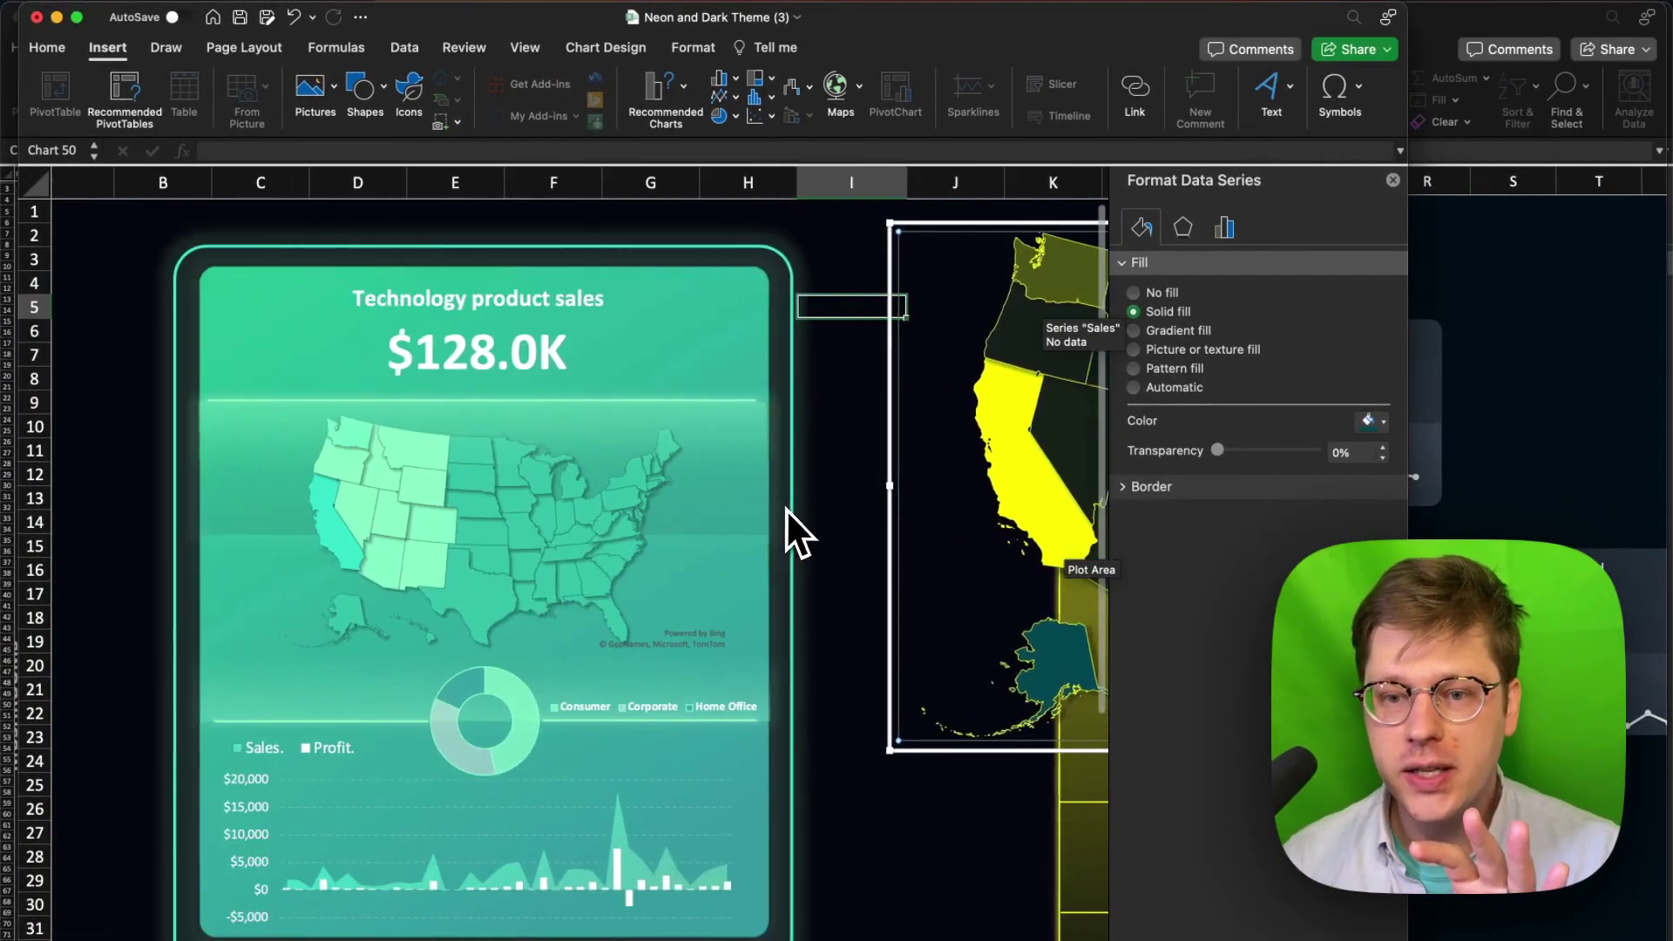
pyautogui.hscroll(10, 630, 577)
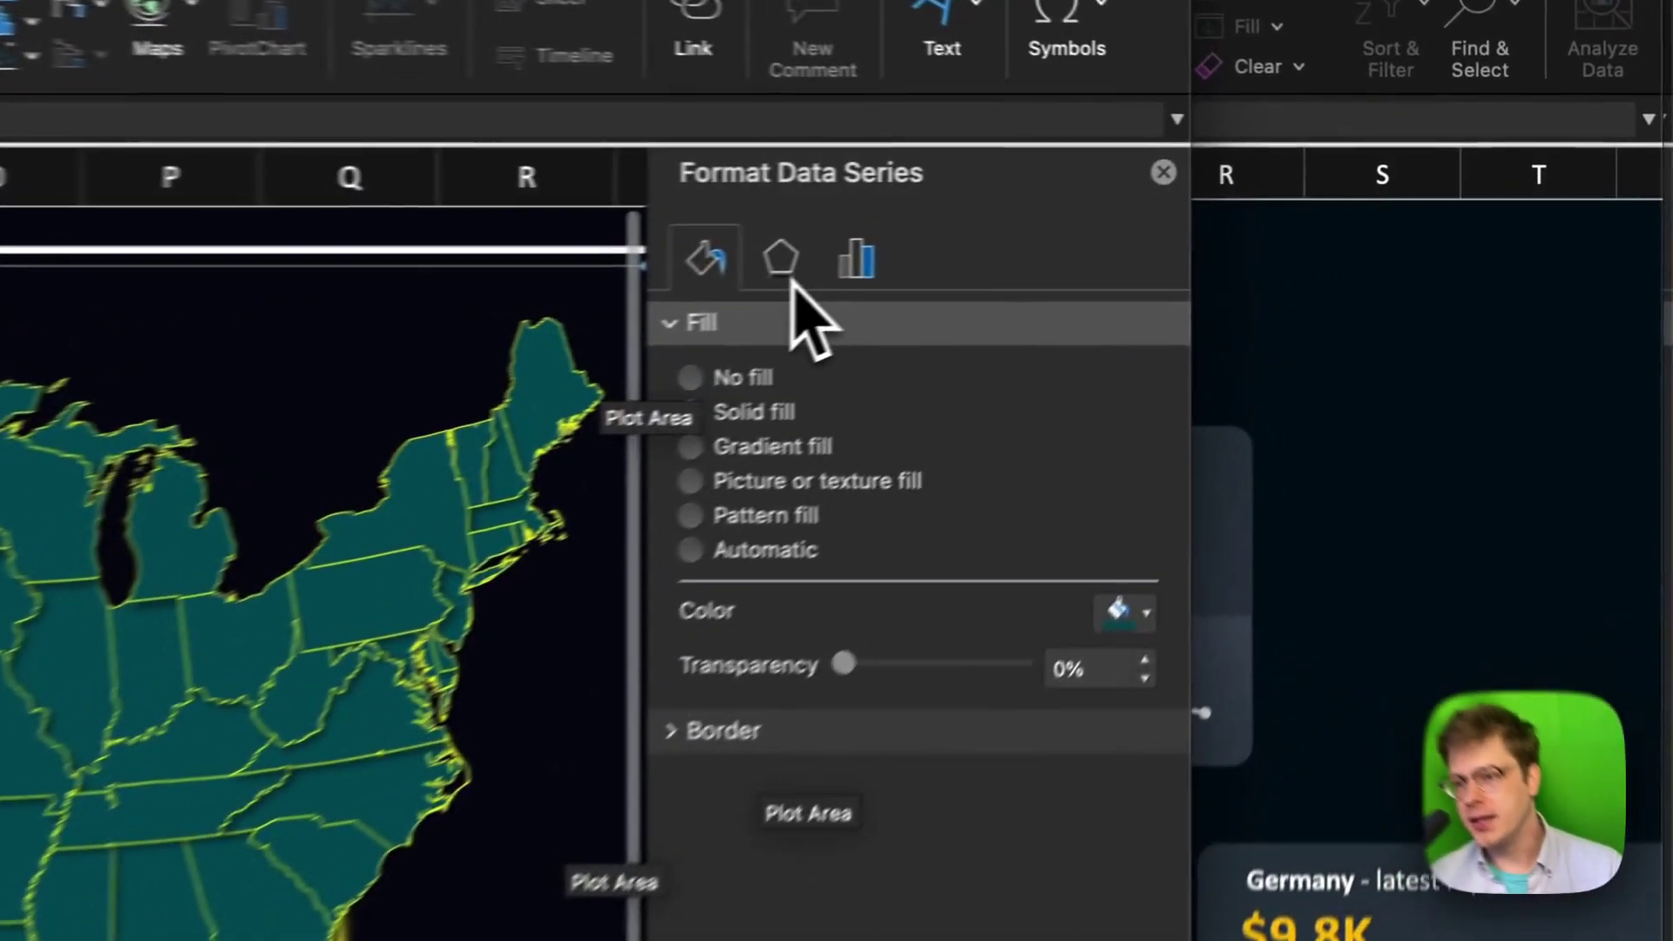
pyautogui.click(1182, 228)
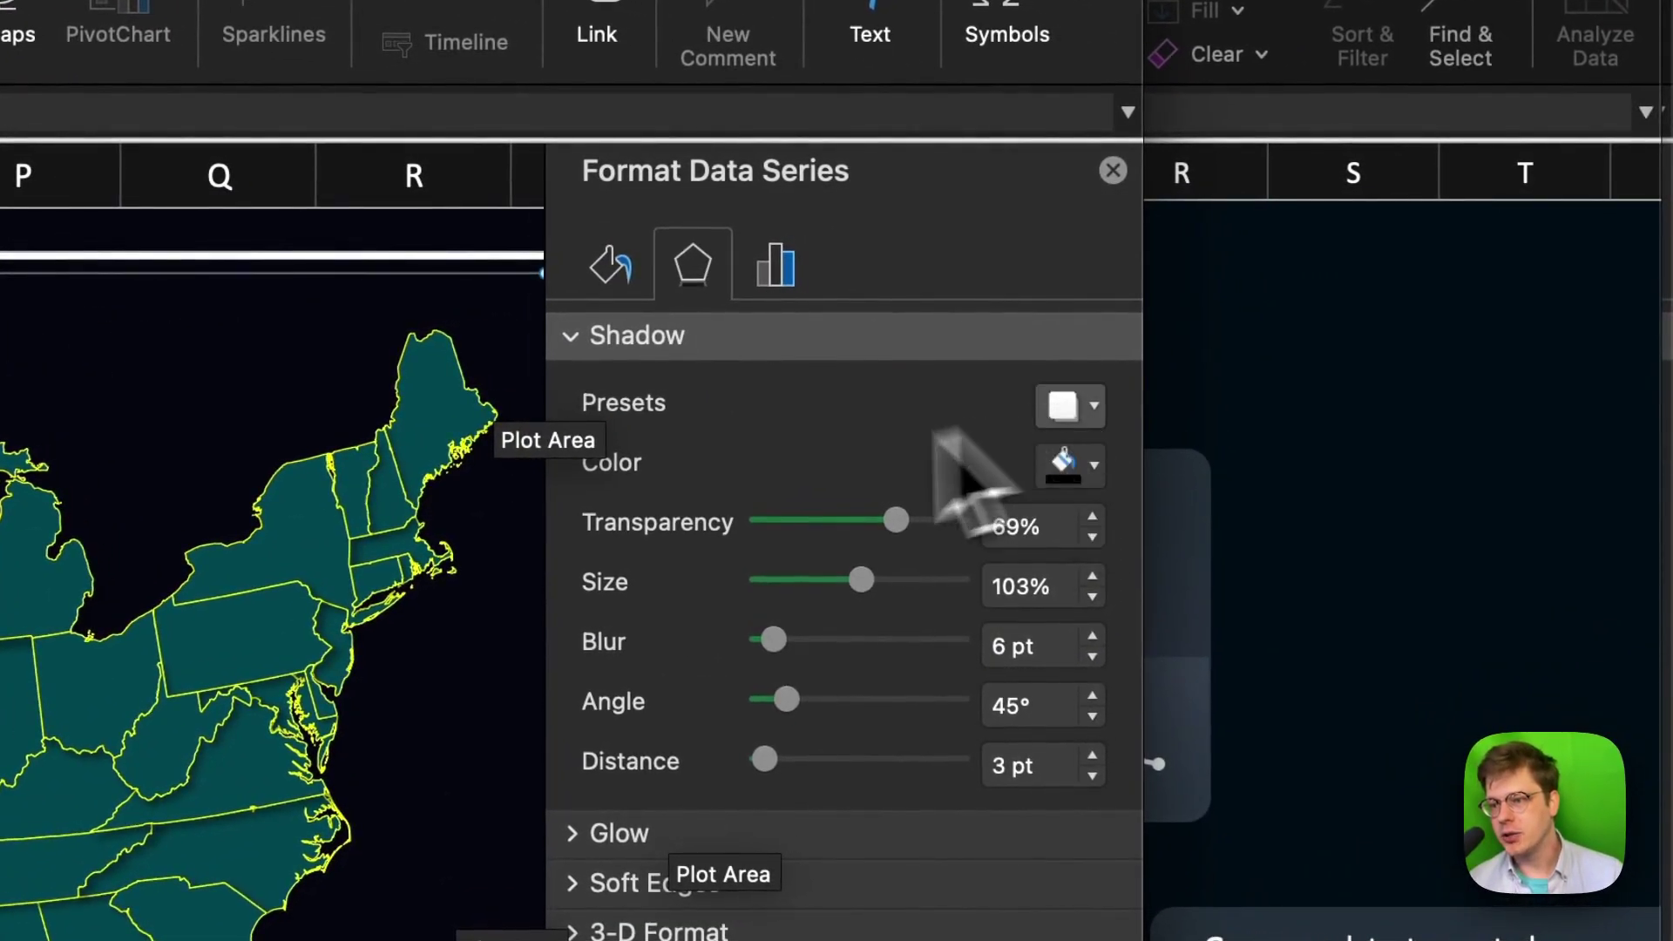
pyautogui.click(852, 471)
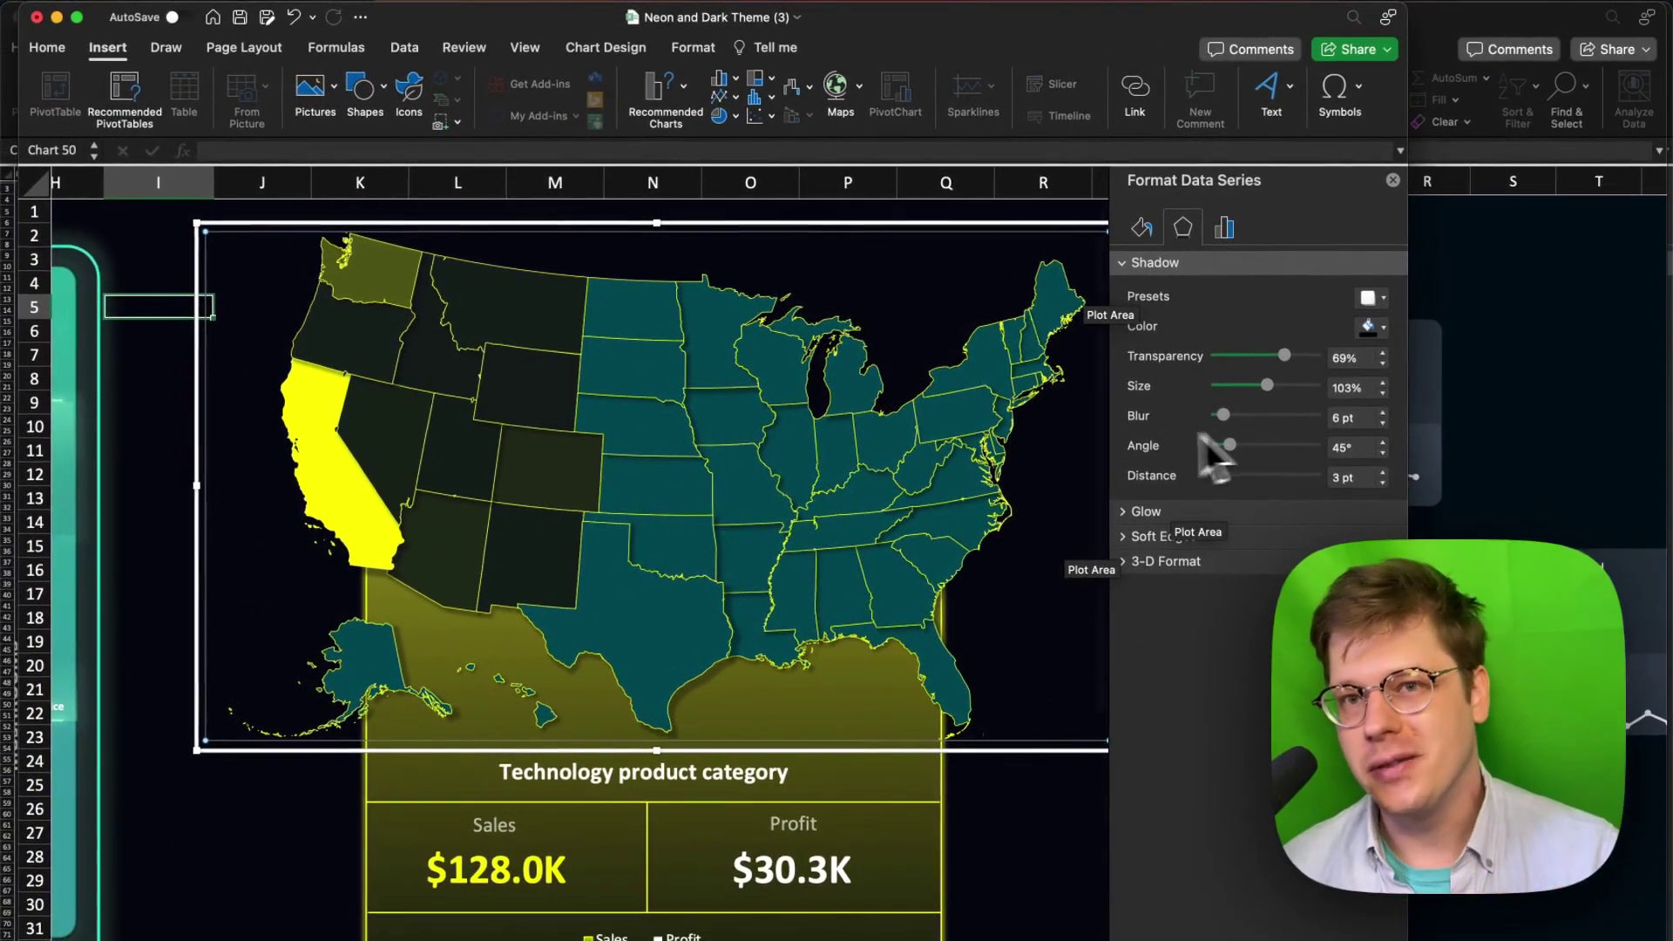
pyautogui.scroll(-5, 907, 464)
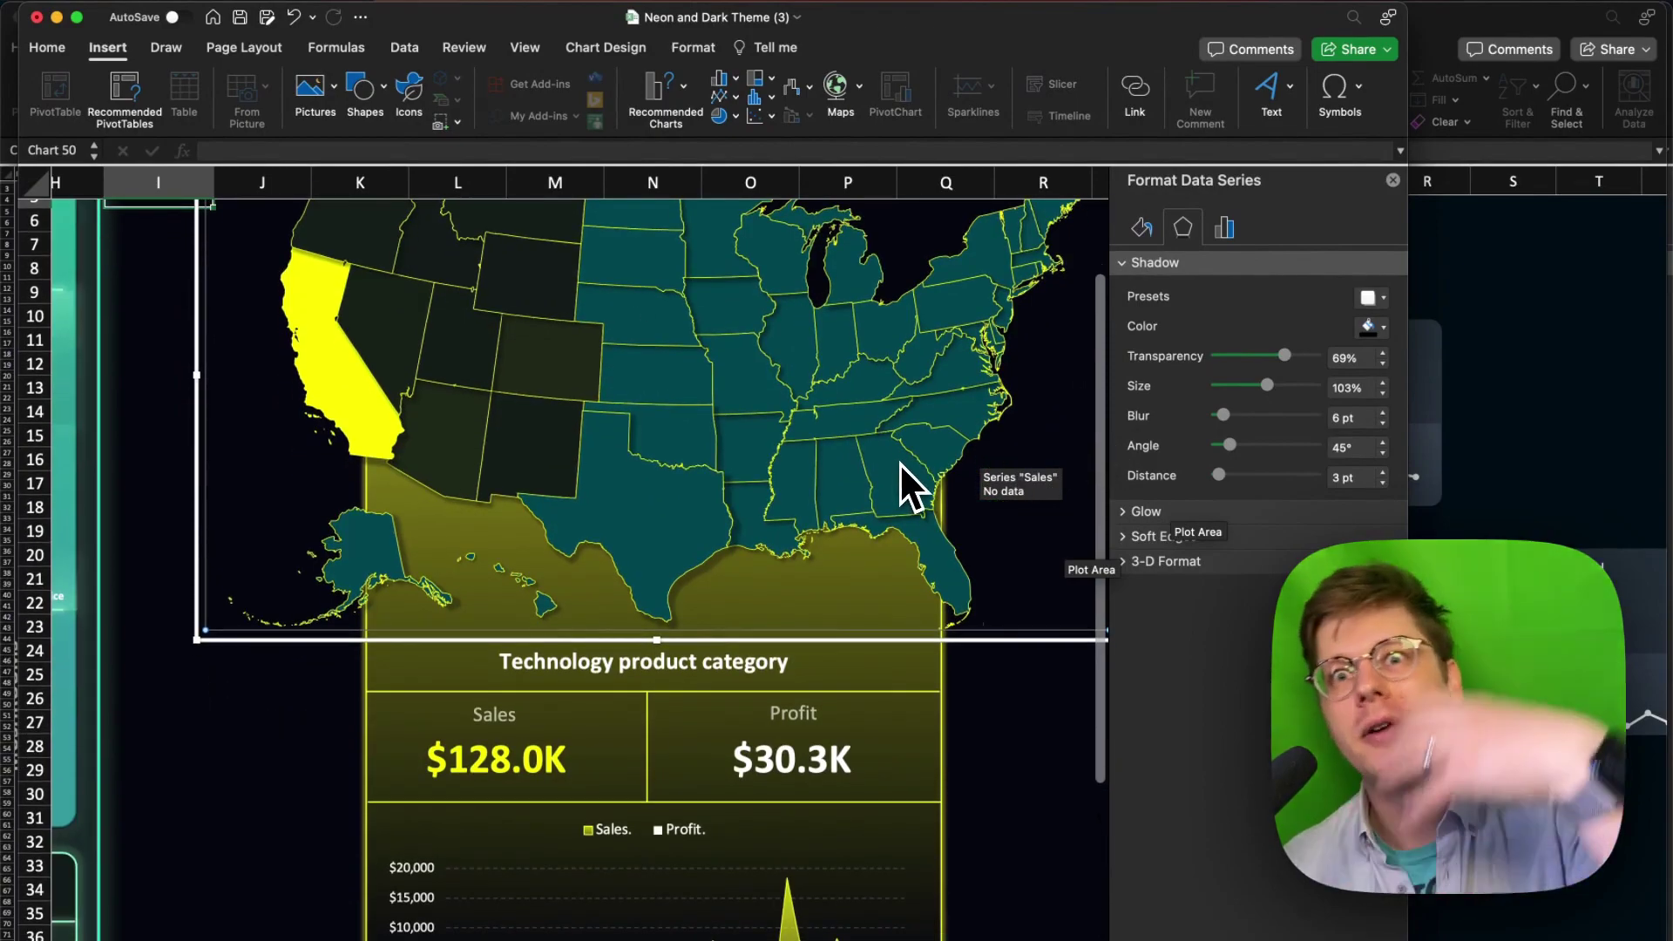
pyautogui.scroll(2, 894, 464)
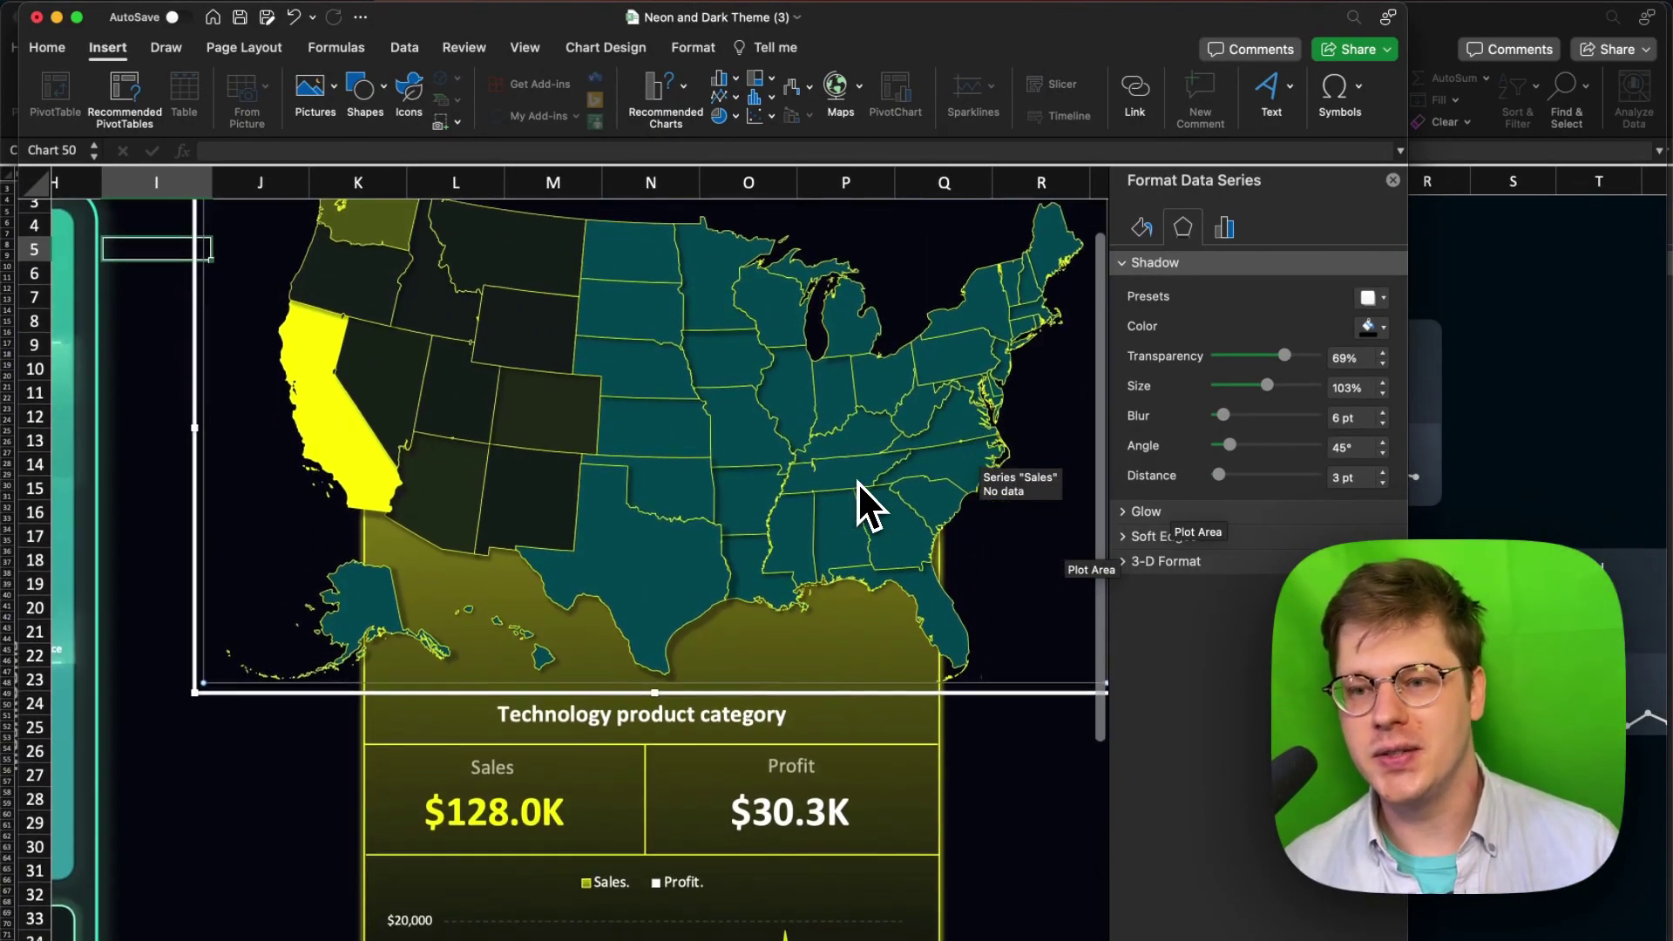
pyautogui.press('super+grave')
pyautogui.hscroll(-3, 776, 527)
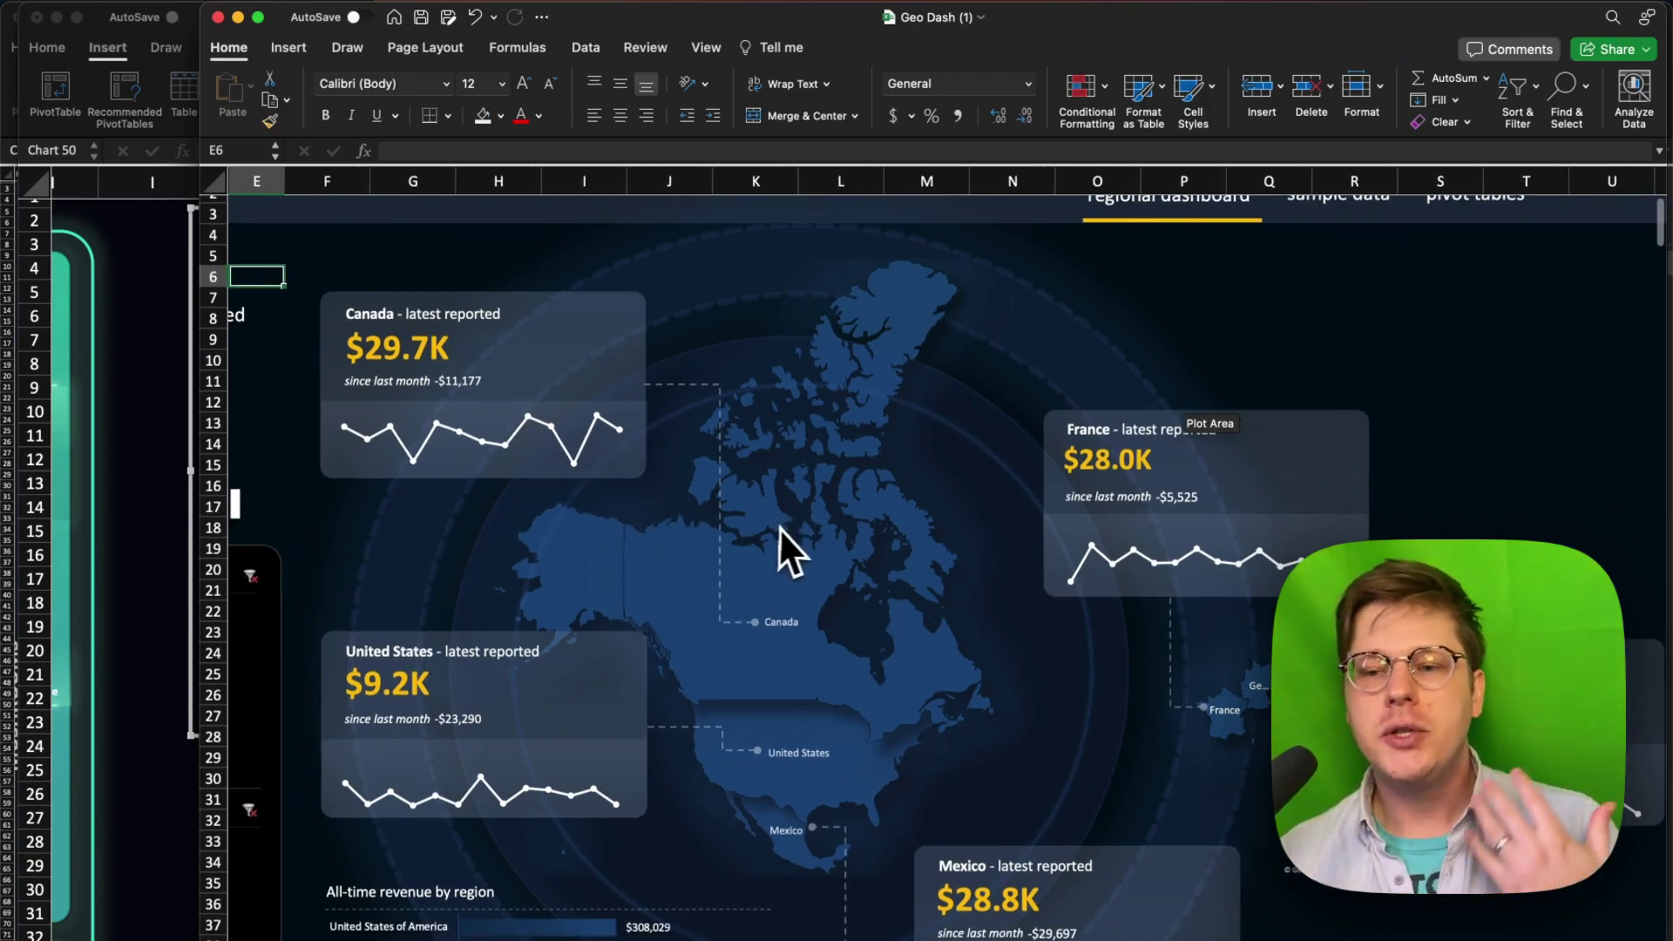
pyautogui.scroll(-4, 773, 533)
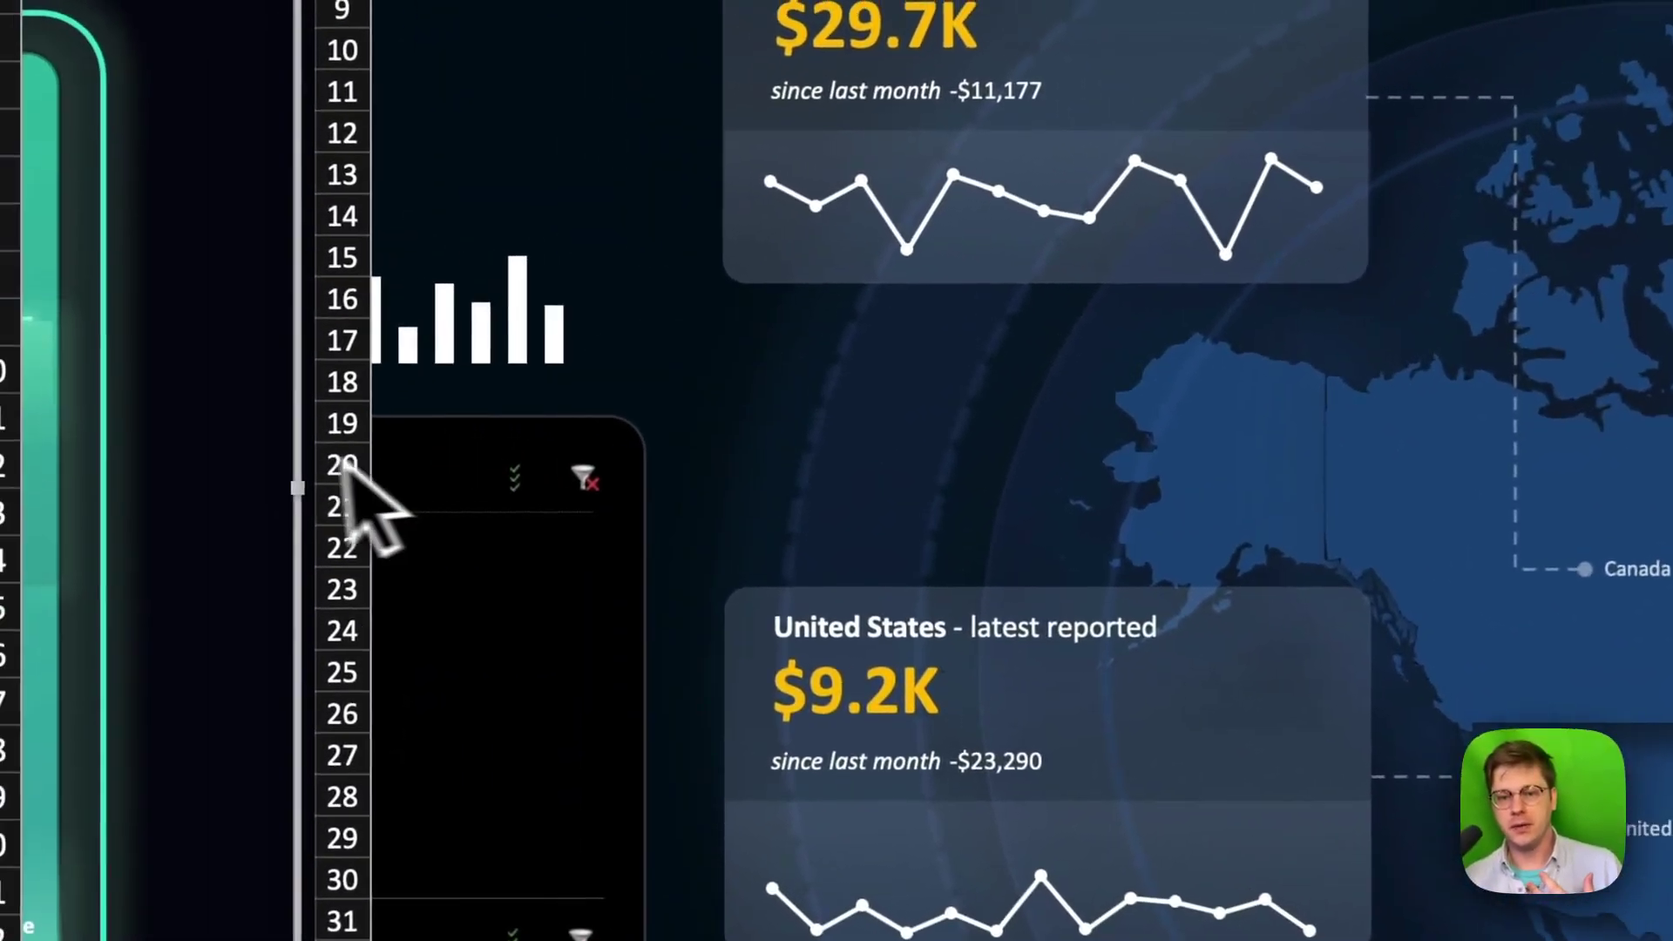
pyautogui.press('super+grave')
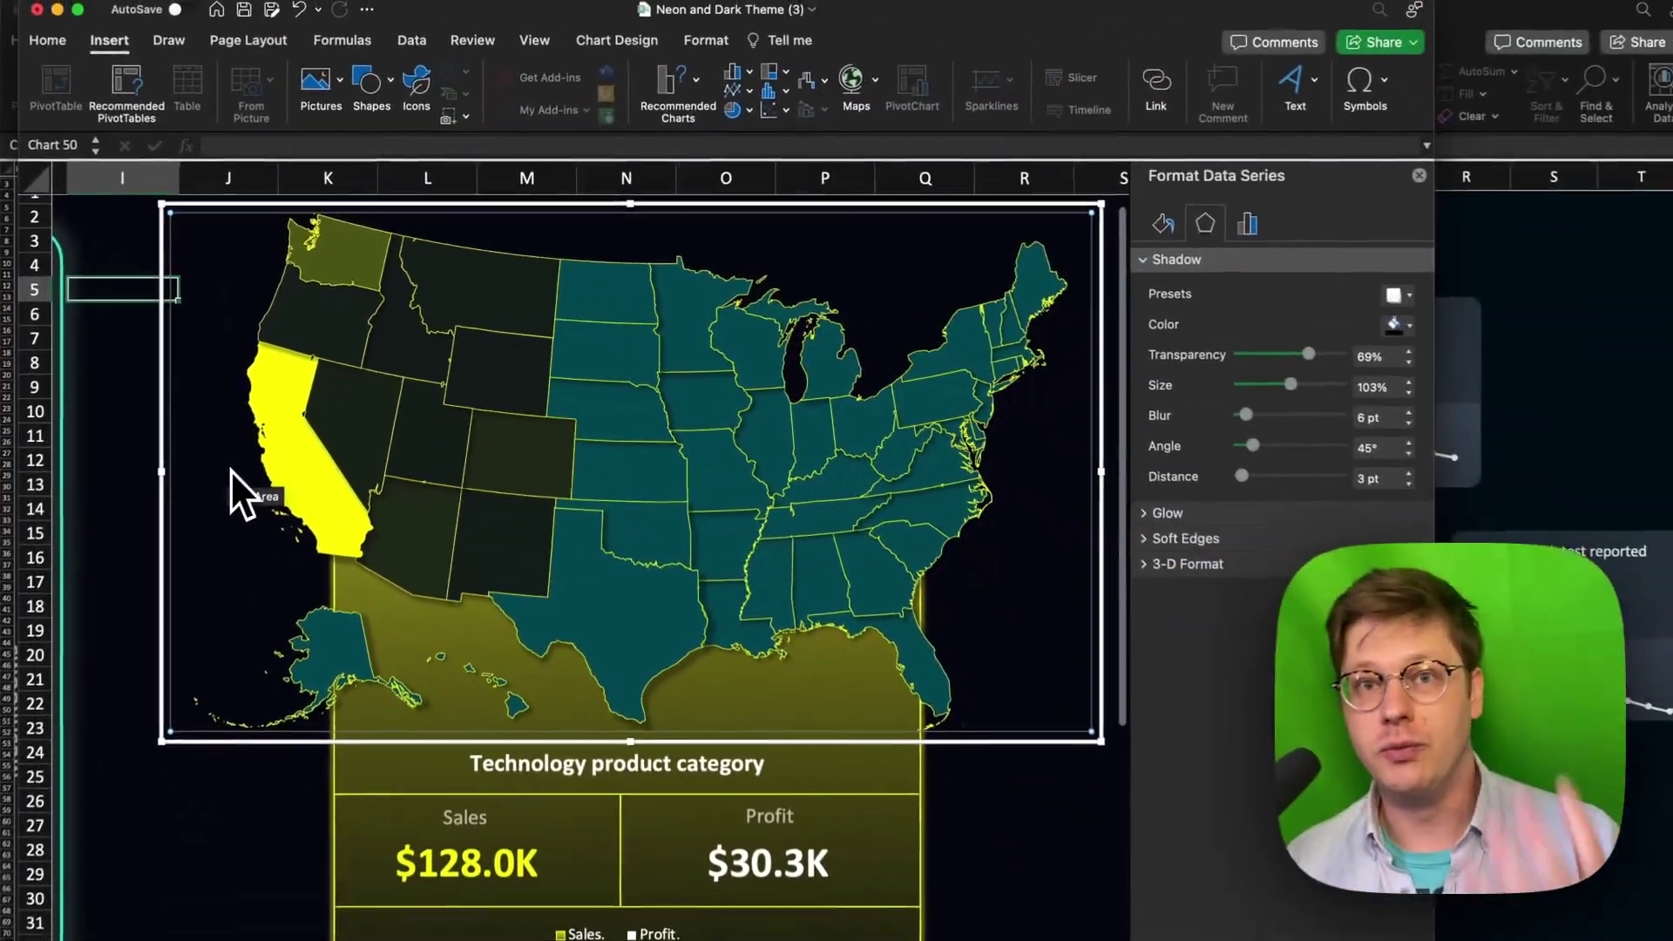
# Check the state tooltips on the map and scroll down to the region slicer
pyautogui.moveTo(334, 499)
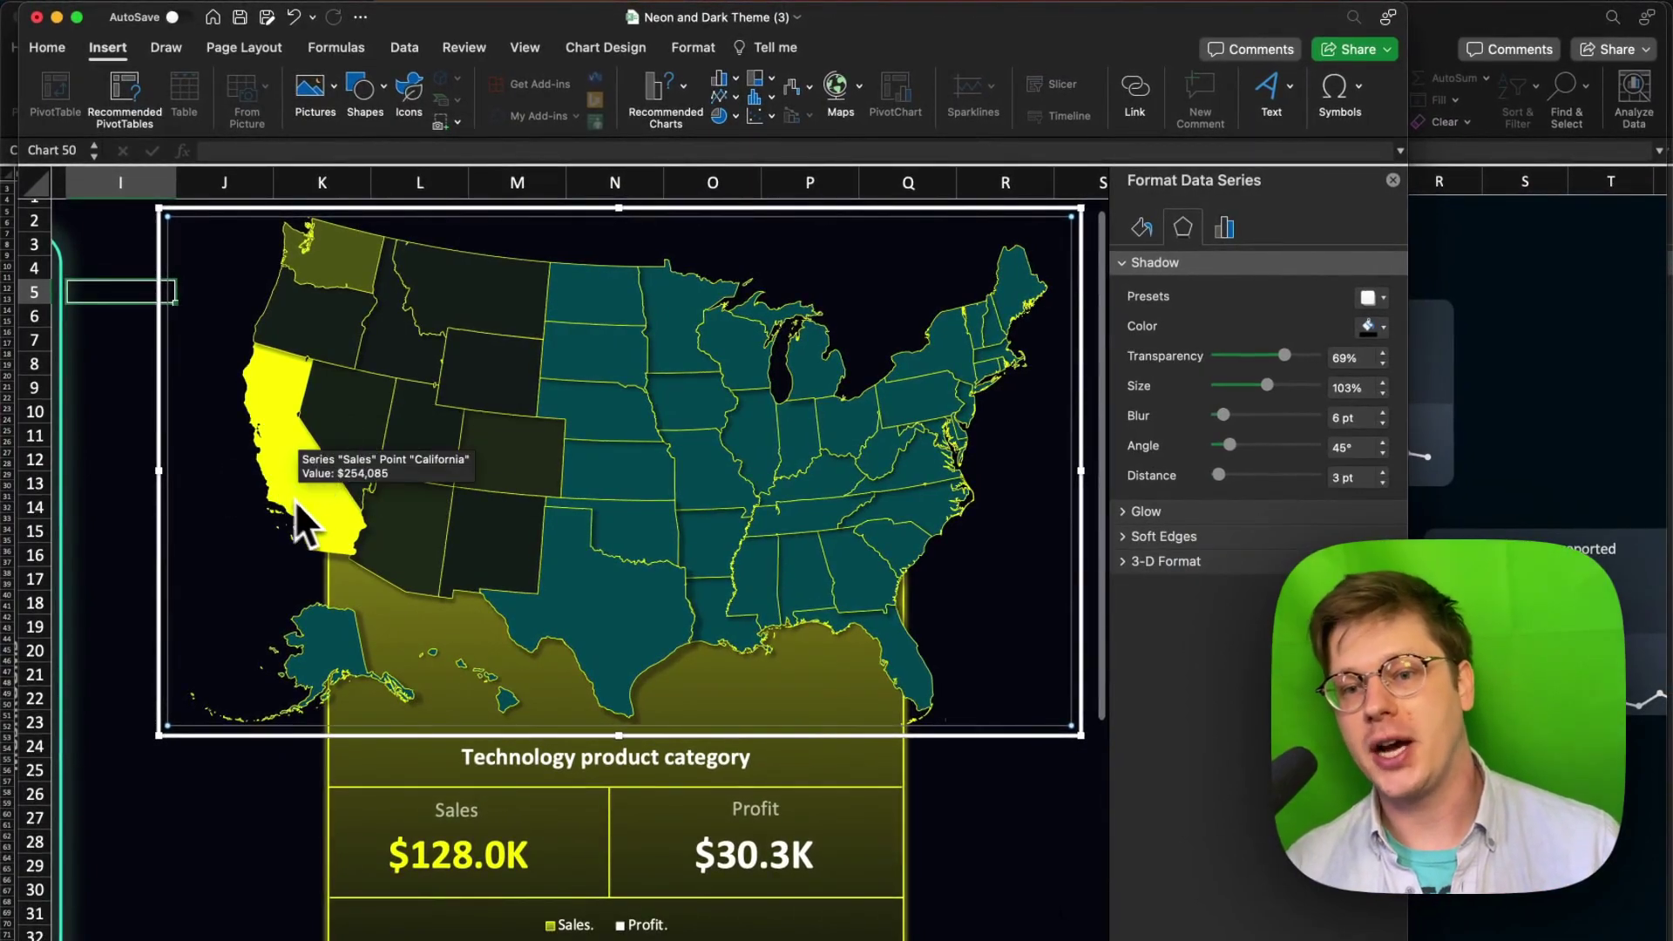
pyautogui.moveTo(510, 566)
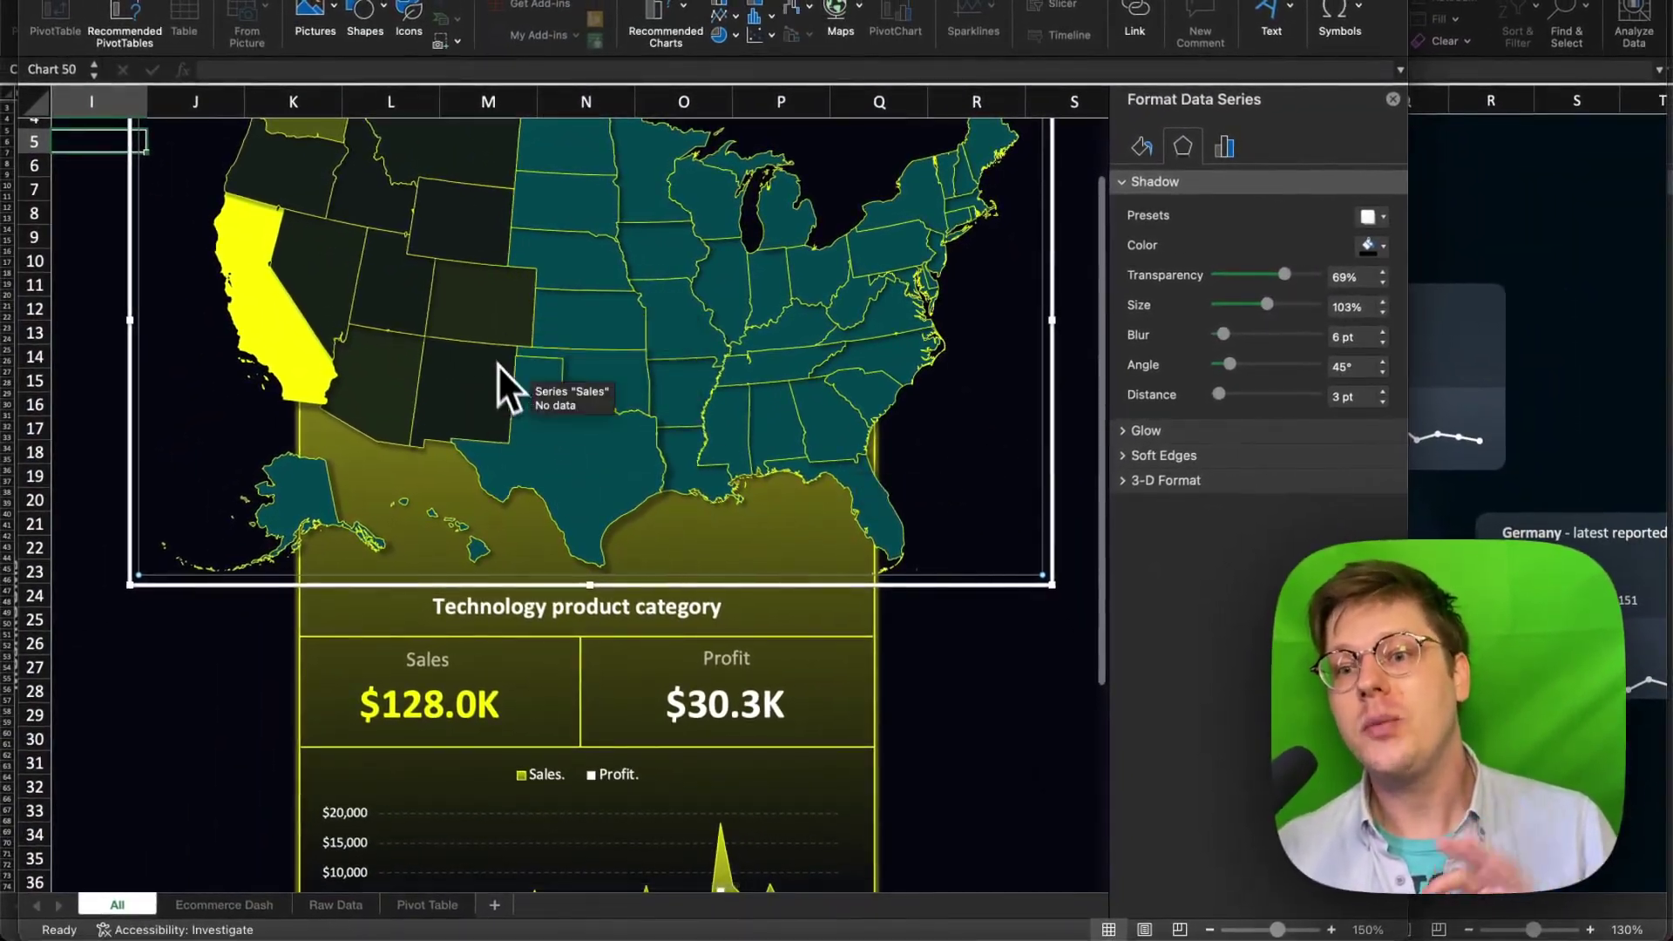
pyautogui.scroll(3, 426, 272)
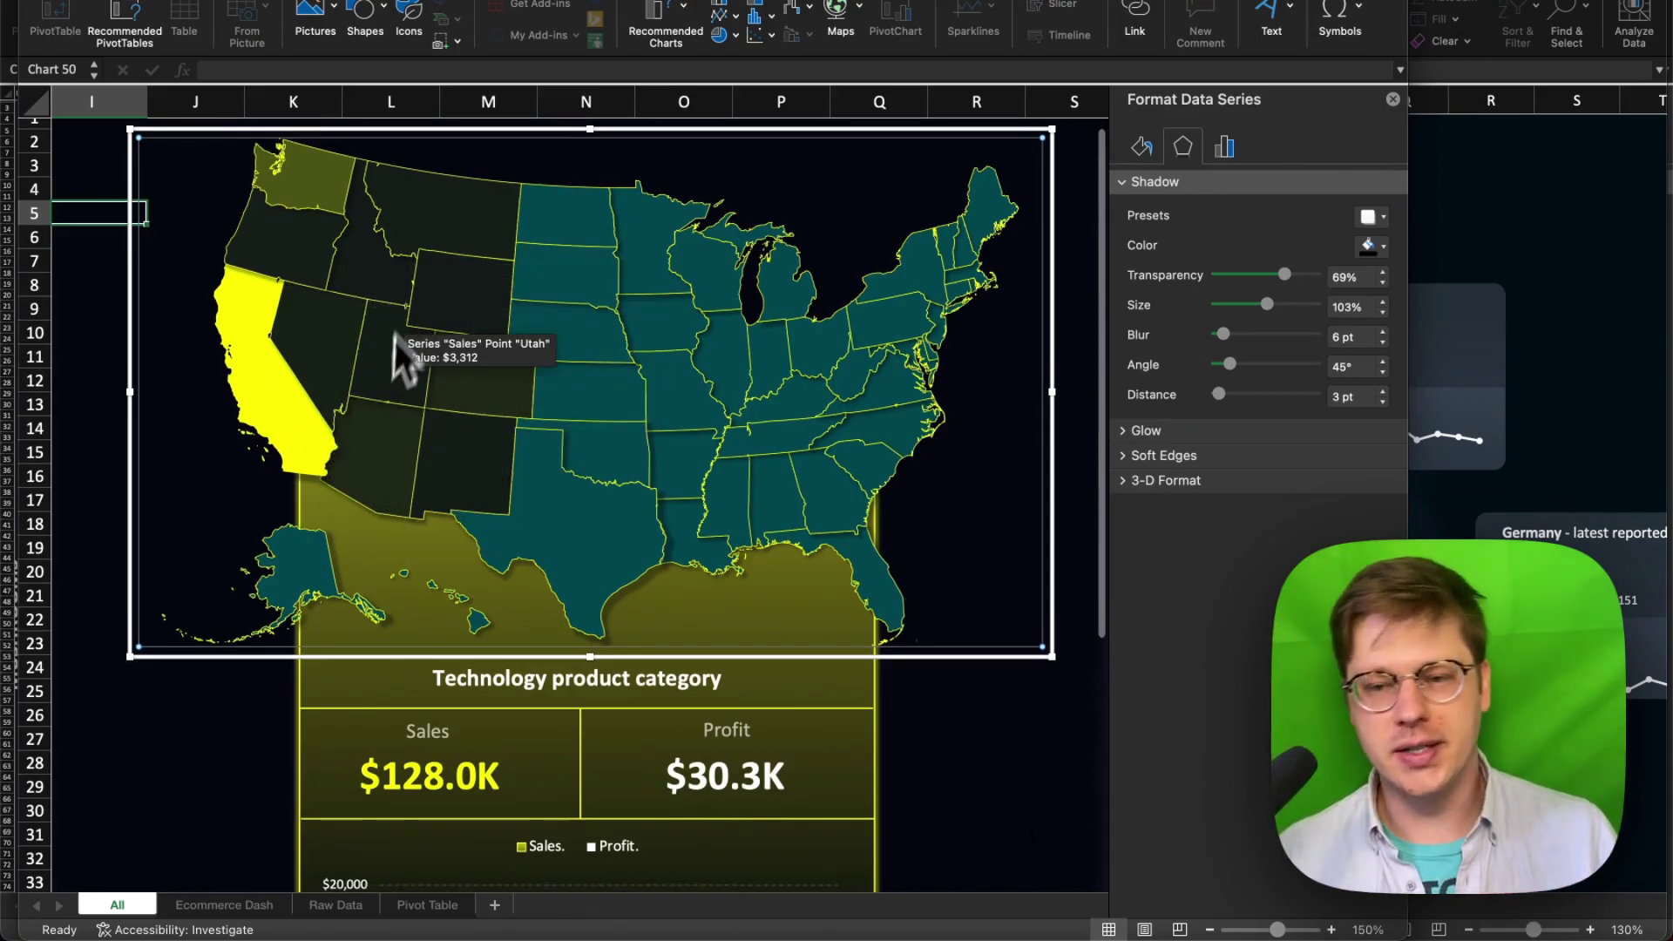
pyautogui.scroll(-1, 408, 397)
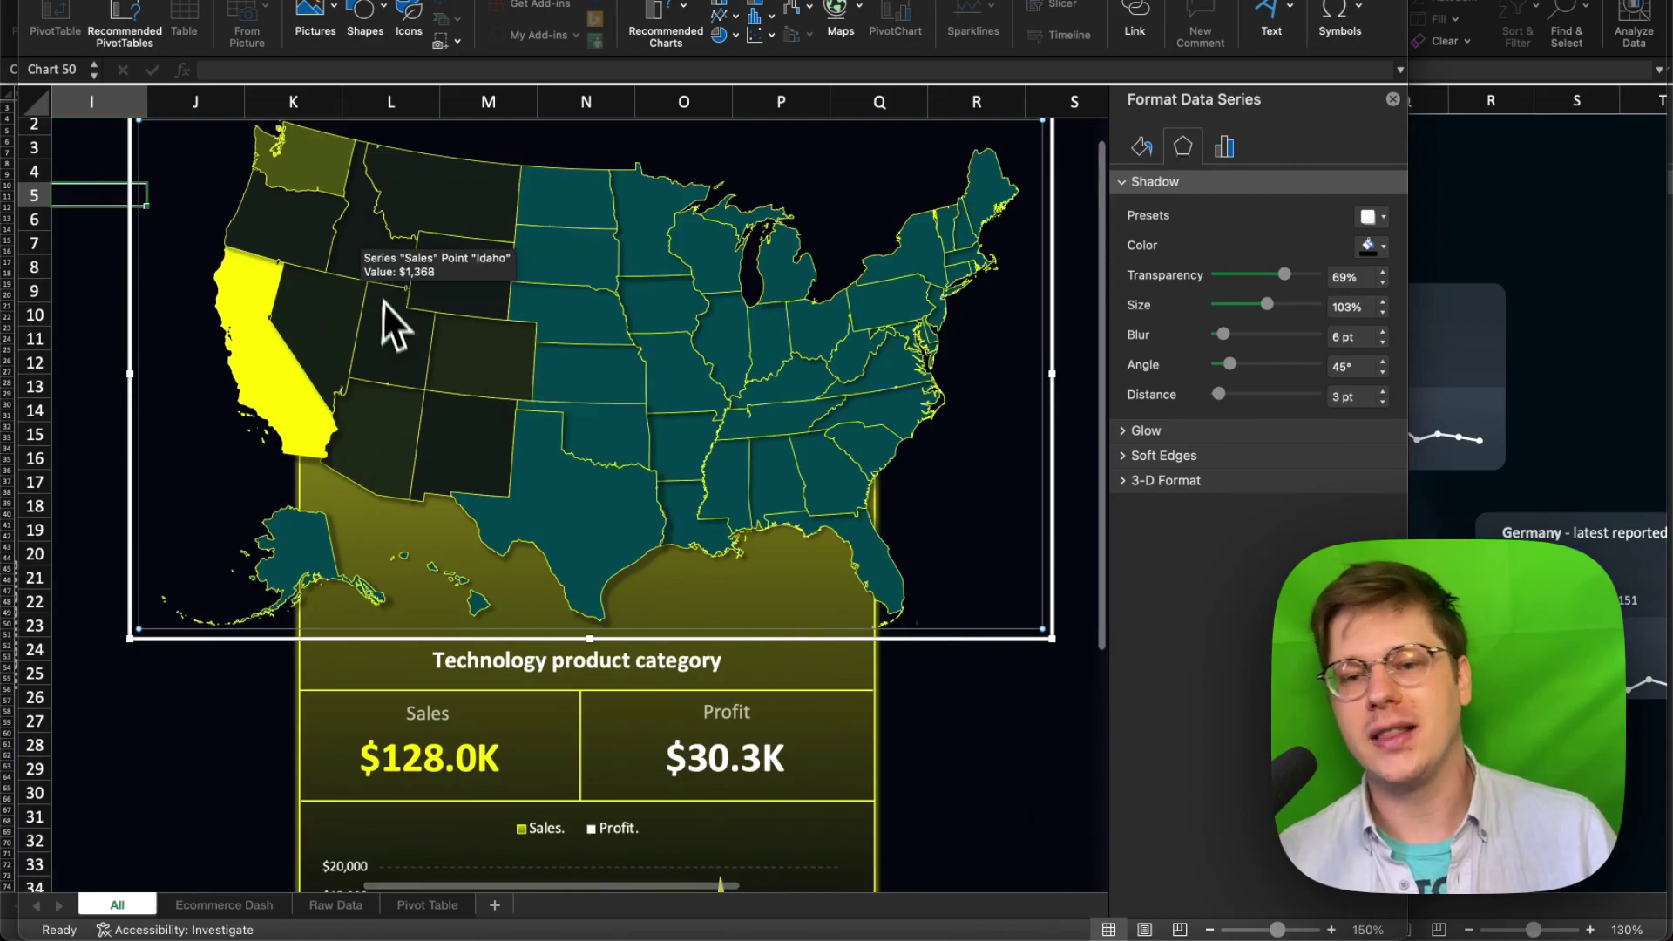
pyautogui.scroll(-10, 454, 353)
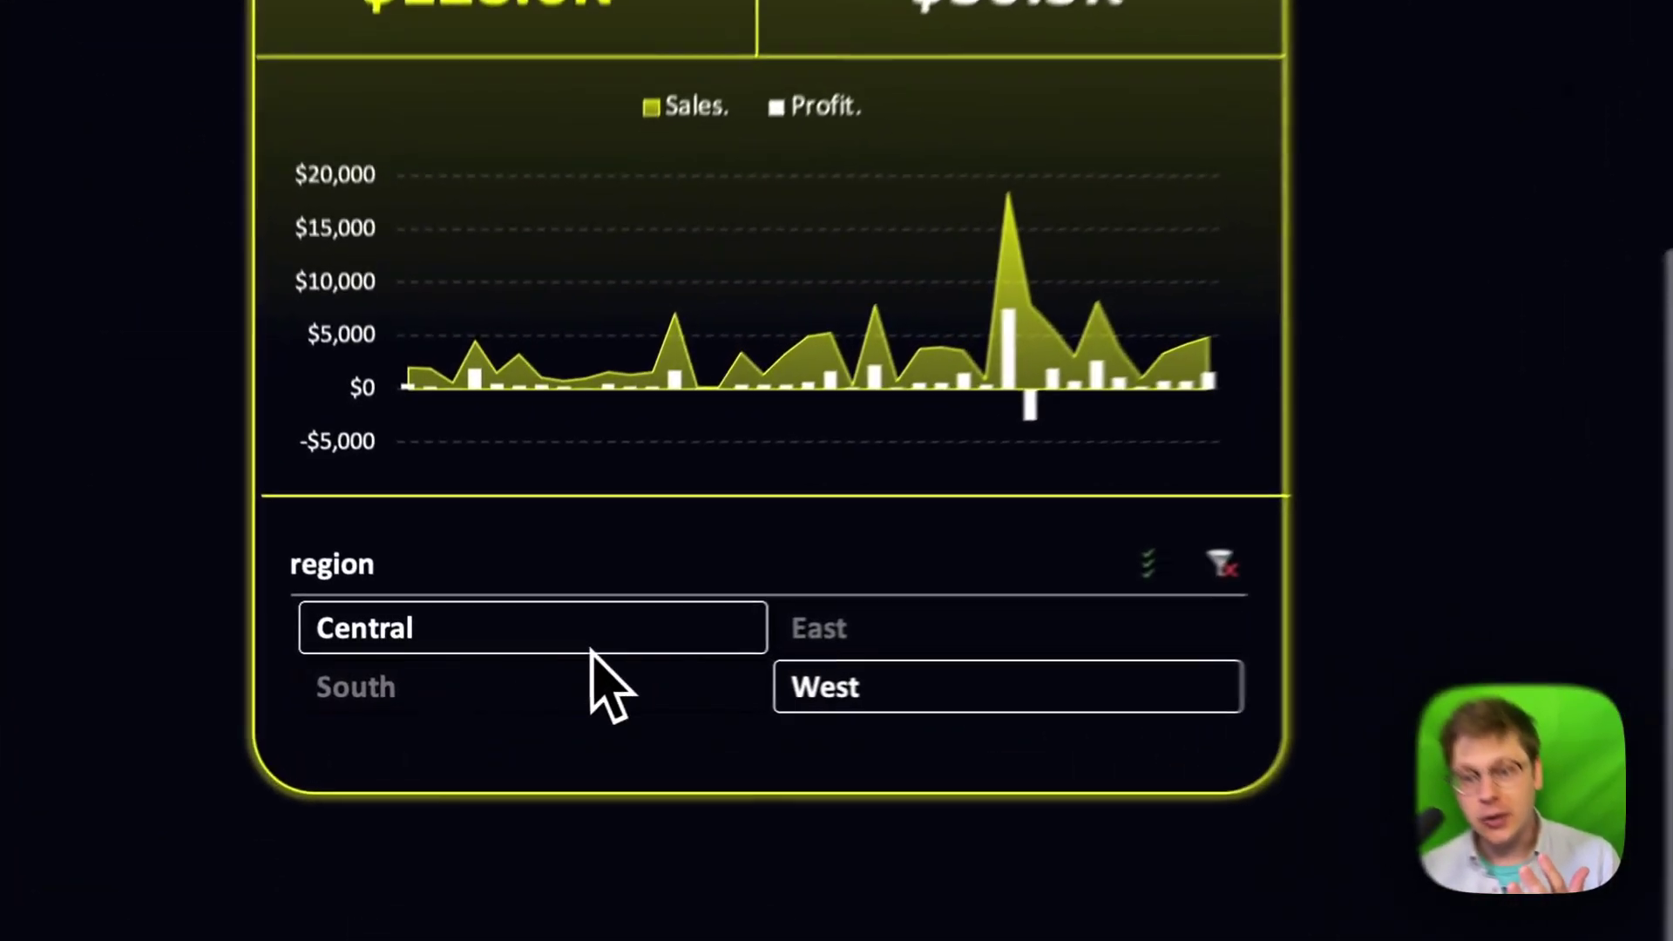
# Filter the dashboard to Central, then switch to the Geo Dash workbook and select its ring graphic
pyautogui.click(501, 647)
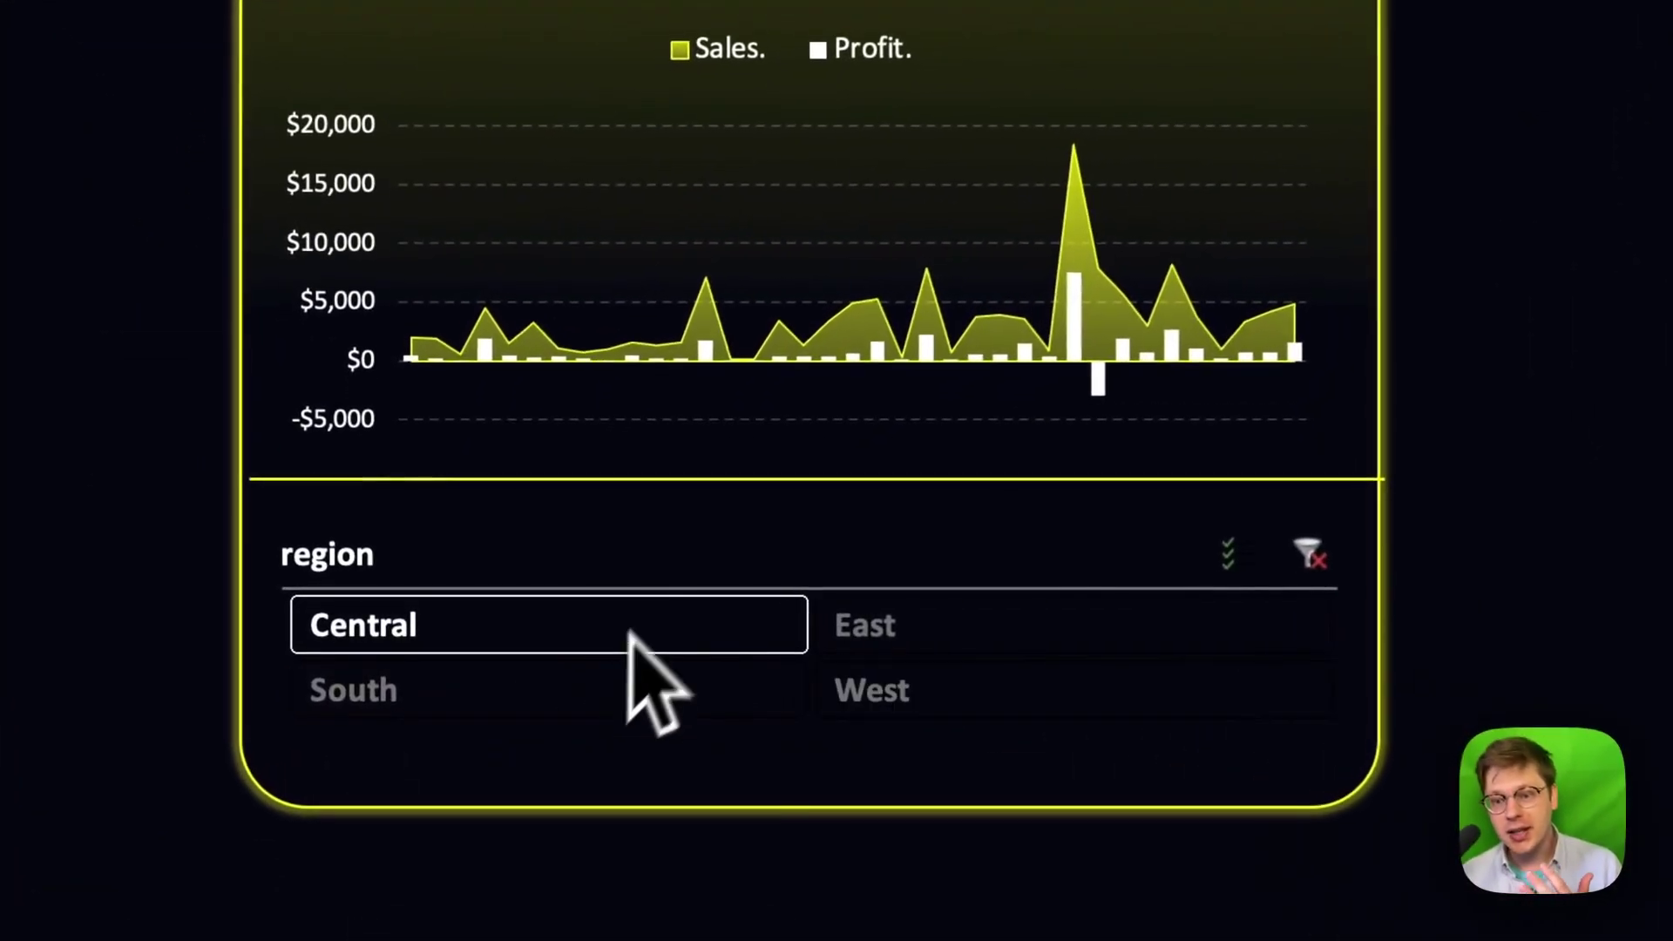
pyautogui.scroll(10, 545, 588)
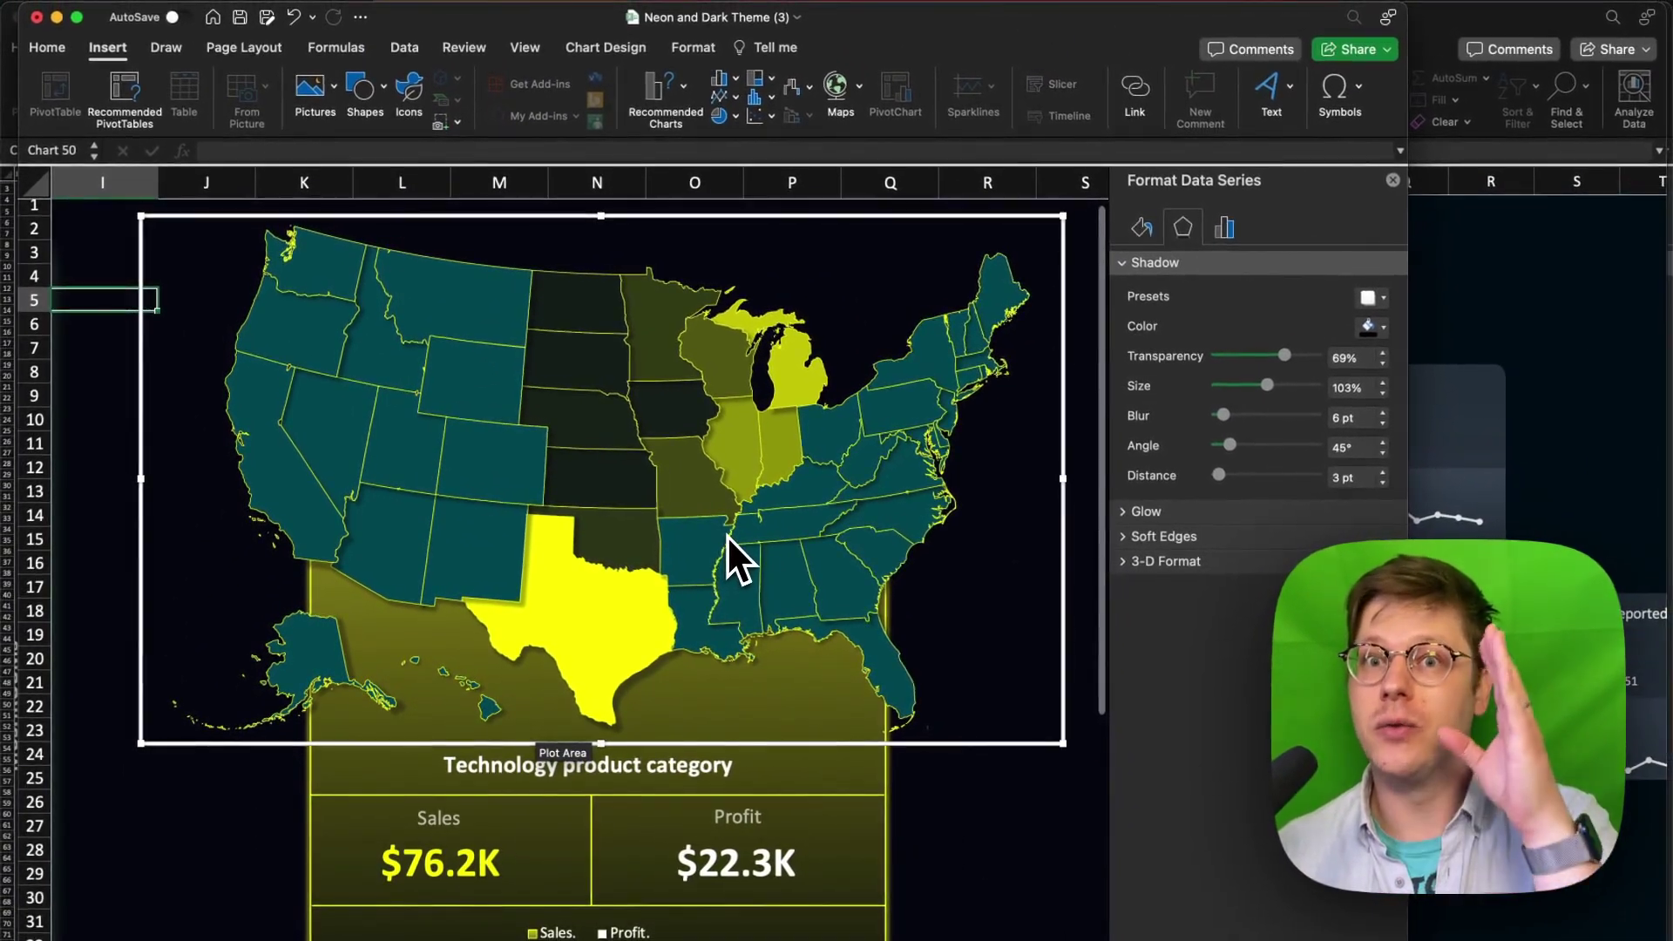
pyautogui.click(728, 535)
pyautogui.press('super+grave')
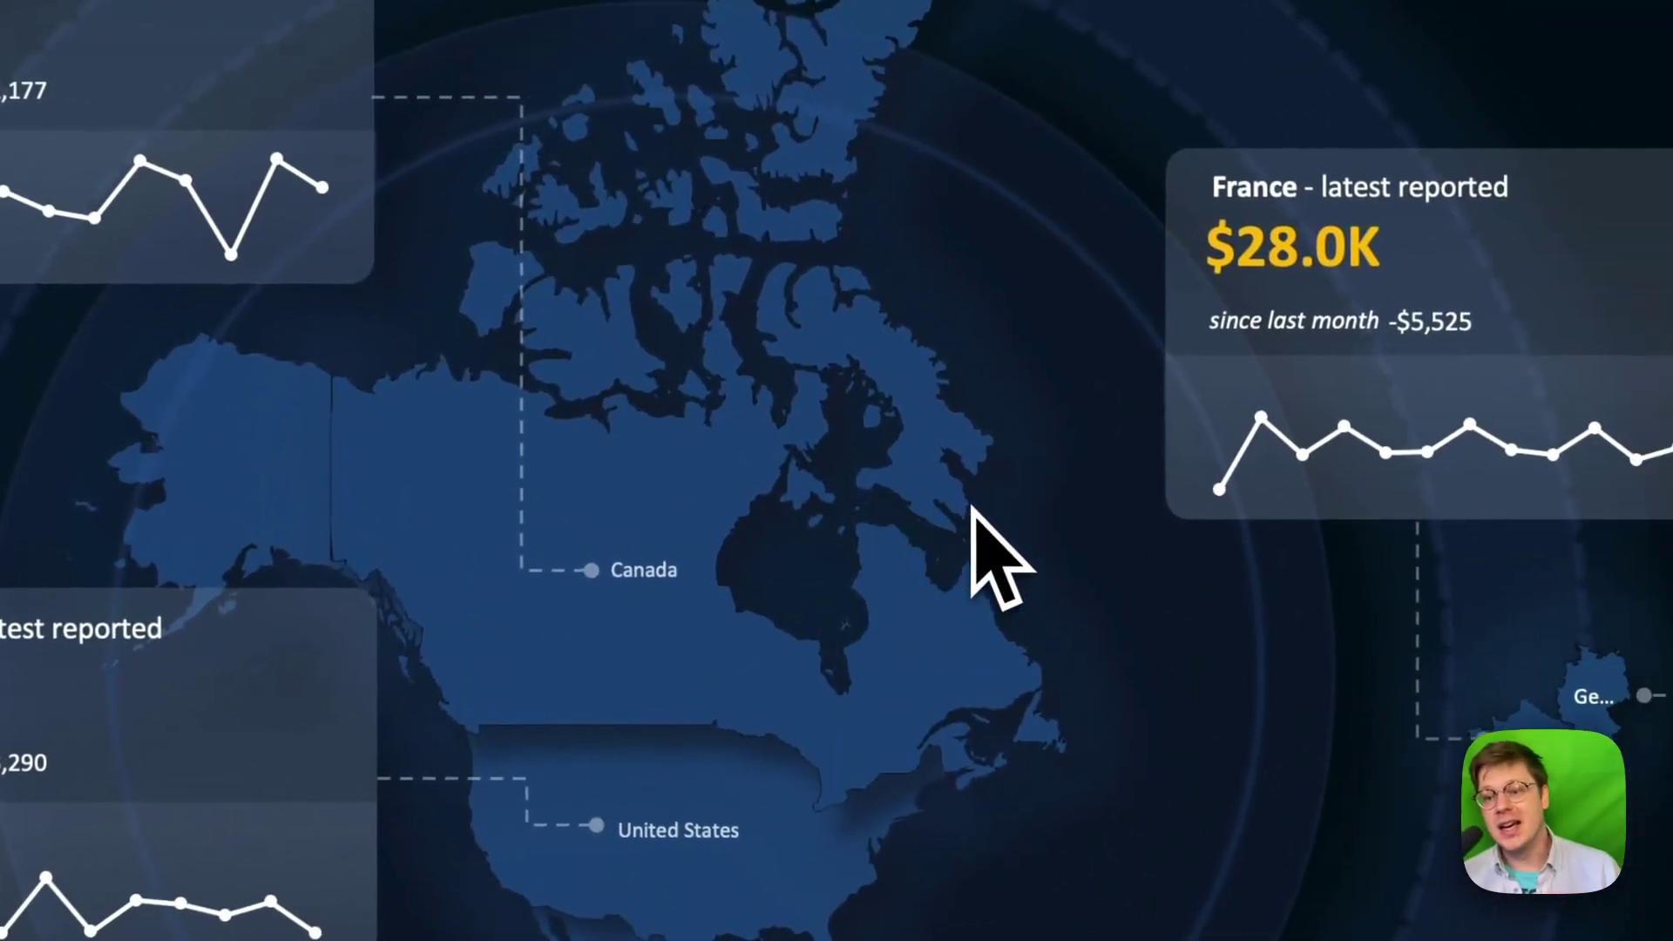
pyautogui.click(795, 486)
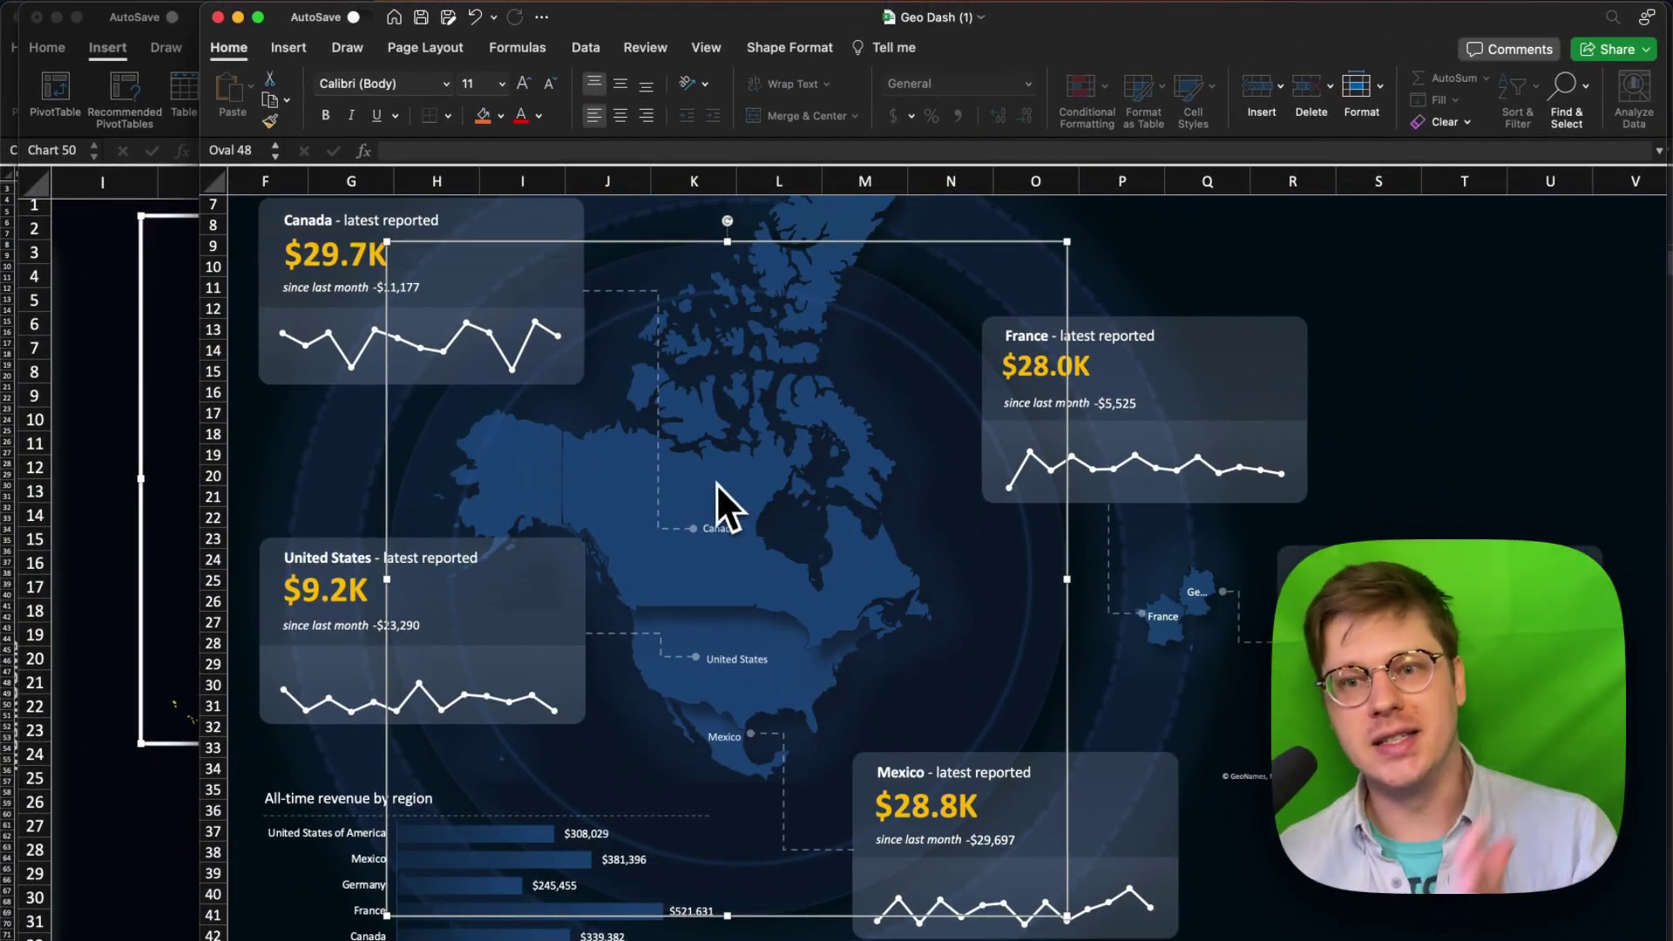
# Scroll across the sheet to return to the Central-filtered Neon and Dark Theme dashboard
pyautogui.hscroll(-1, 717, 492)
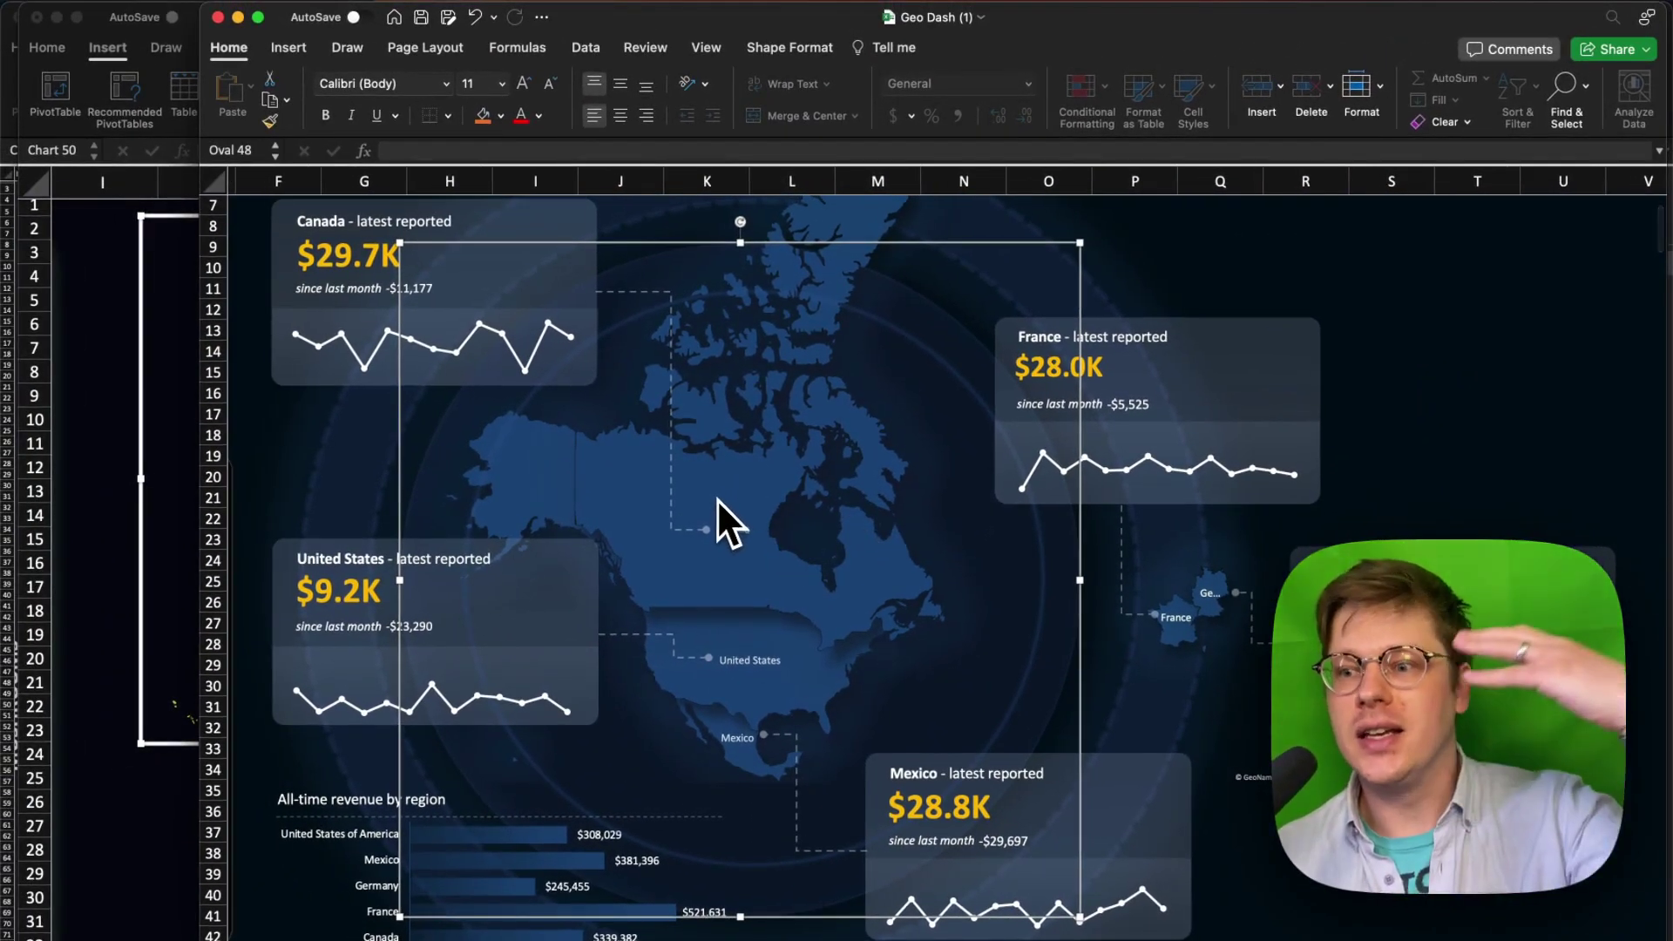
pyautogui.hscroll(3, 715, 494)
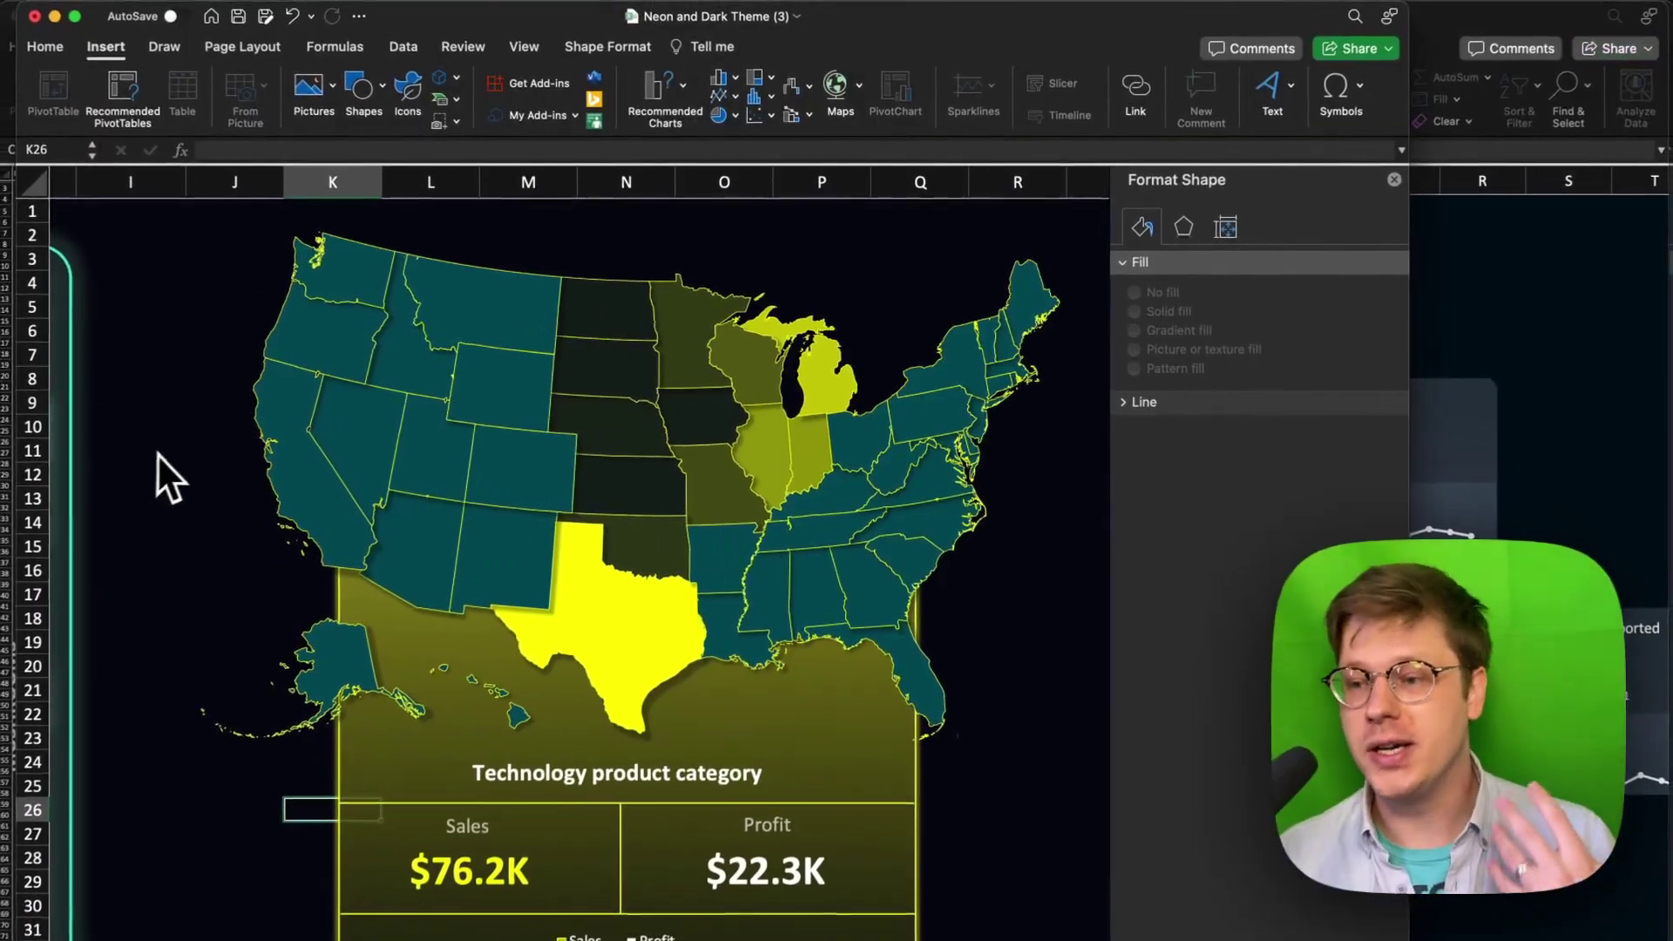
# Scroll to the teal panel and back, select the Geo Dash ring graphic, and scroll up to the header
pyautogui.hscroll(-10, 192, 450)
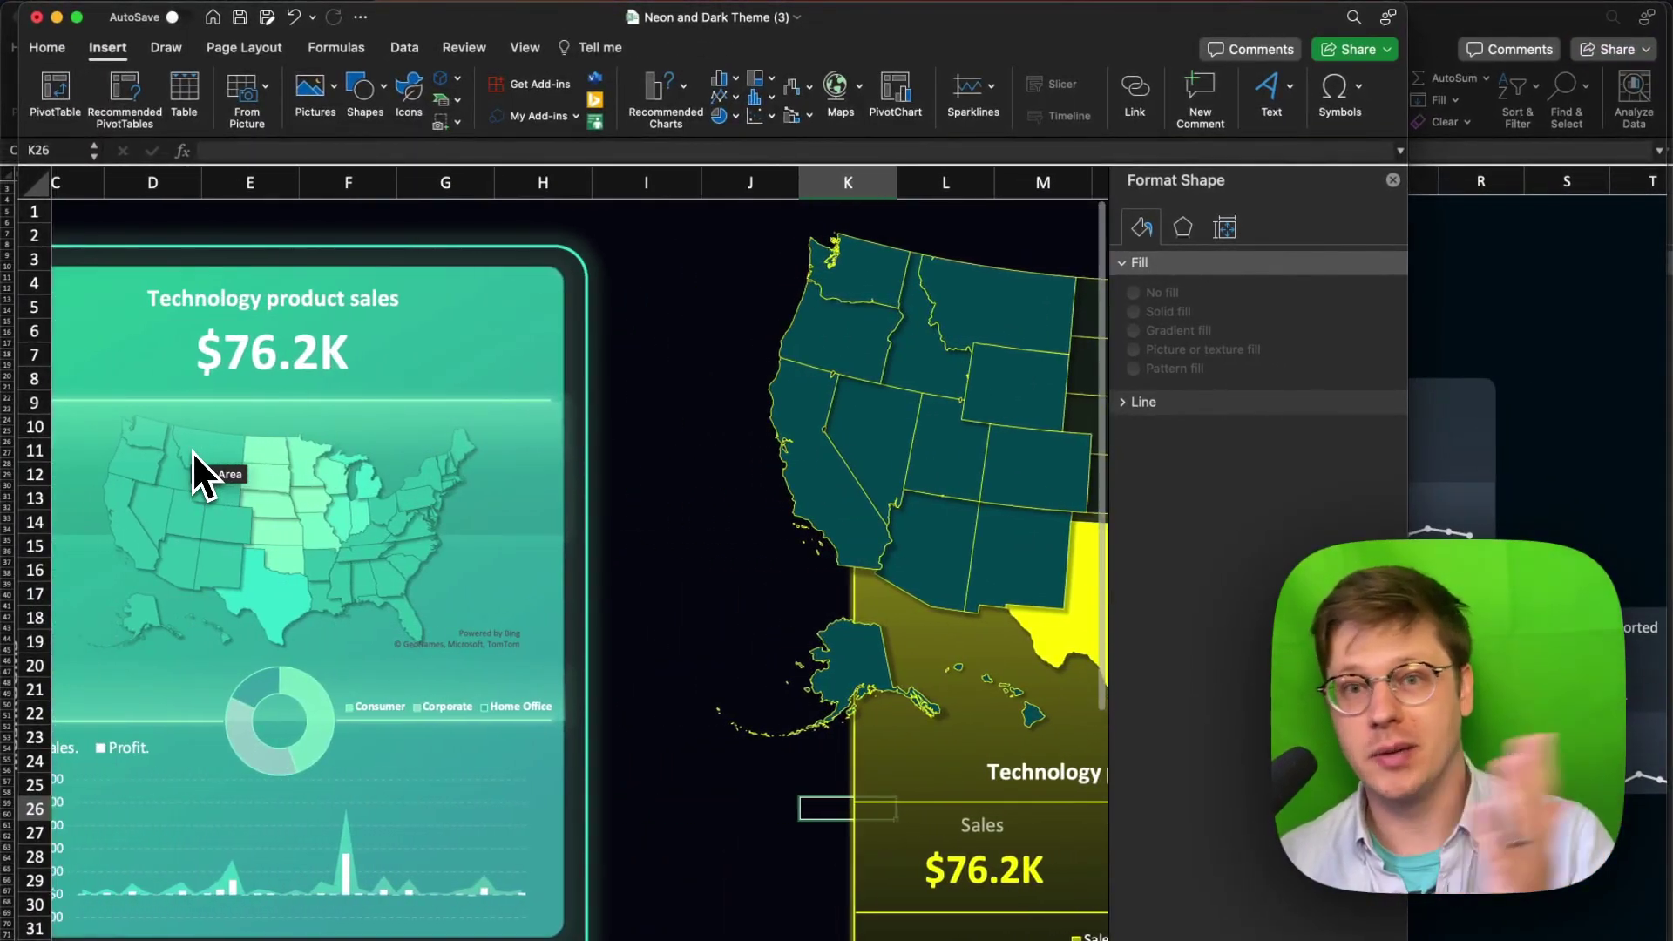
pyautogui.hscroll(-5, 194, 451)
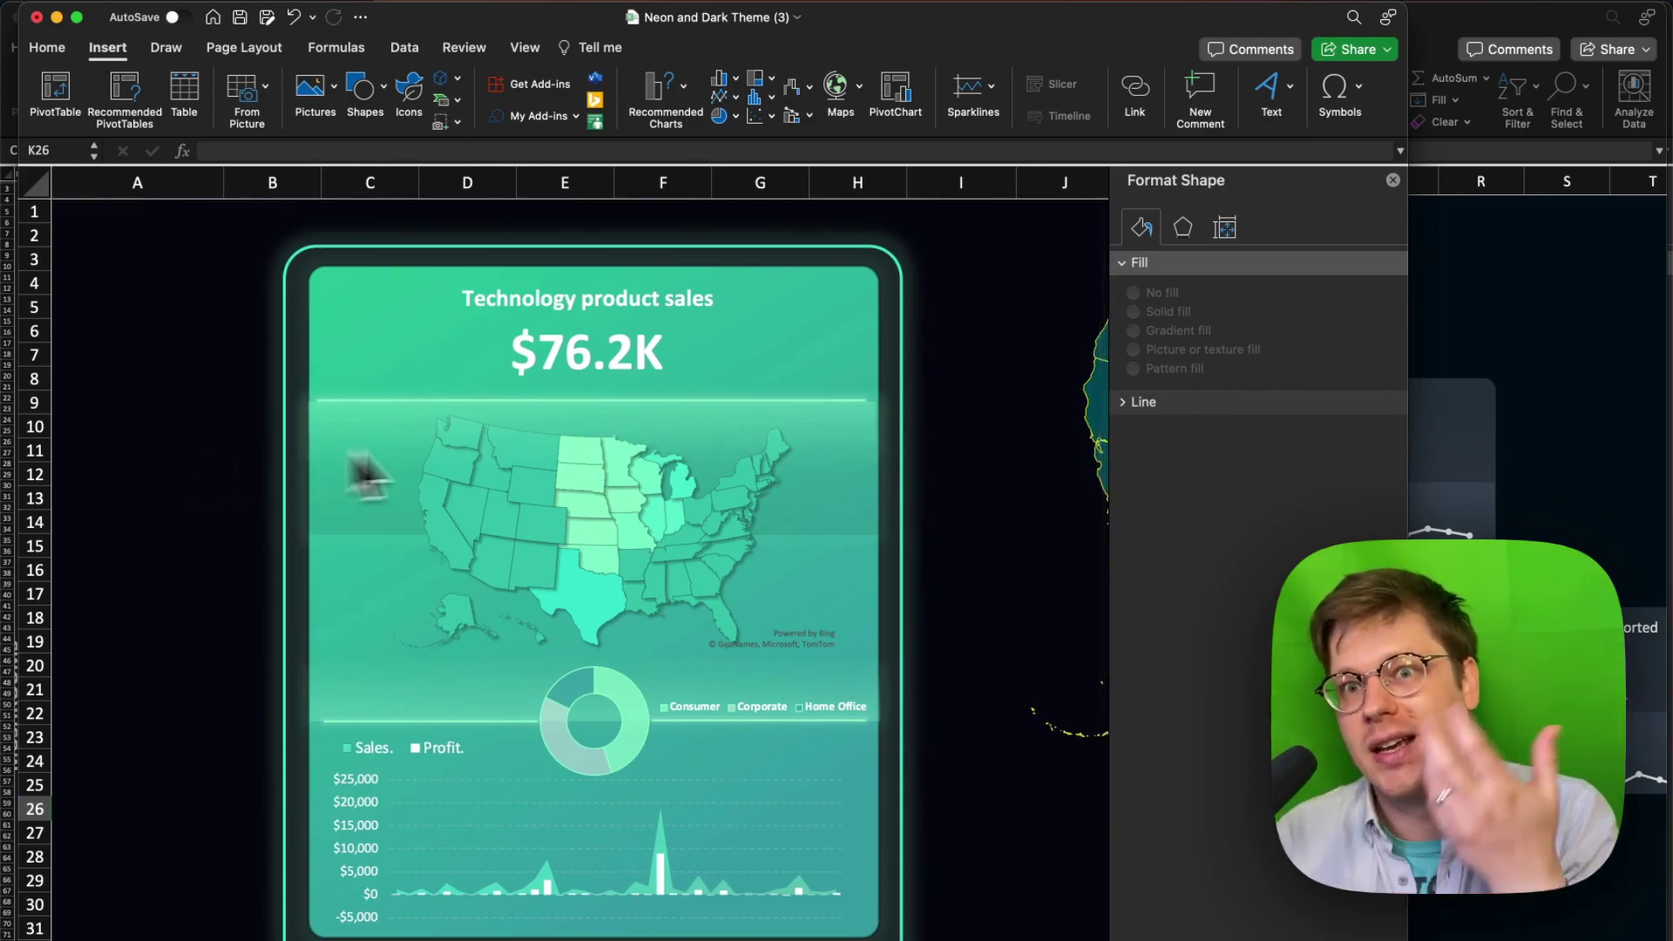
pyautogui.hscroll(5, 623, 438)
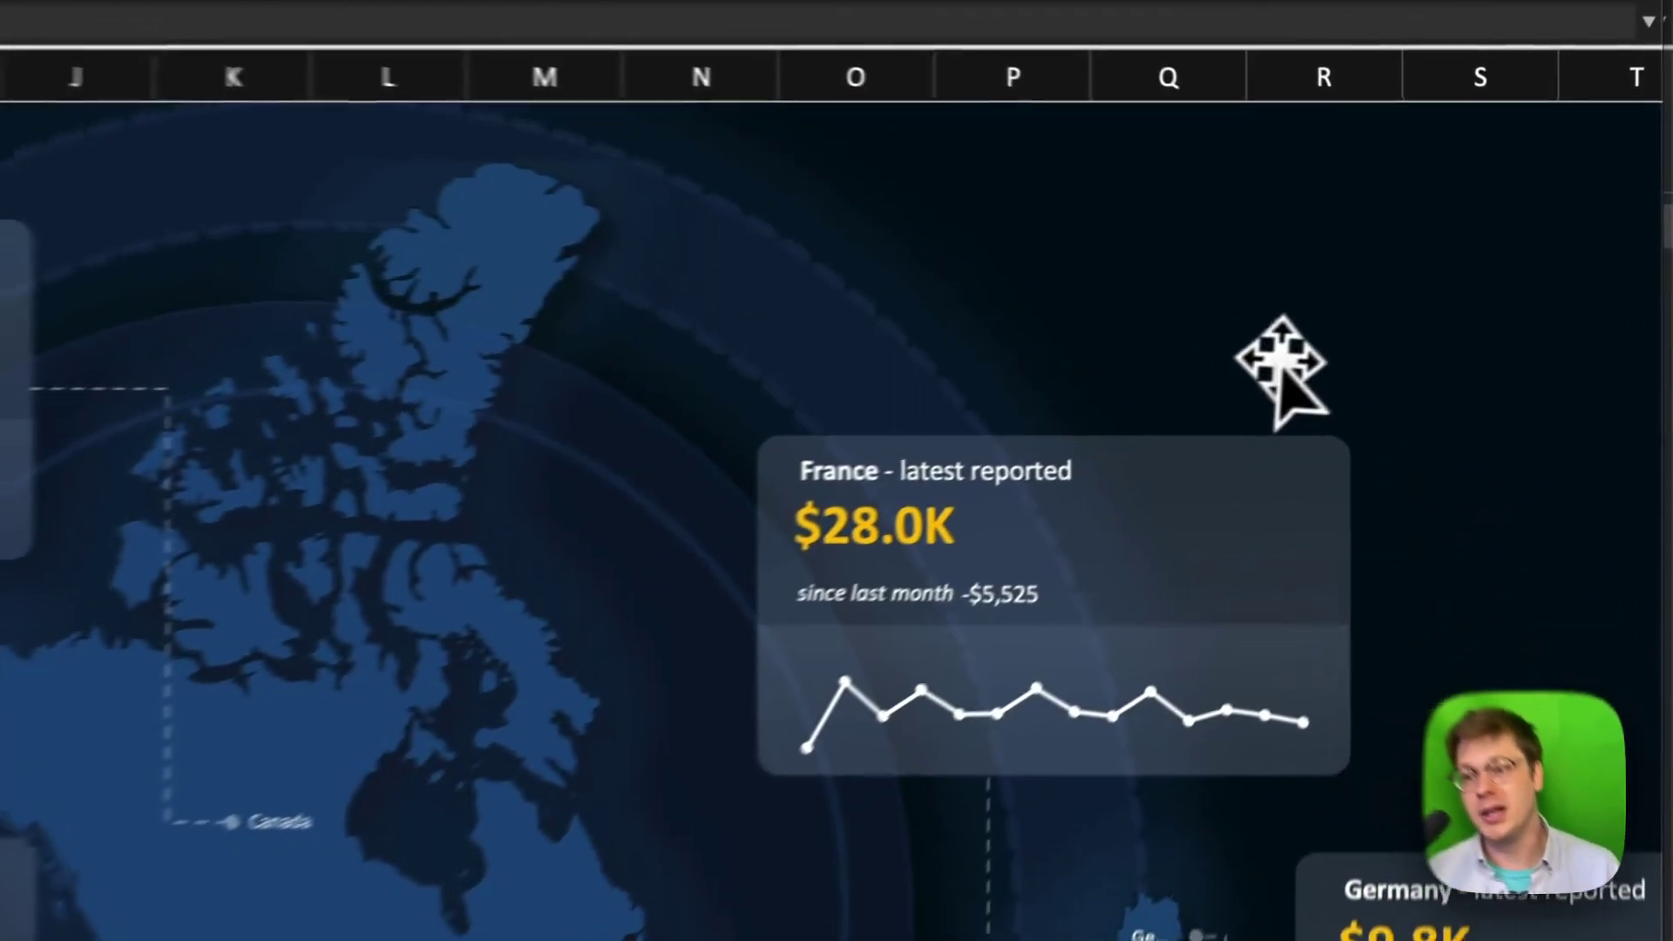
pyautogui.click(1281, 374)
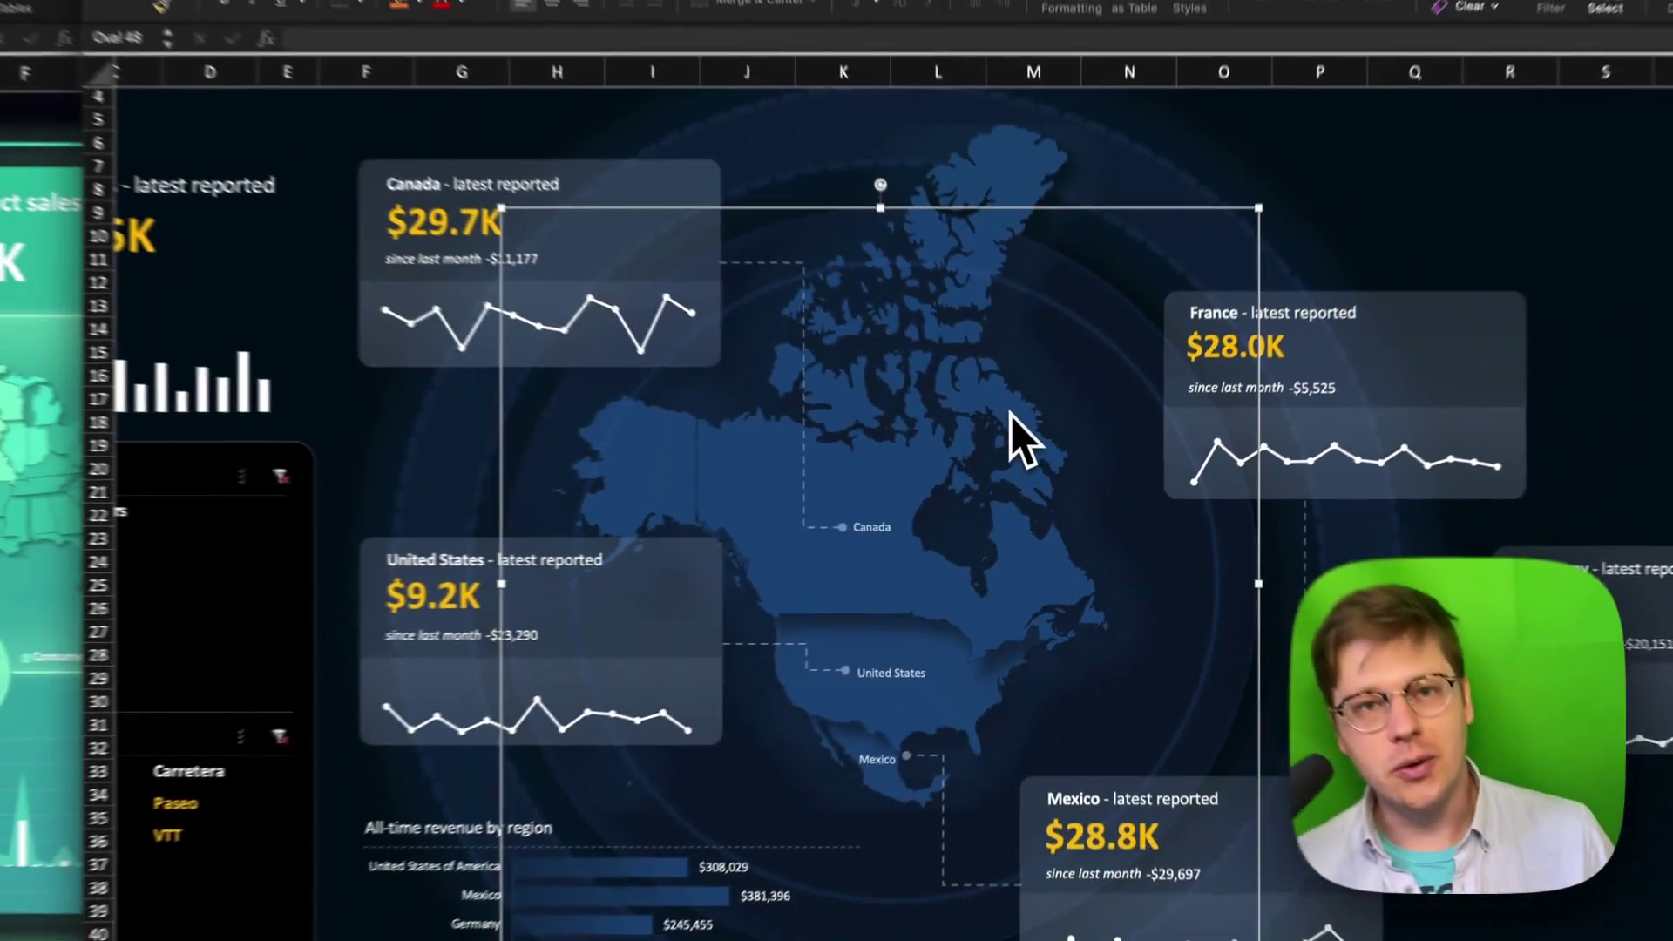
pyautogui.scroll(2, 990, 448)
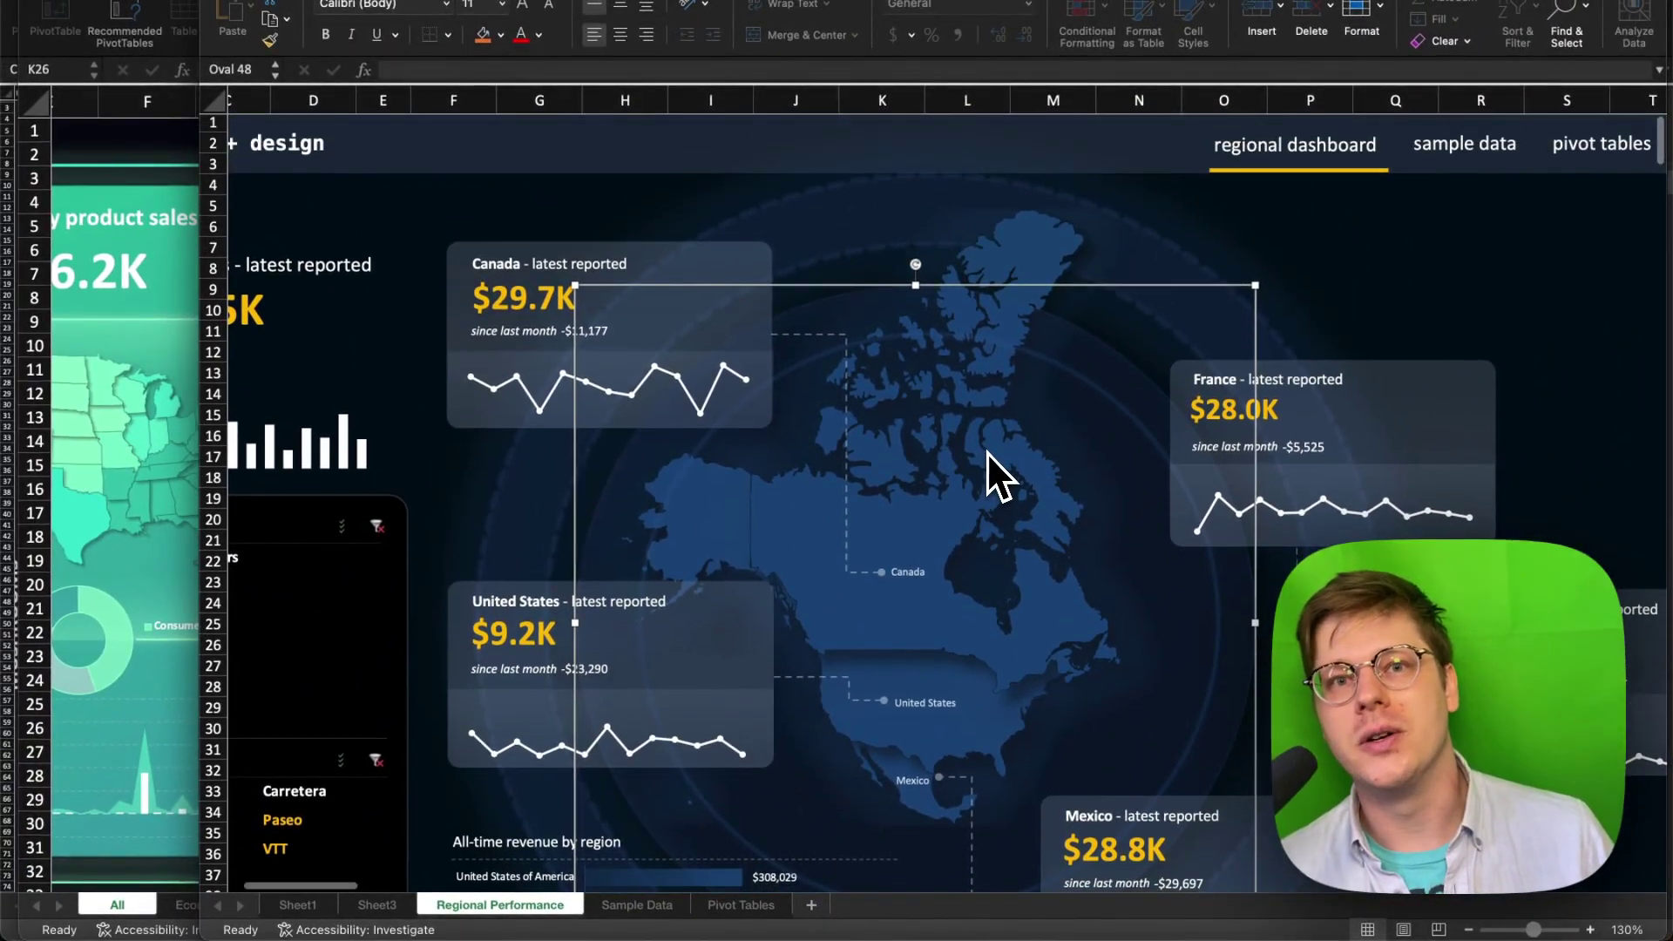